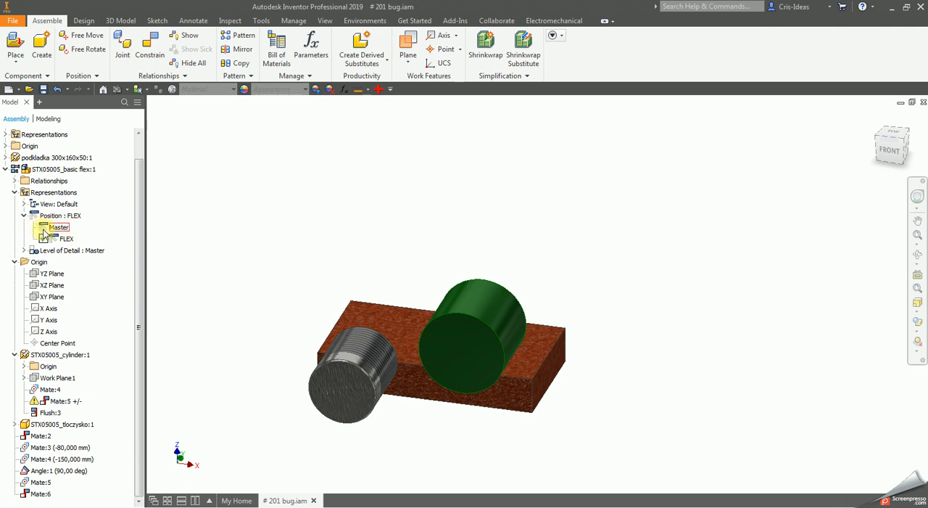
# - Open the STX05005_basic flex:1 subassembly in its own window and compare its FLEX positional representation with the one in # 201 bug.iam
pyautogui.click(61, 228)
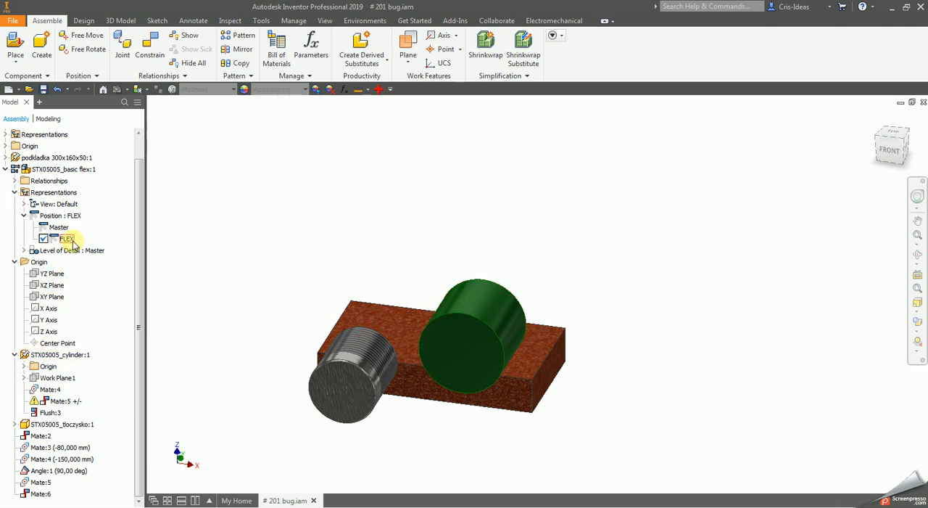
pyautogui.rightClick(454, 331)
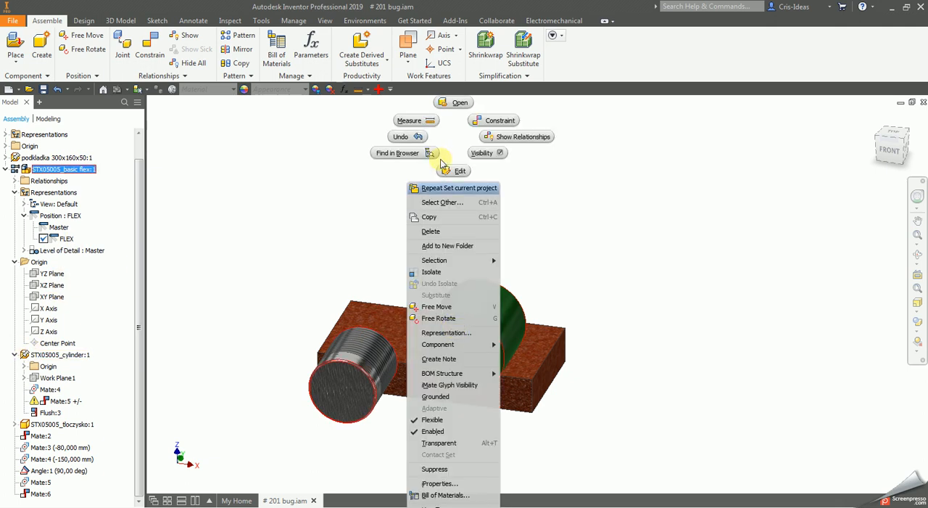
pyautogui.click(450, 102)
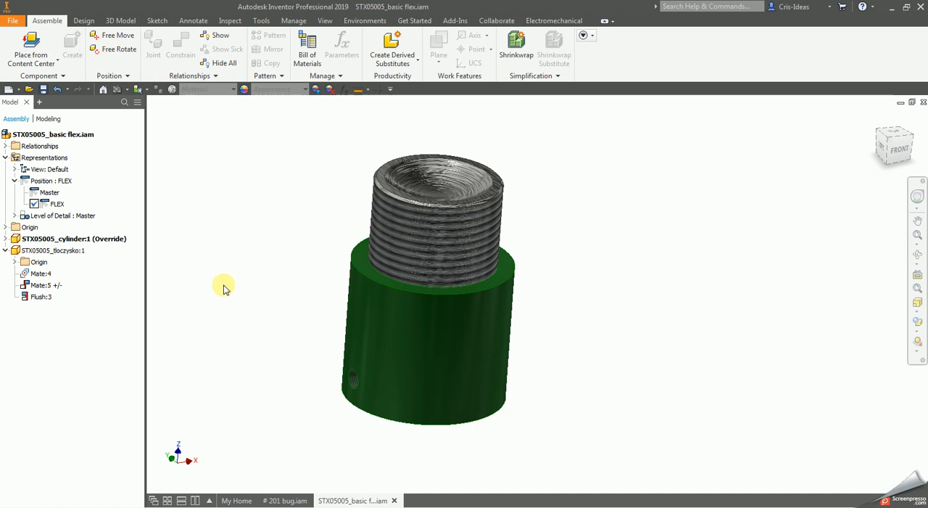
pyautogui.click(287, 500)
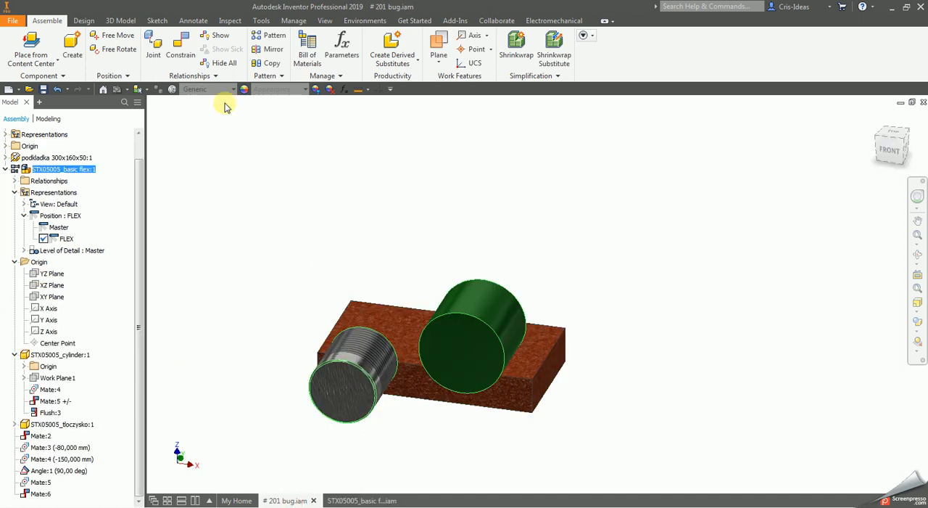
pyautogui.click(308, 274)
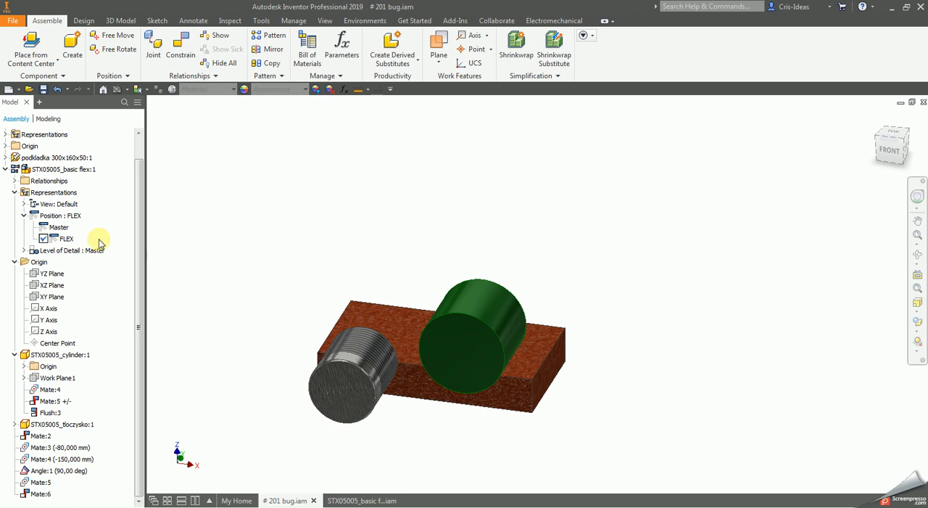
pyautogui.click(356, 501)
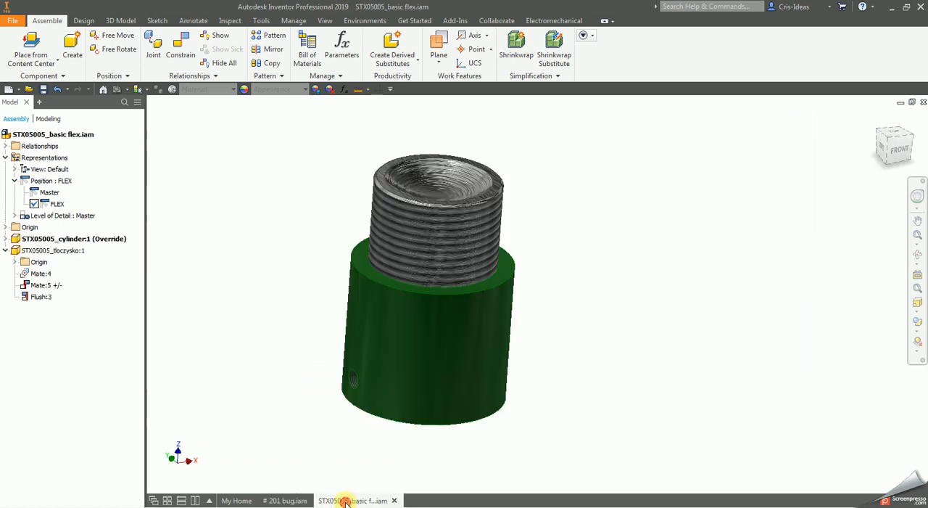
# - Move the green cylinder freely within the FLEX positional representation, and turn it to a tilted orientation with Free Rotate
pyautogui.click(58, 238)
pyautogui.moveTo(448, 325); pyautogui.dragTo(413, 274)
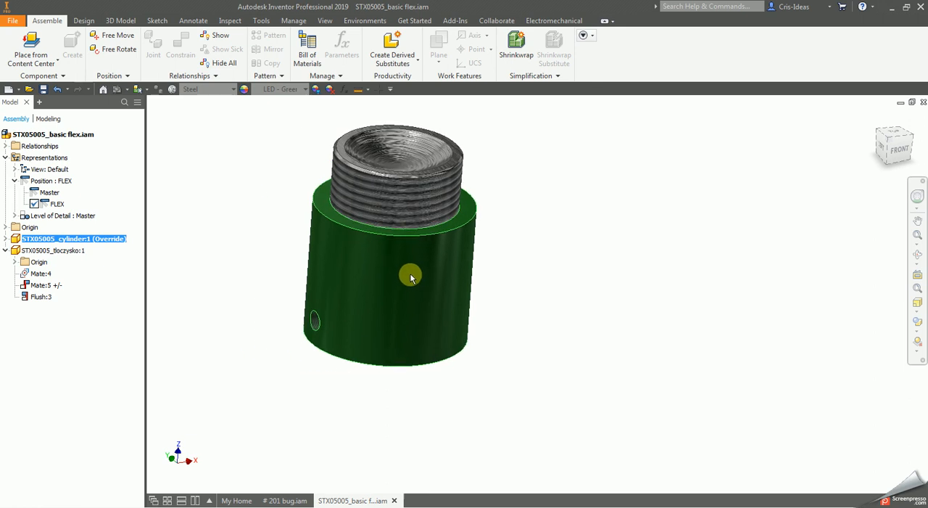
pyautogui.click(109, 48)
pyautogui.click(356, 286)
pyautogui.moveTo(356, 286); pyautogui.dragTo(434, 322)
pyautogui.rightClick(448, 249)
pyautogui.click(486, 251)
pyautogui.click(615, 371)
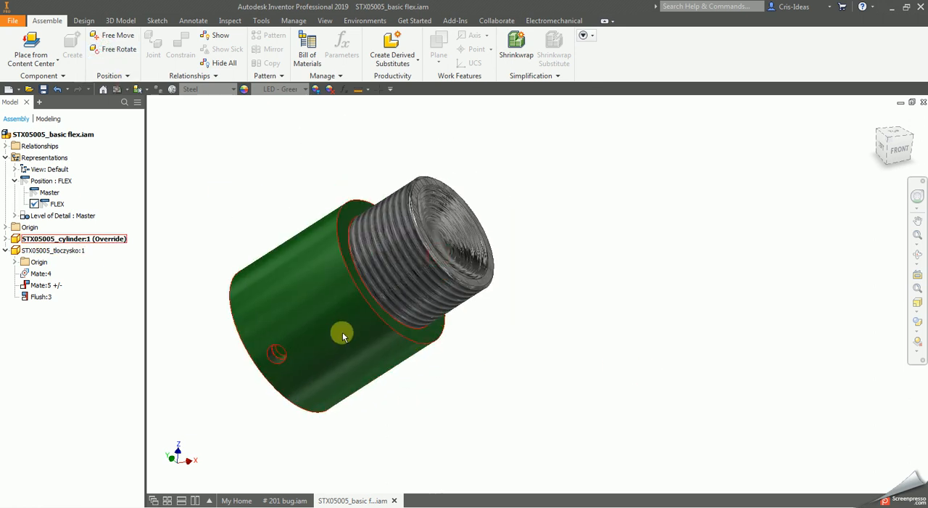
pyautogui.scroll(-3, 338, 345)
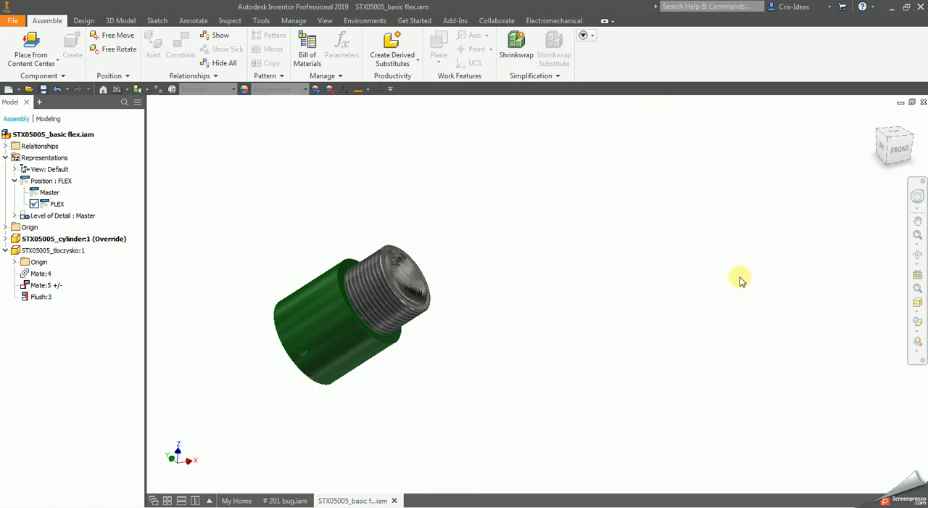
# - In # 201 bug.iam, activate the Master positional representation of the STX05005_basic flex:1 subassembly
pyautogui.click(286, 500)
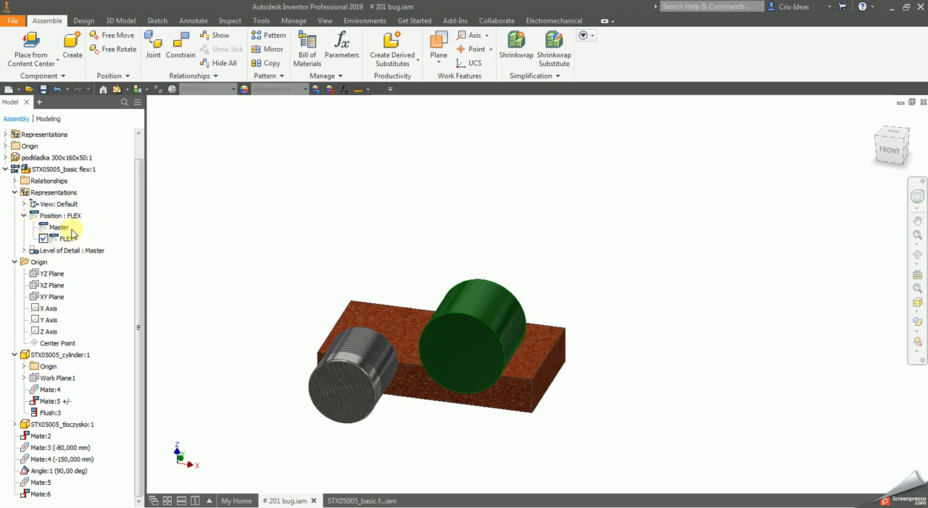
pyautogui.click(42, 239)
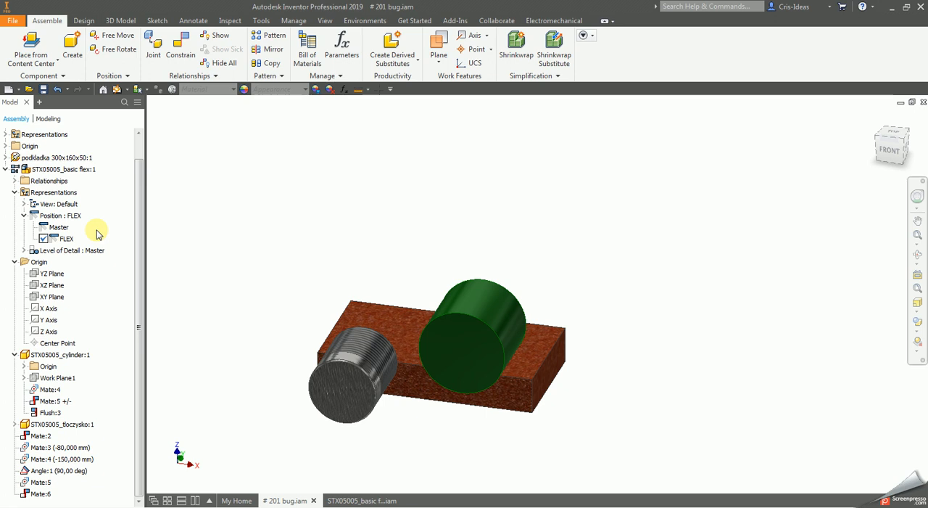
pyautogui.doubleClick(58, 229)
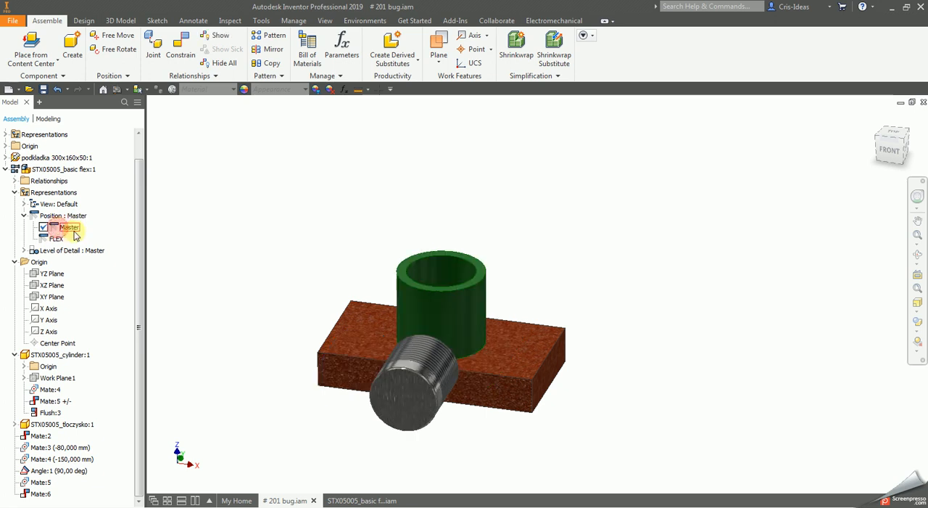
pyautogui.rightClick(52, 242)
pyautogui.click(235, 230)
# - In STX05005_basic flex.iam, activate the Master positional representation and delete the FLEX representation
pyautogui.click(354, 499)
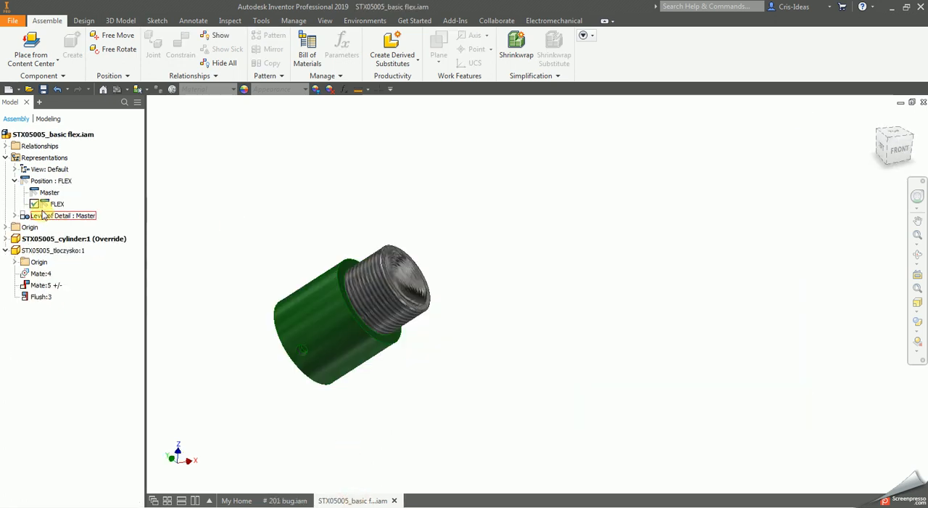
pyautogui.doubleClick(50, 192)
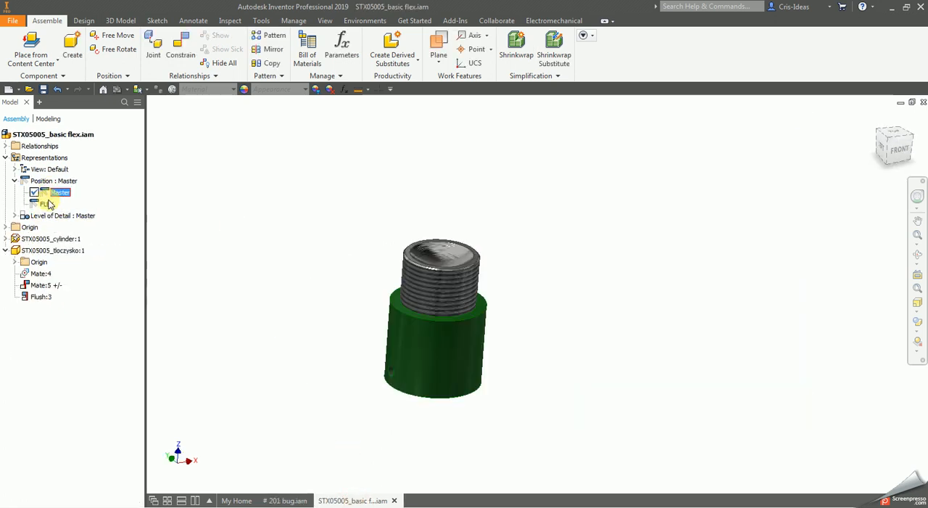
pyautogui.rightClick(46, 203)
pyautogui.click(81, 238)
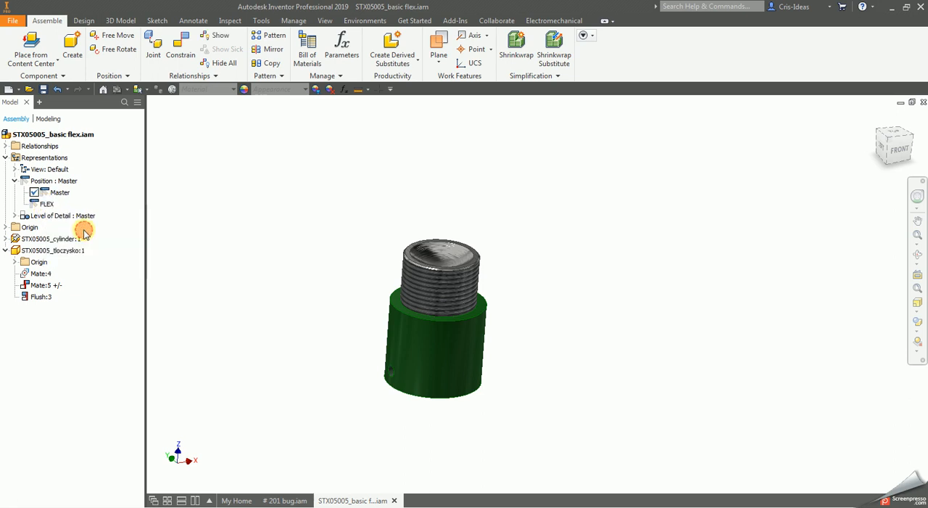
# - Unground the STX05005_cylinder:1 component and expand the subassembly's Relationships folder
pyautogui.rightClick(60, 217)
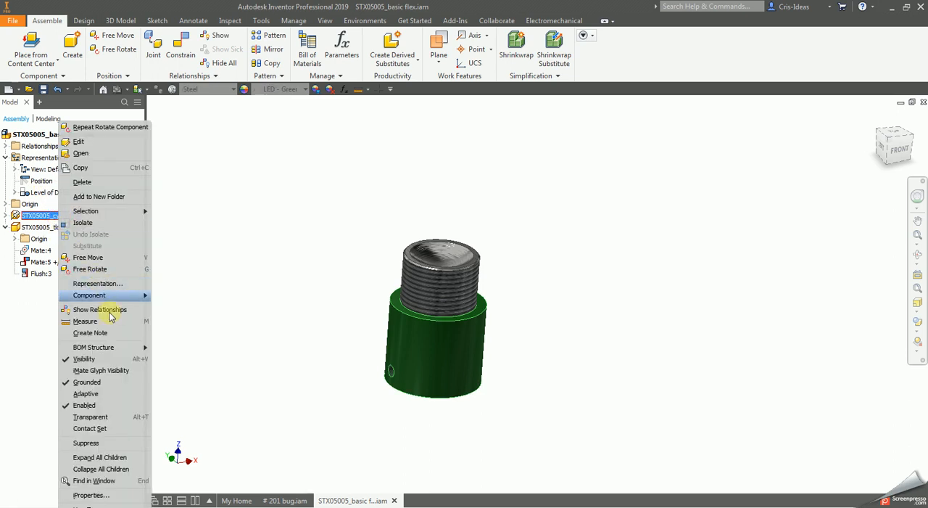
pyautogui.click(116, 382)
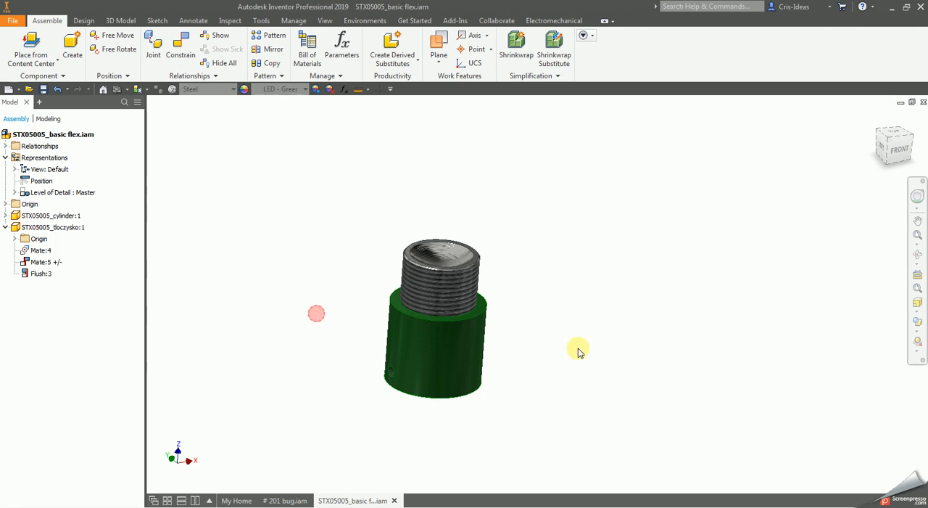
pyautogui.click(16, 193)
pyautogui.click(15, 193)
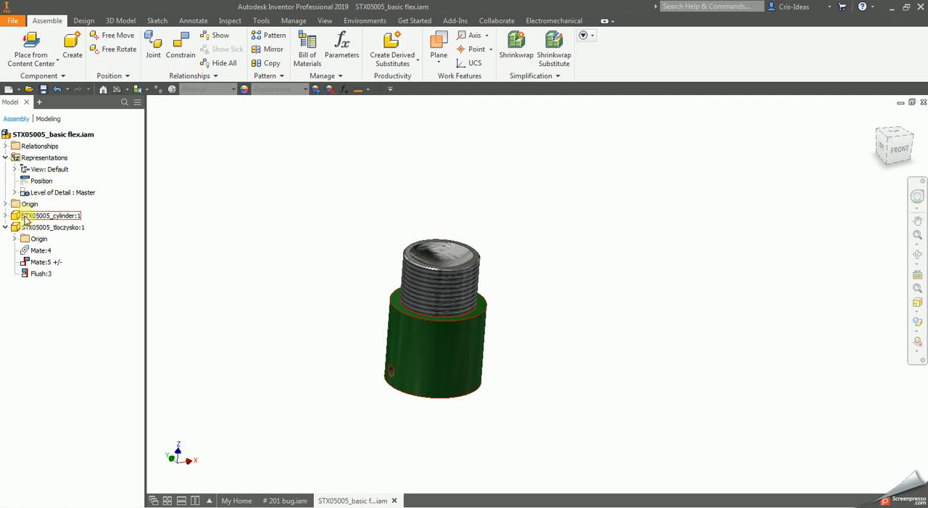
pyautogui.click(6, 147)
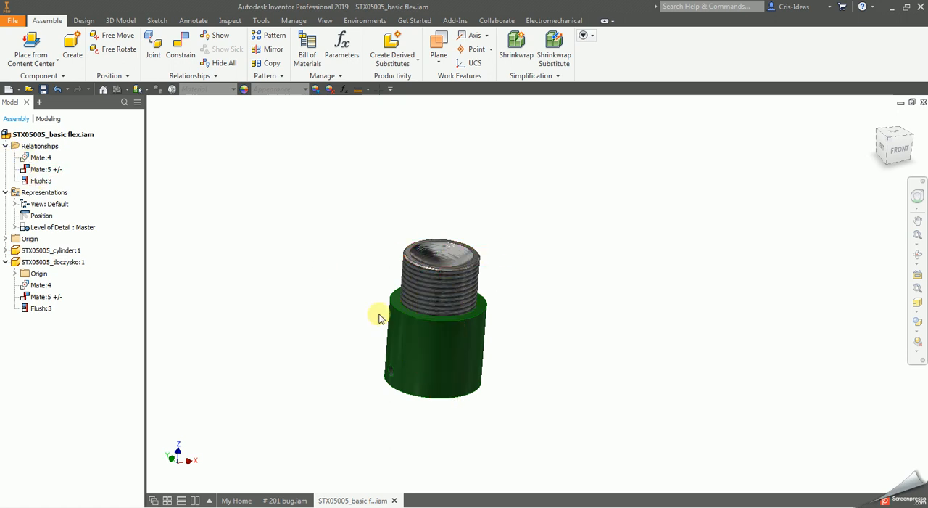
# - Move the ungrounded cylinder and reorient it with Free Rotate so that the threaded piston points diagonally downward
pyautogui.moveTo(471, 366); pyautogui.dragTo(395, 233)
pyautogui.click(504, 307)
pyautogui.click(351, 206)
pyautogui.click(116, 49)
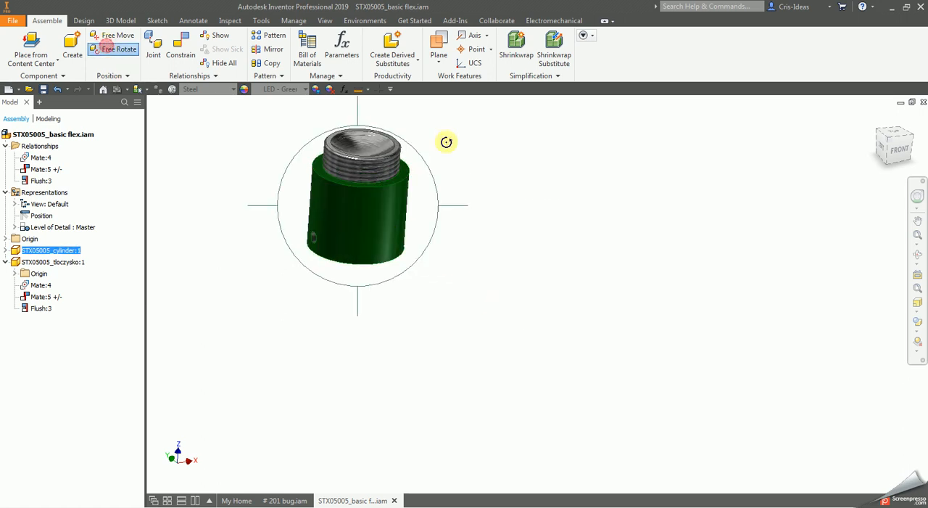
pyautogui.moveTo(408, 203); pyautogui.dragTo(431, 278)
pyautogui.click(452, 226)
pyautogui.click(549, 283)
pyautogui.moveTo(370, 225); pyautogui.dragTo(355, 260)
pyautogui.moveTo(494, 250); pyautogui.dragTo(375, 264)
pyautogui.click(545, 288)
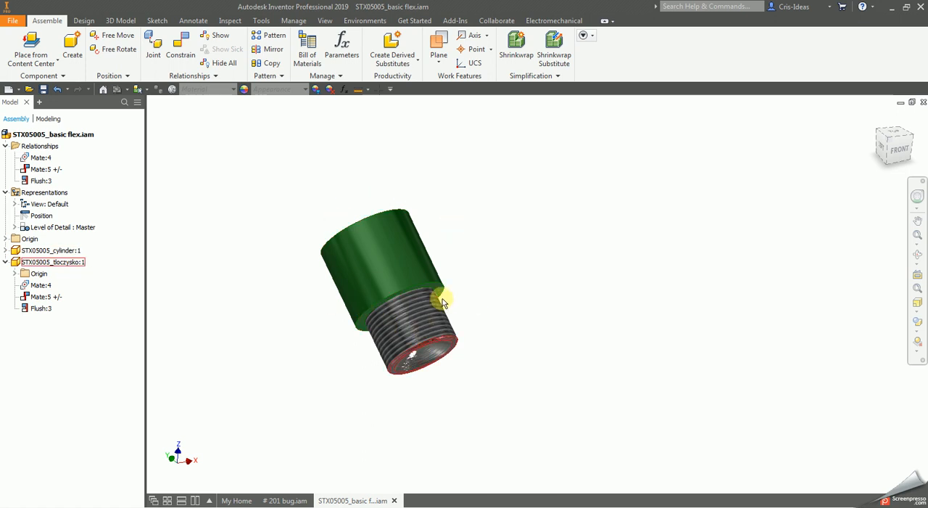
# - Test the subassembly's freedom of movement by shifting the cylinder and its piston to several places in the view
pyautogui.moveTo(385, 259); pyautogui.dragTo(457, 182)
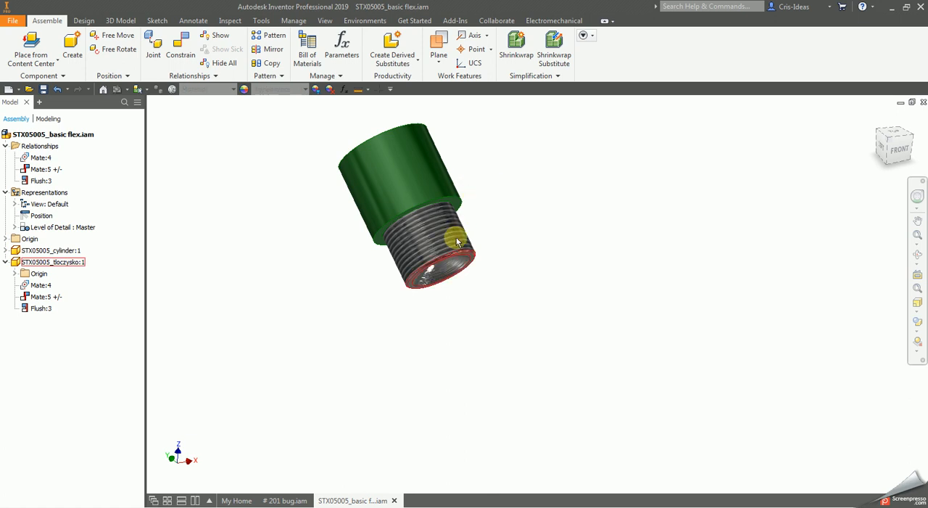
pyautogui.moveTo(431, 169); pyautogui.dragTo(518, 274)
pyautogui.moveTo(487, 336); pyautogui.dragTo(539, 417)
pyautogui.moveTo(536, 312); pyautogui.dragTo(357, 245)
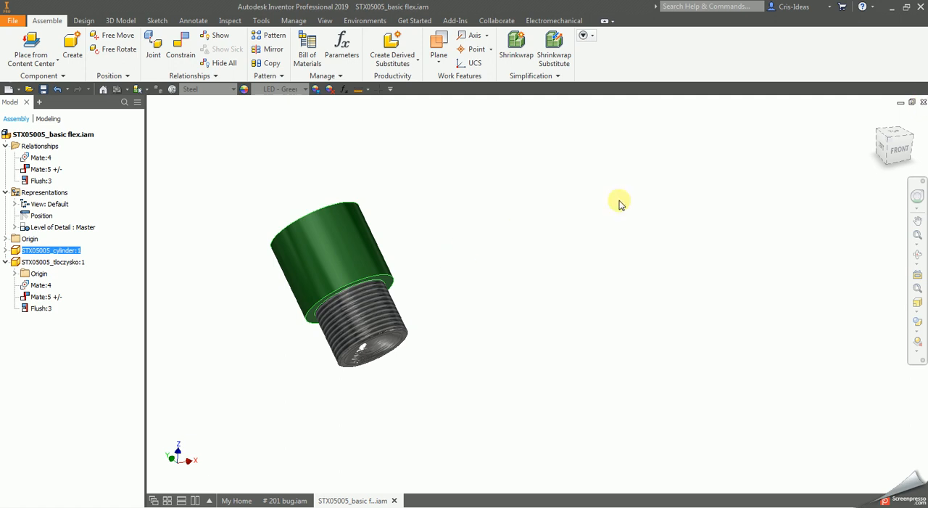
# - Close STX05005_basic flex.iam, select the flexible subassembly in # 201 bug.iam and collapse its Origin folder
pyautogui.click(922, 103)
pyautogui.click(388, 289)
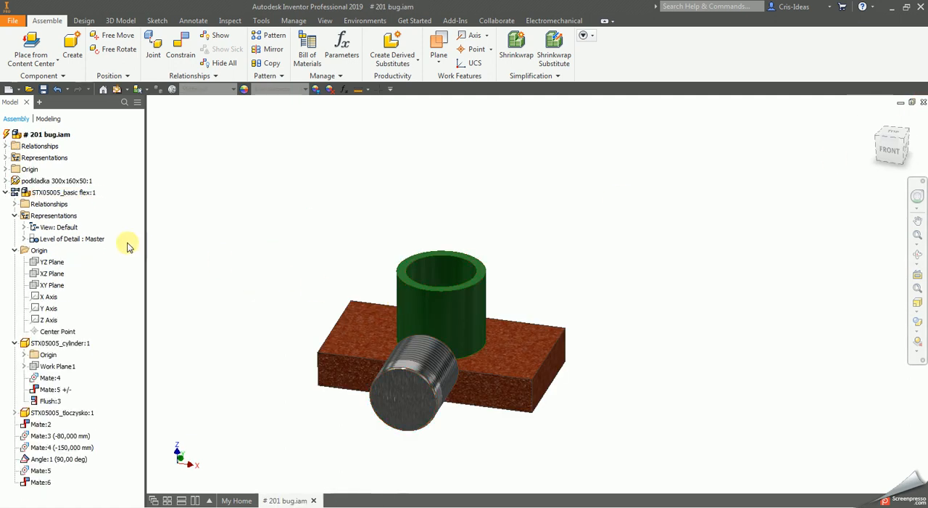
pyautogui.click(451, 301)
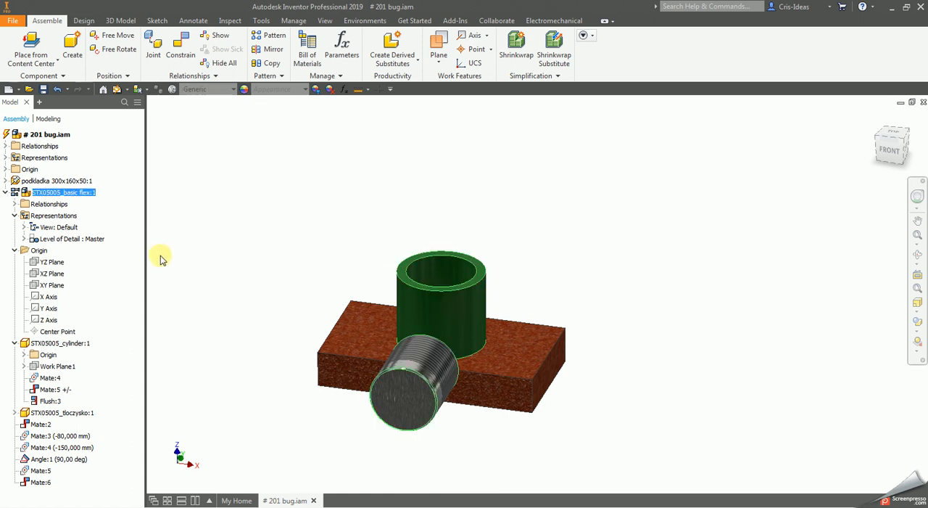
pyautogui.click(14, 250)
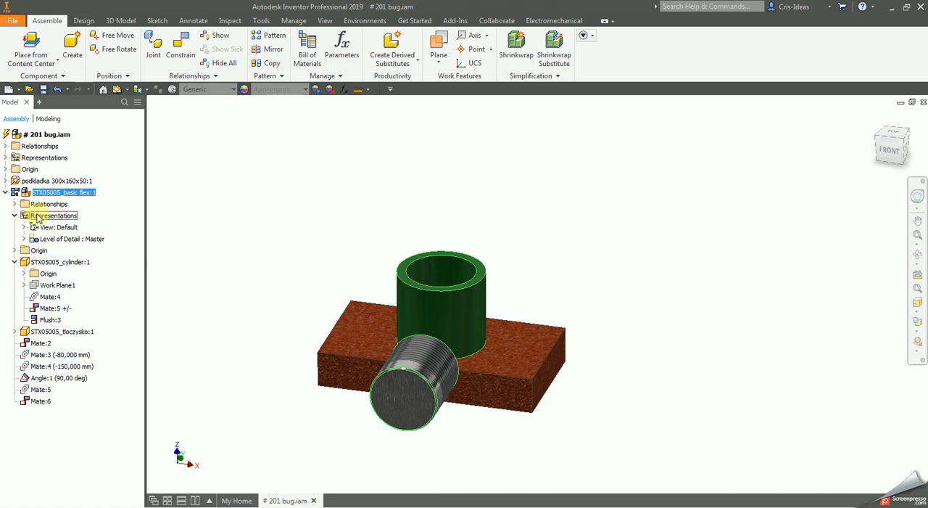
# - Apply the Master positional representation to STX05005_basic flex:1 and accept the reported errors
pyautogui.rightClick(25, 194)
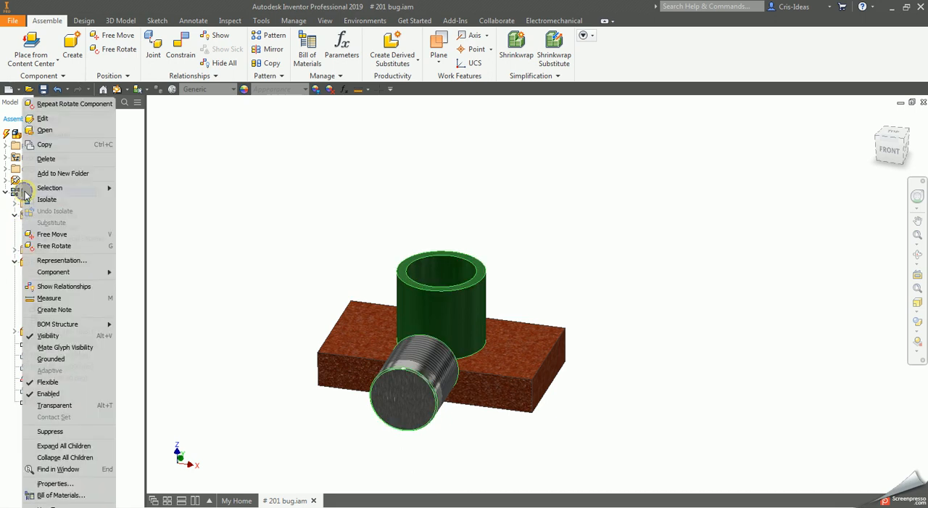
pyautogui.click(75, 261)
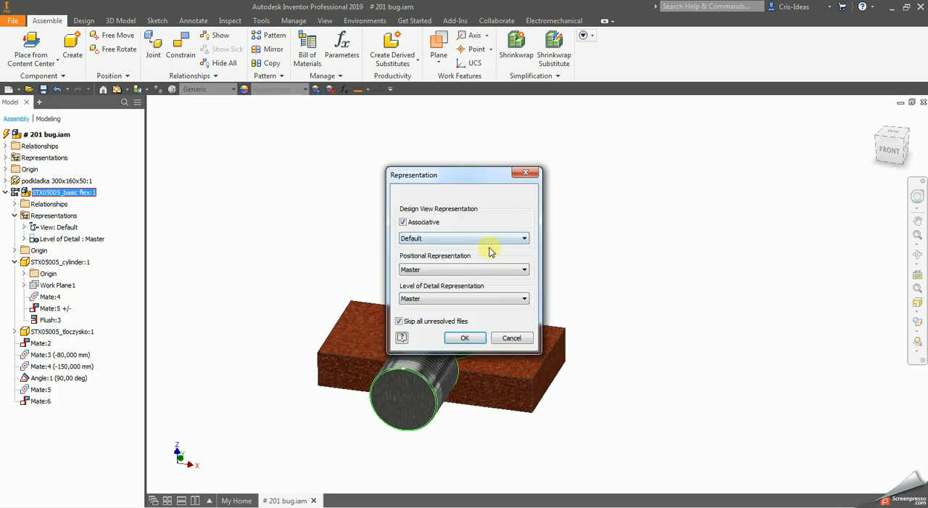
pyautogui.click(451, 269)
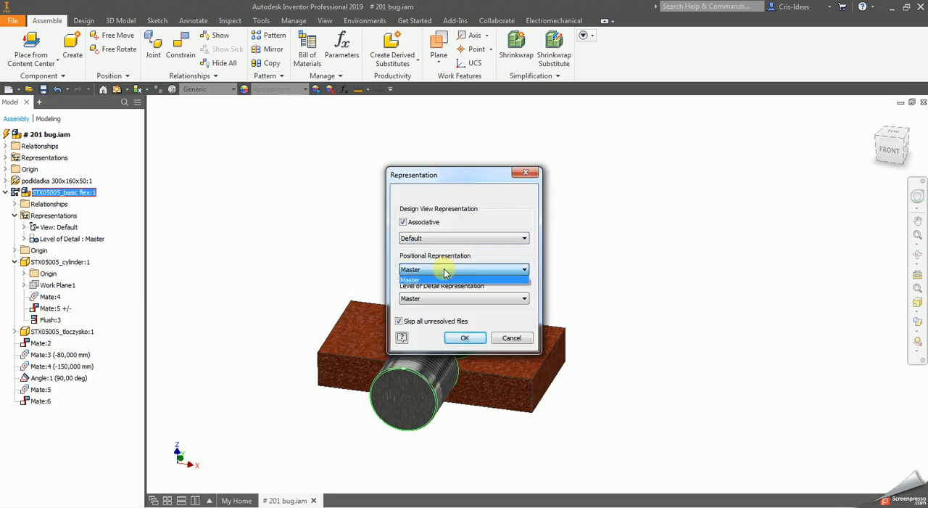
pyautogui.click(472, 280)
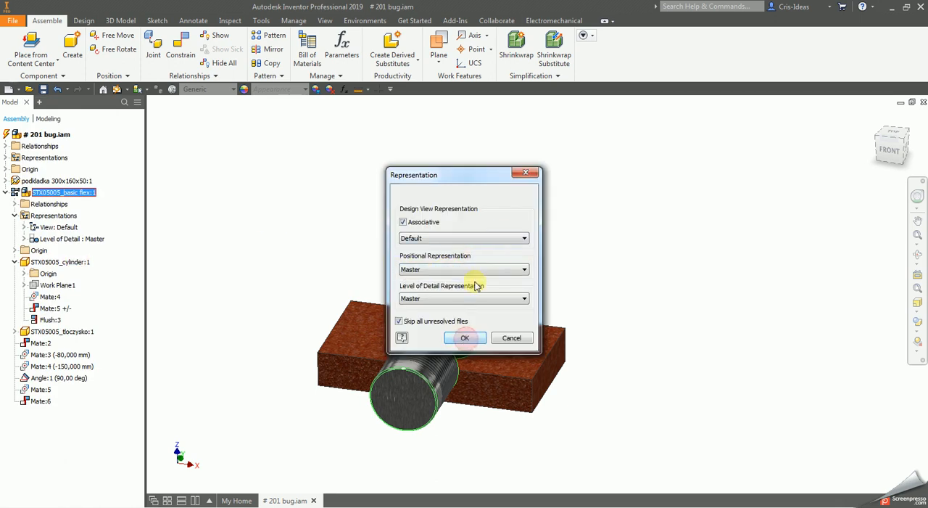
pyautogui.click(468, 338)
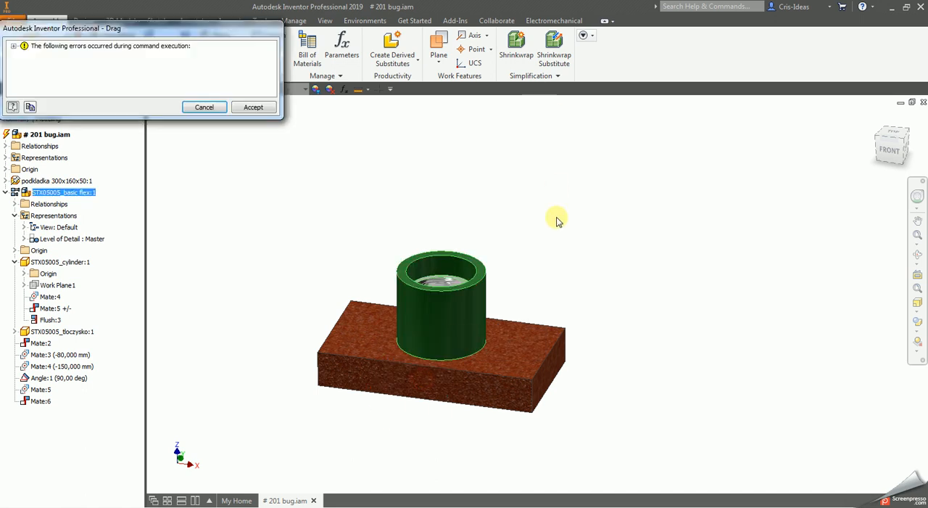
pyautogui.click(253, 107)
# - Examine which geometry the failing Mate:5 and Mate:6 constraints connect in the main assembly
pyautogui.click(48, 403)
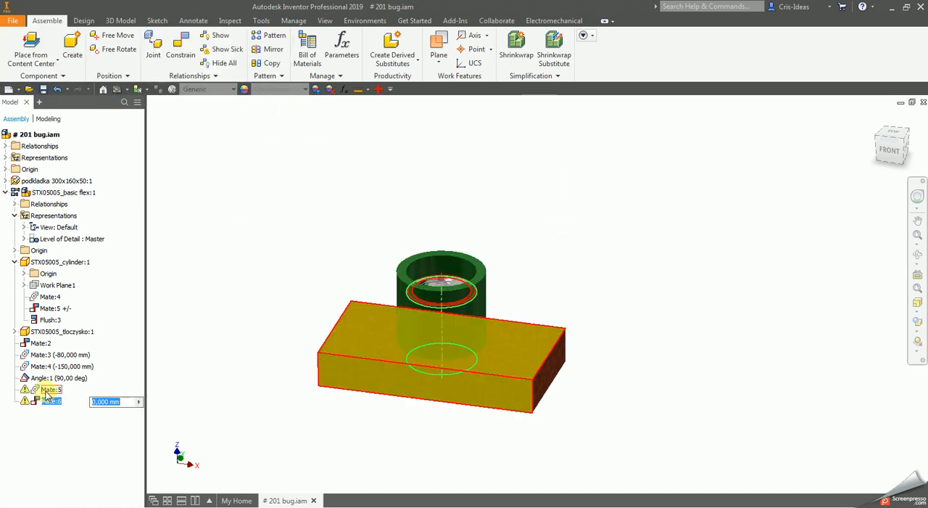
pyautogui.click(50, 392)
pyautogui.click(221, 409)
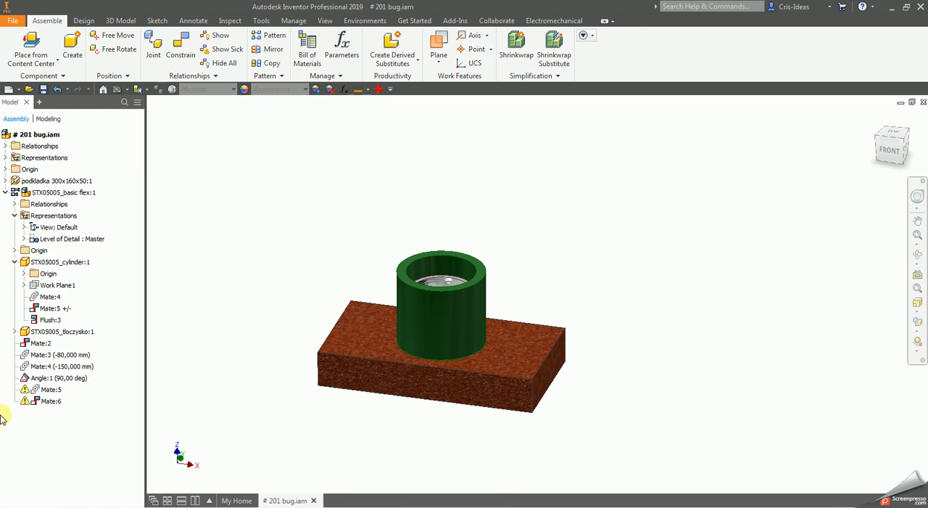
pyautogui.click(48, 401)
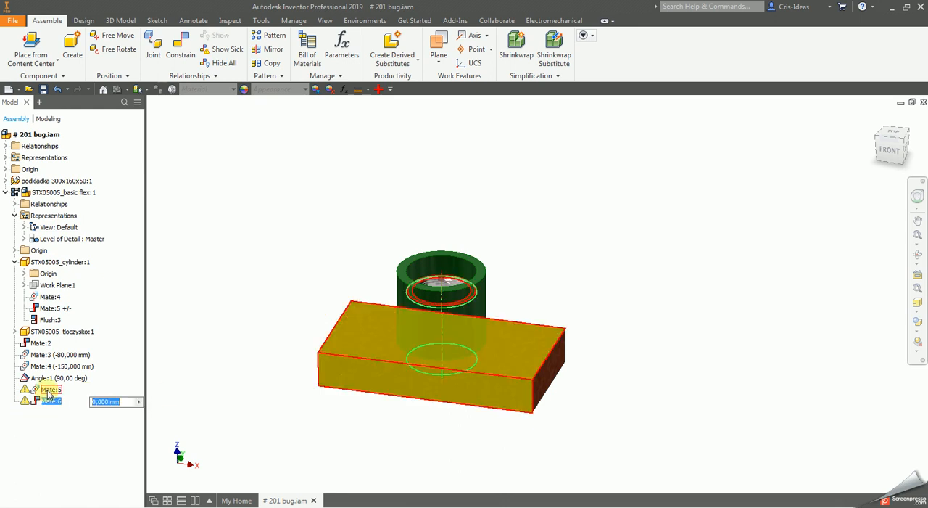
pyautogui.click(48, 391)
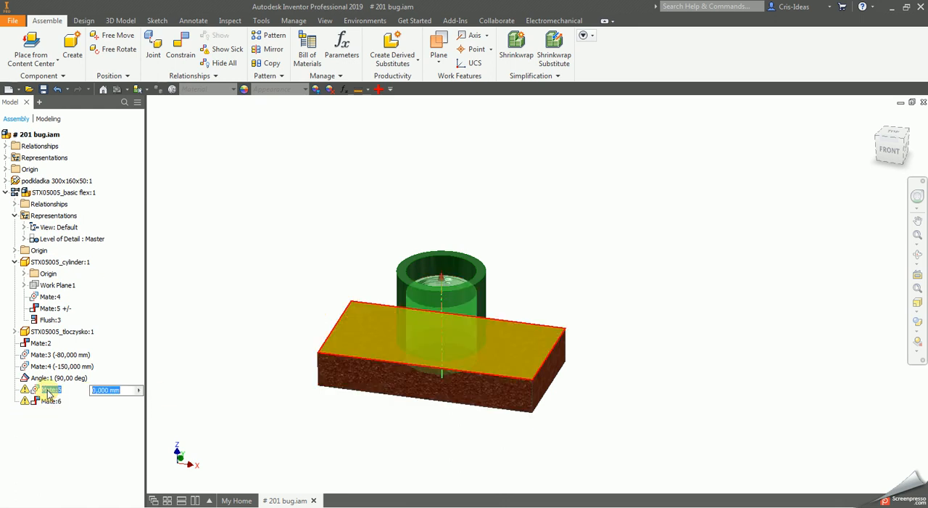
# - Delete the failing Mate:5 and Mate:6 constraints from the flexible subassembly in the main assembly
pyautogui.click(299, 286)
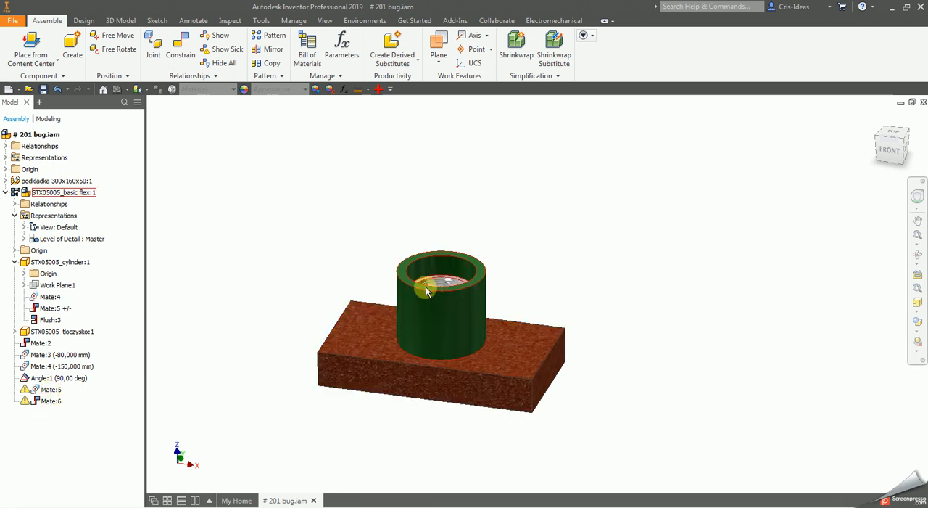
pyautogui.rightClick(50, 394)
pyautogui.click(250, 327)
pyautogui.click(257, 332)
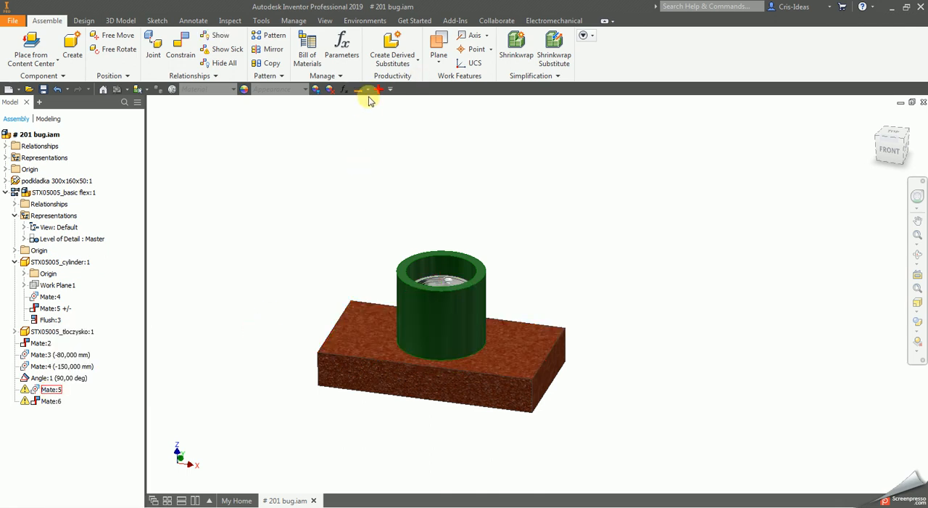
pyautogui.rightClick(50, 392)
pyautogui.press('Escape')
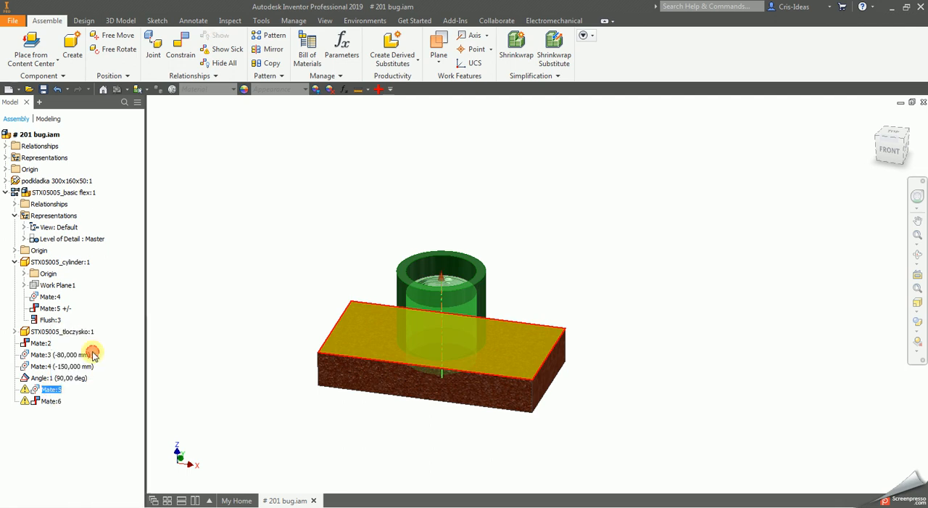
pyautogui.rightClick(52, 401)
pyautogui.click(75, 355)
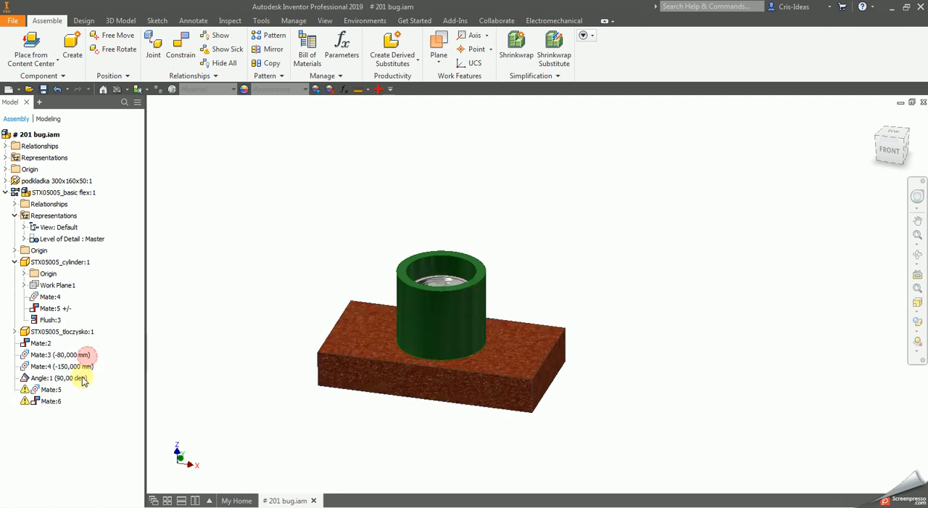
pyautogui.rightClick(53, 392)
pyautogui.click(76, 343)
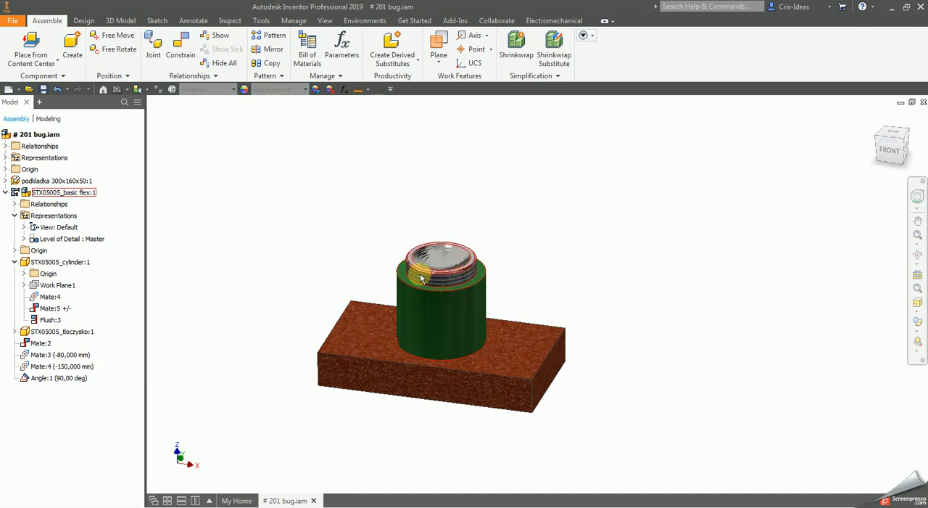
# - Test the flexible subassembly's movement by pulling the piston up out of the cylinder several times
pyautogui.click(438, 260)
pyautogui.moveTo(451, 341); pyautogui.dragTo(452, 267)
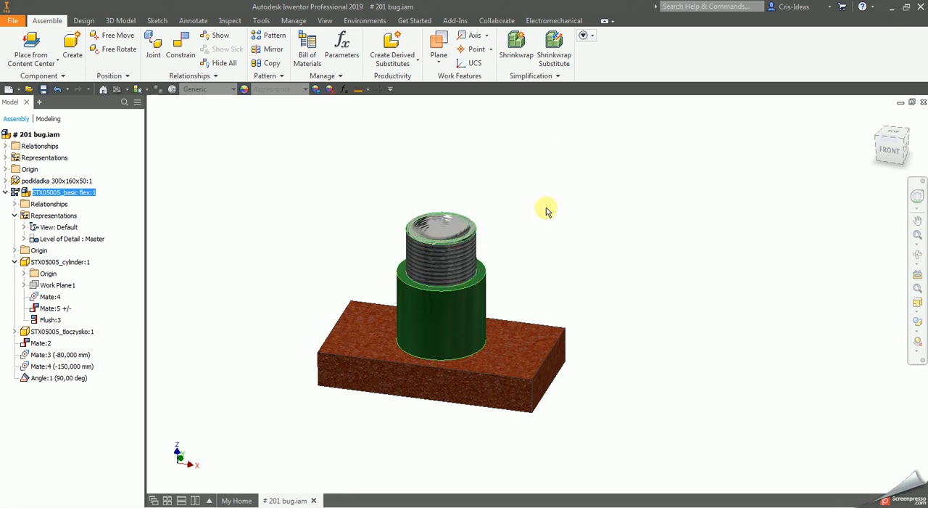
pyautogui.click(543, 239)
pyautogui.moveTo(456, 226); pyautogui.dragTo(477, 154)
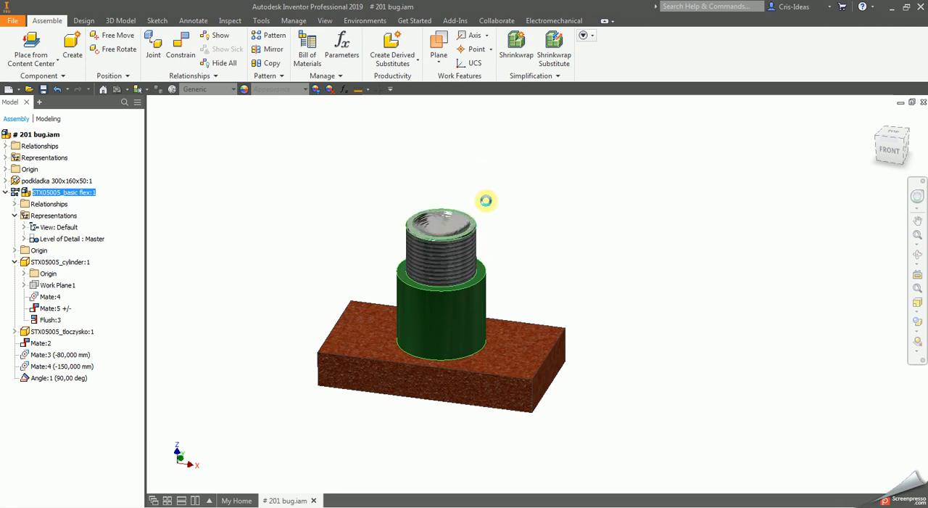
pyautogui.click(578, 200)
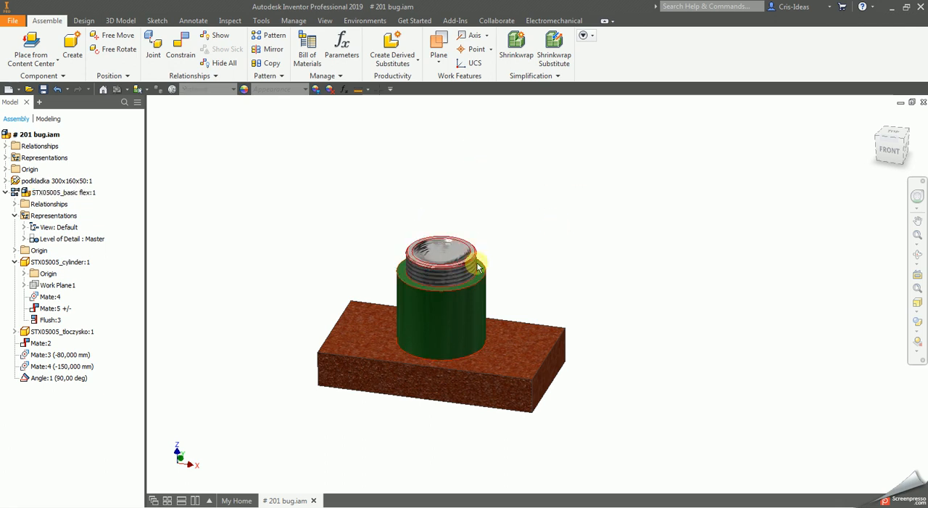
pyautogui.moveTo(451, 260); pyautogui.dragTo(441, 176)
pyautogui.click(570, 211)
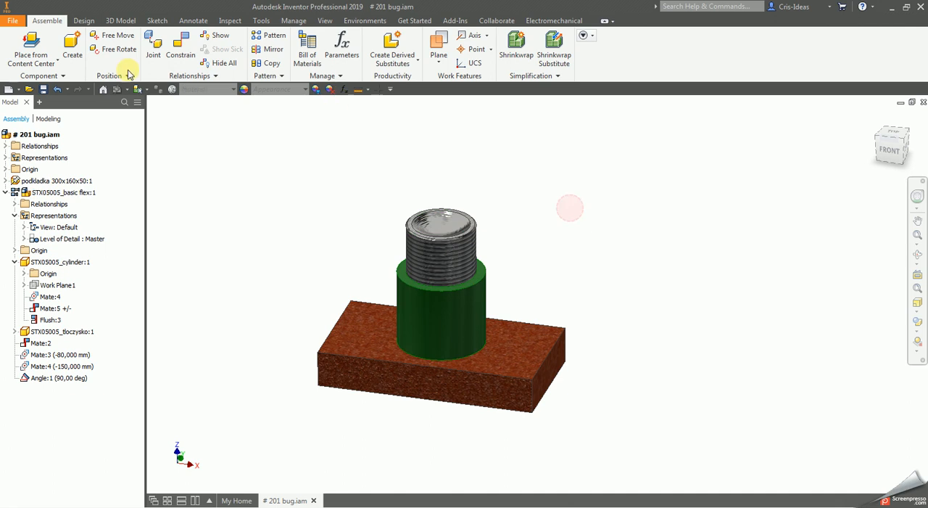
# - Set the selection mode to part priority and test the movement of the piston STX05005_tloczysko:1
pyautogui.click(140, 89)
pyautogui.click(157, 118)
pyautogui.click(471, 261)
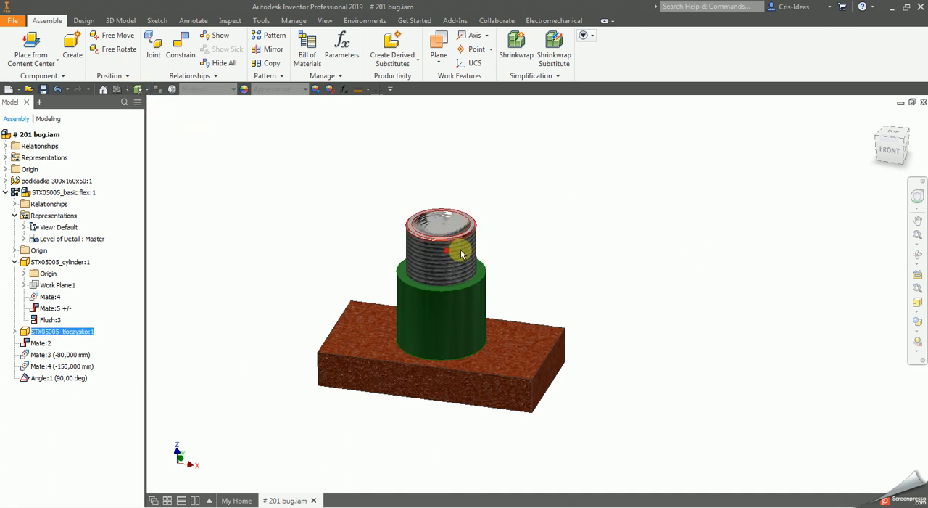
pyautogui.moveTo(502, 271); pyautogui.dragTo(493, 185)
pyautogui.click(556, 212)
pyautogui.click(437, 265)
pyautogui.click(582, 203)
# - Try to mate the piston's axis to the plate's upper face with a 0 mm offset, accepting the reported errors
pyautogui.click(181, 48)
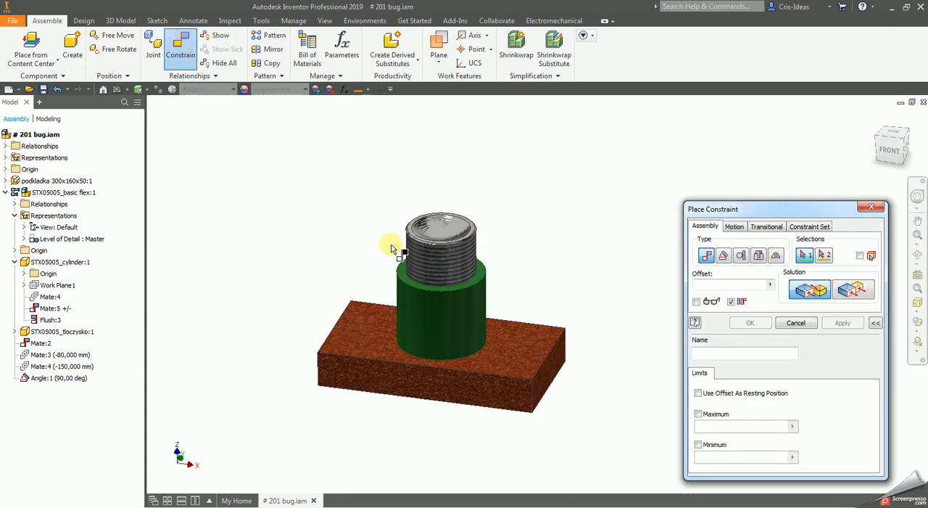
pyautogui.click(444, 272)
pyautogui.click(529, 357)
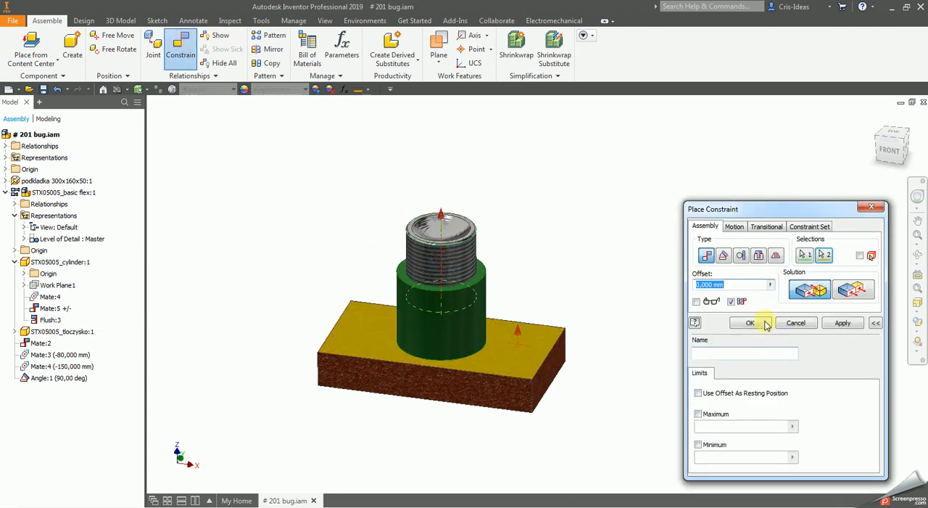
pyautogui.click(759, 324)
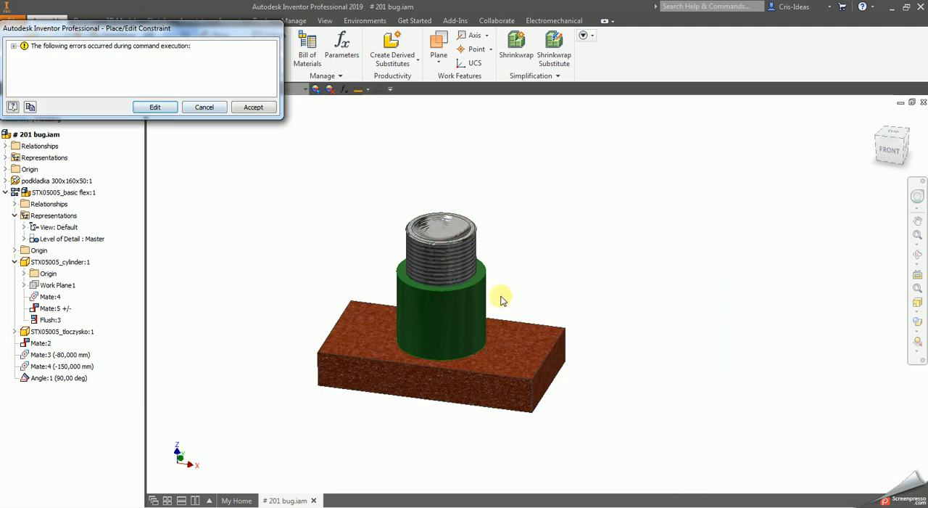
pyautogui.click(248, 108)
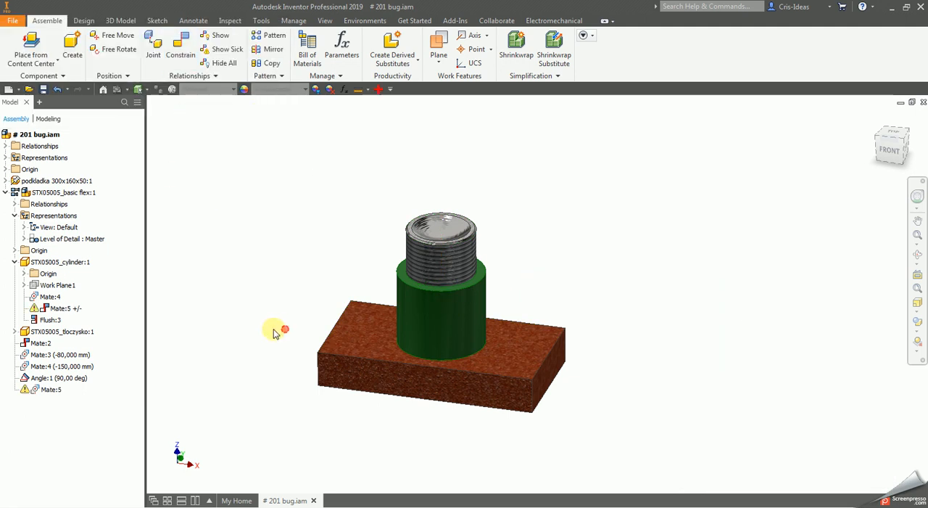
# - Delete the newly added Mate:5 constraint under the flexible subassembly and shift the piston along the cylinder
pyautogui.rightClick(51, 390)
pyautogui.click(87, 346)
pyautogui.moveTo(454, 247); pyautogui.dragTo(479, 268)
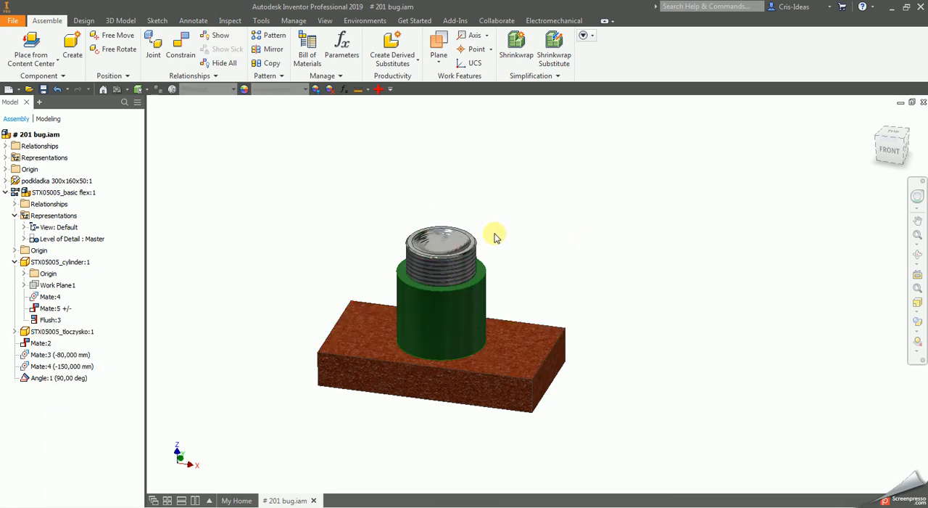
# - Inspect the relationship problem listed for STX05005_basic flex.iam in Design Doctor, then close it without treating anything
pyautogui.click(378, 88)
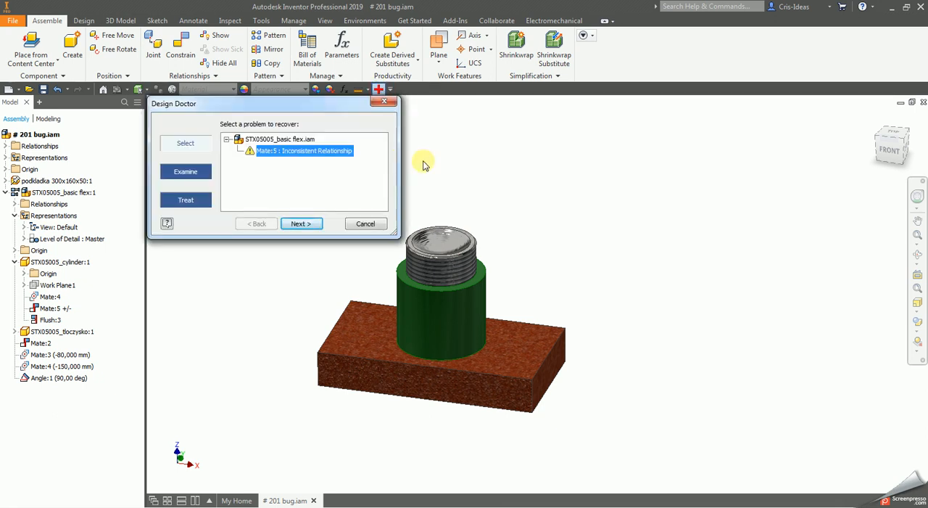
pyautogui.press('Escape')
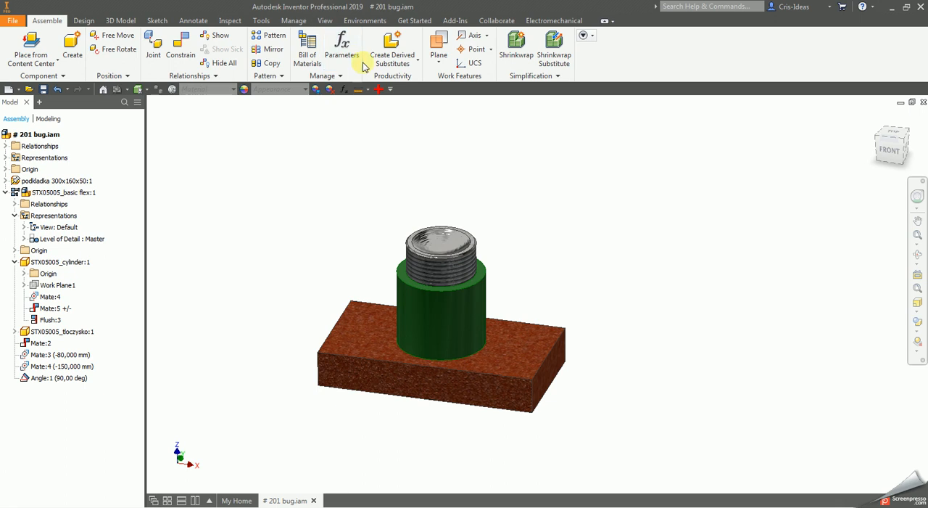
pyautogui.click(379, 88)
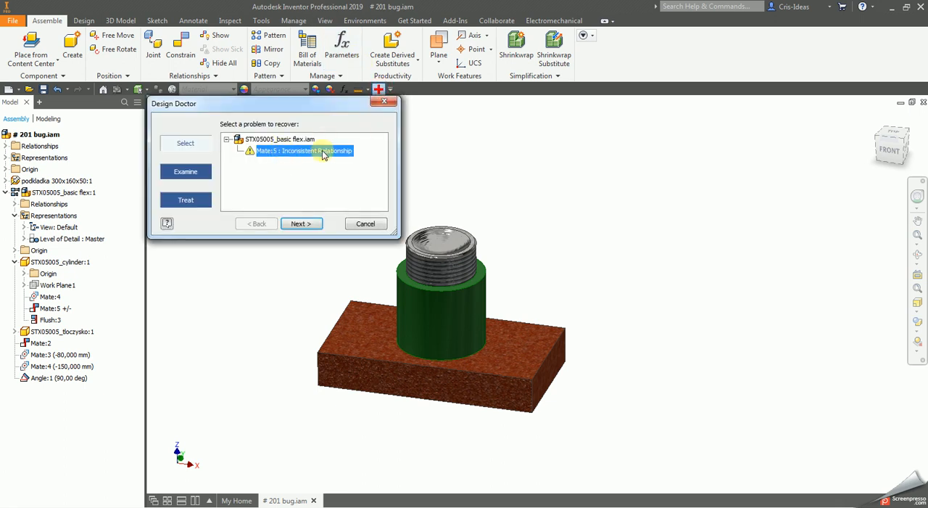
pyautogui.click(390, 102)
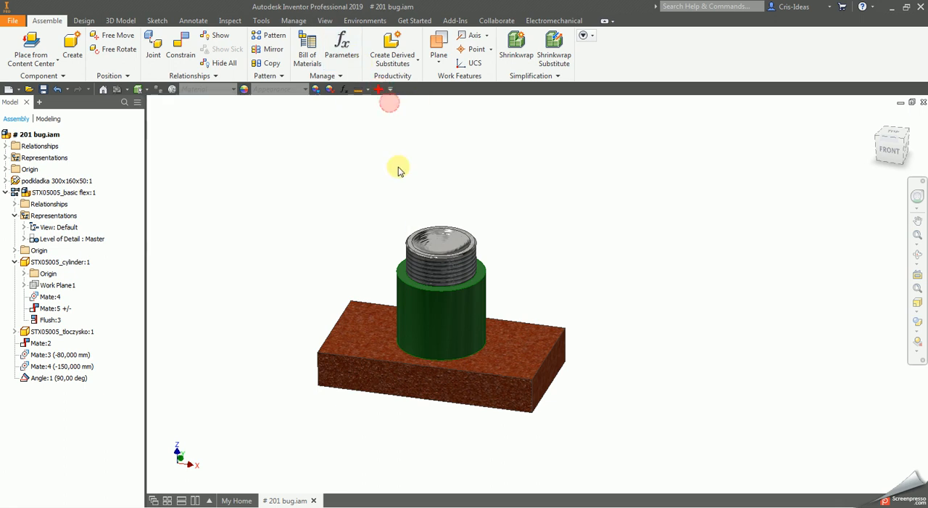
# - Rebuild the entire assembly and test whether the piston still moves in the cylinder
pyautogui.click(294, 21)
pyautogui.click(260, 21)
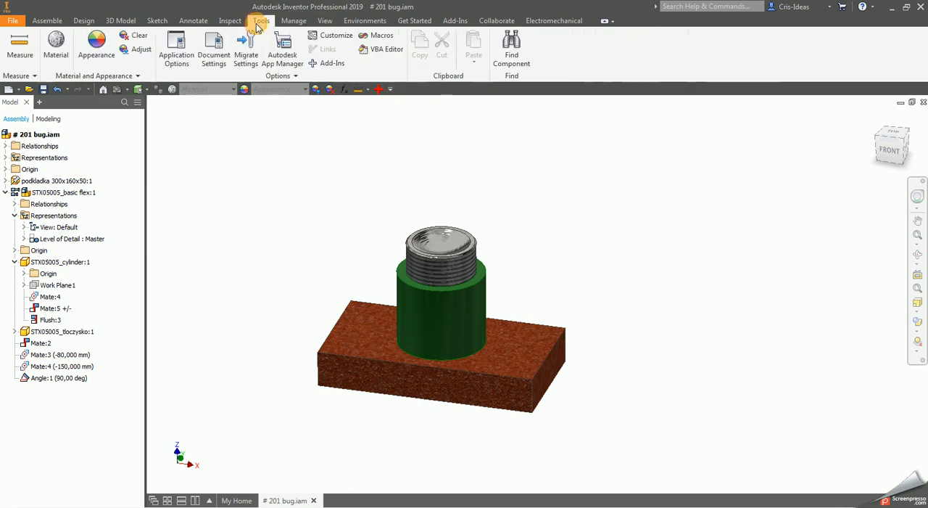
pyautogui.click(303, 22)
pyautogui.click(69, 36)
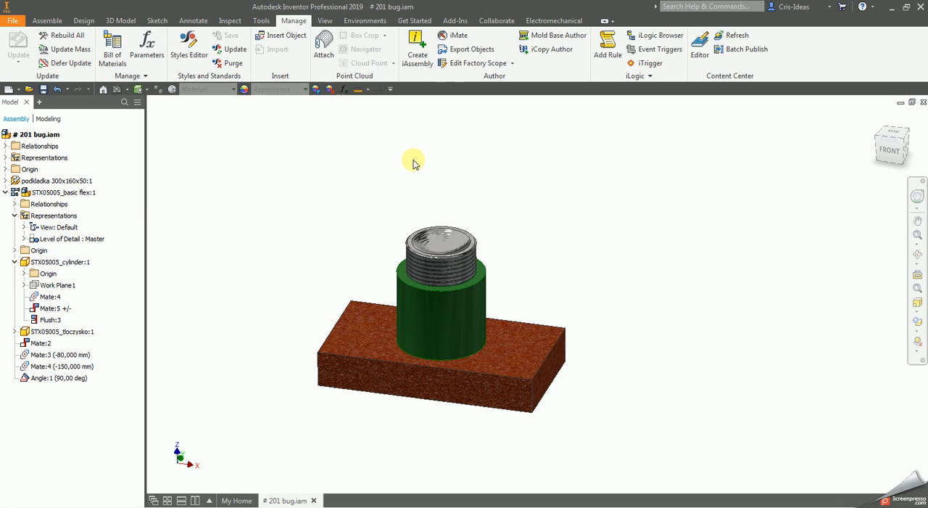
pyautogui.click(451, 263)
pyautogui.click(547, 220)
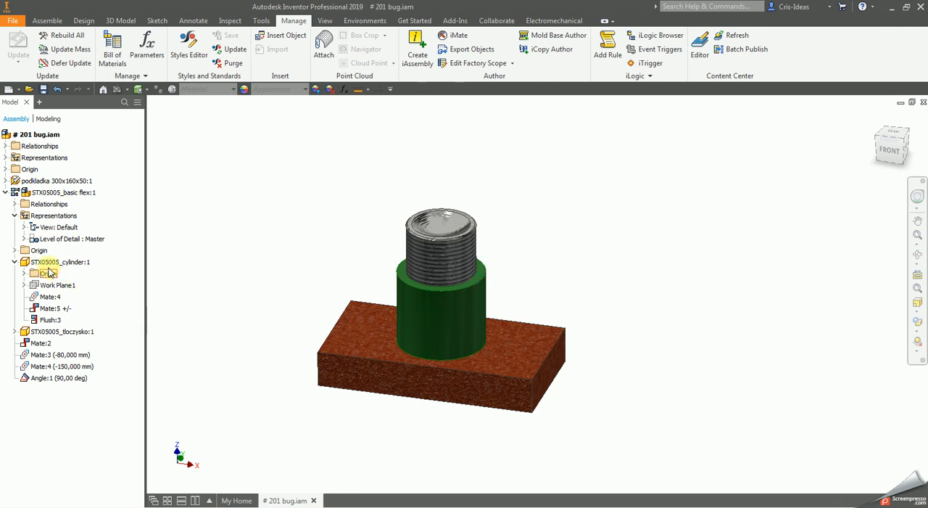
# - Make the YZ Plane in the Origin folder of STX05005_basic flex:1 visible
pyautogui.click(55, 193)
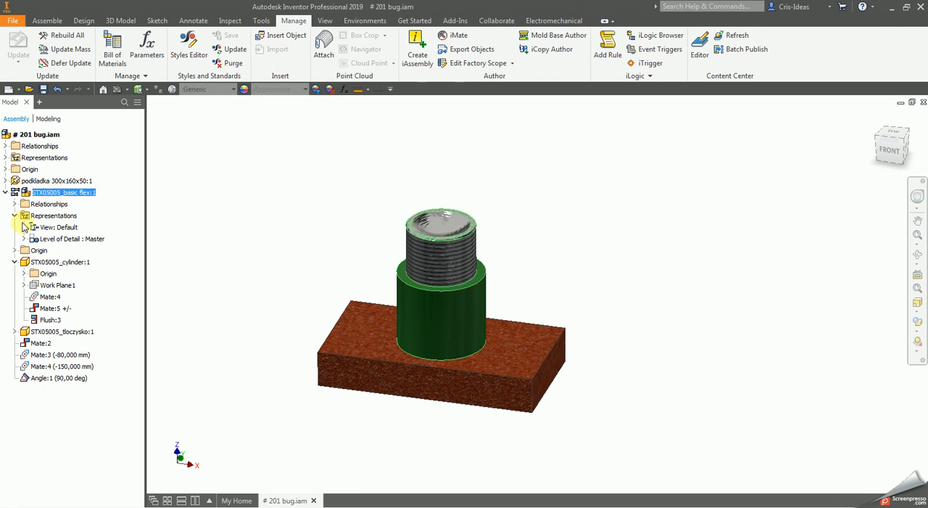
pyautogui.click(16, 251)
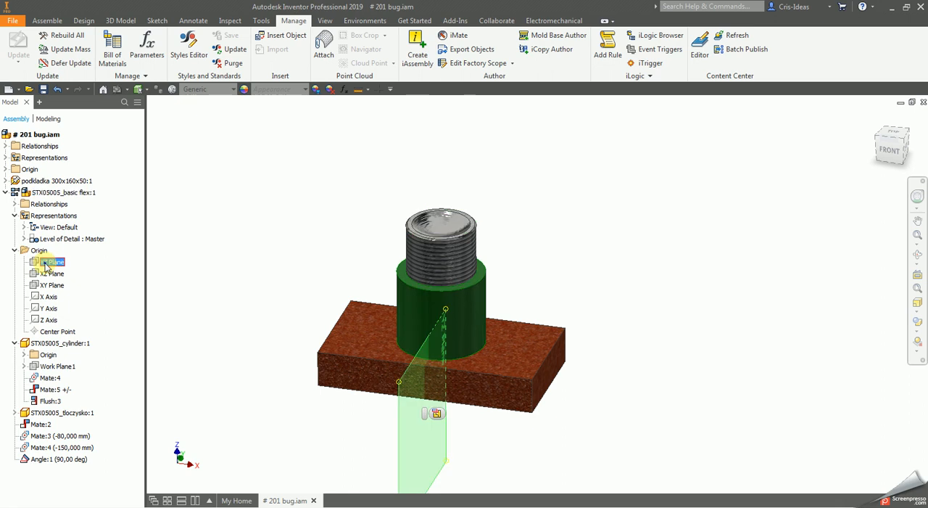
pyautogui.rightClick(44, 261)
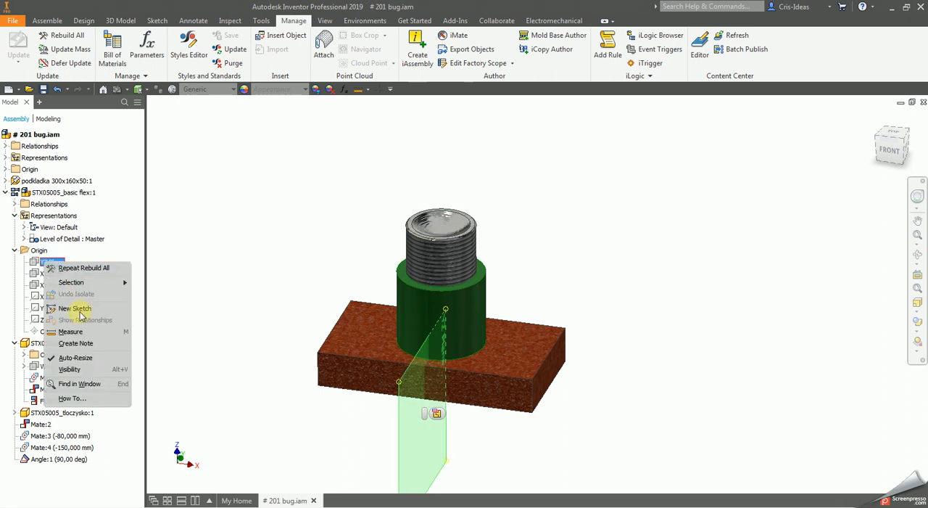
pyautogui.click(70, 369)
pyautogui.scroll(-5, 477, 445)
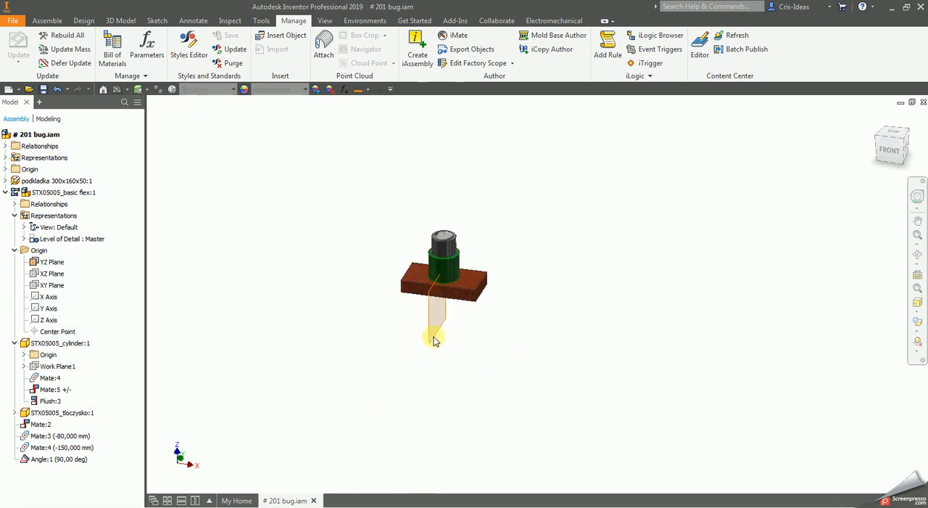
pyautogui.scroll(5, 434, 341)
pyautogui.scroll(-5, 426, 351)
# - With component selection priority, place a second instance of STX05005_basic flex beside the plate and delete it
pyautogui.click(148, 88)
pyautogui.click(153, 101)
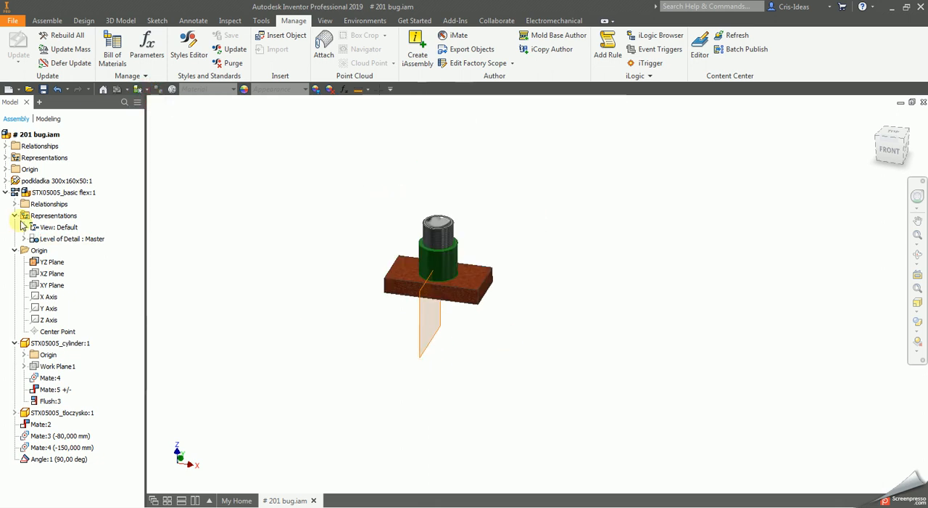
pyautogui.click(80, 192)
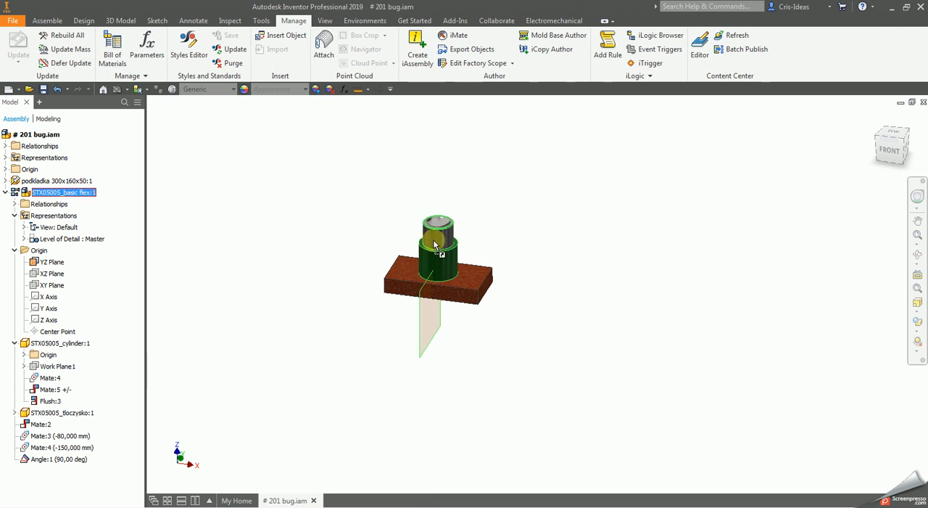
pyautogui.click(648, 318)
pyautogui.scroll(2, 622, 309)
pyautogui.click(738, 350)
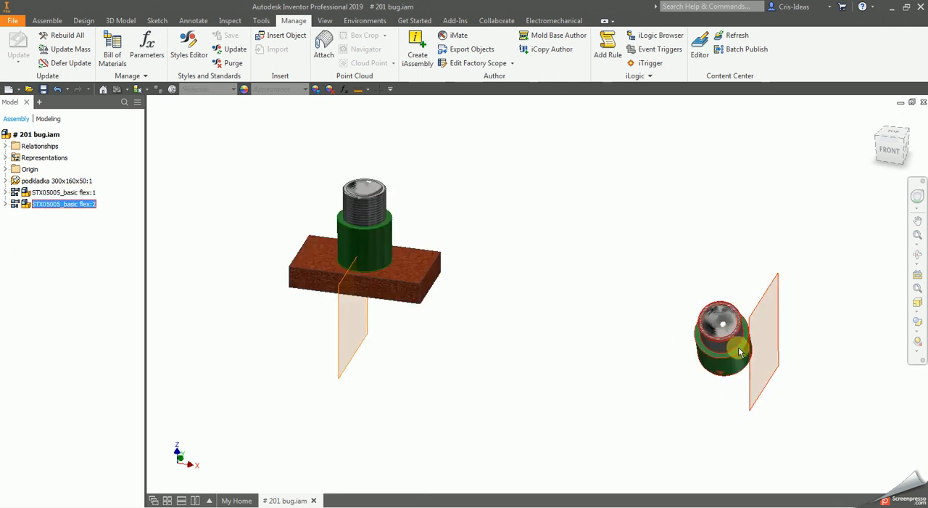
pyautogui.press('Delete')
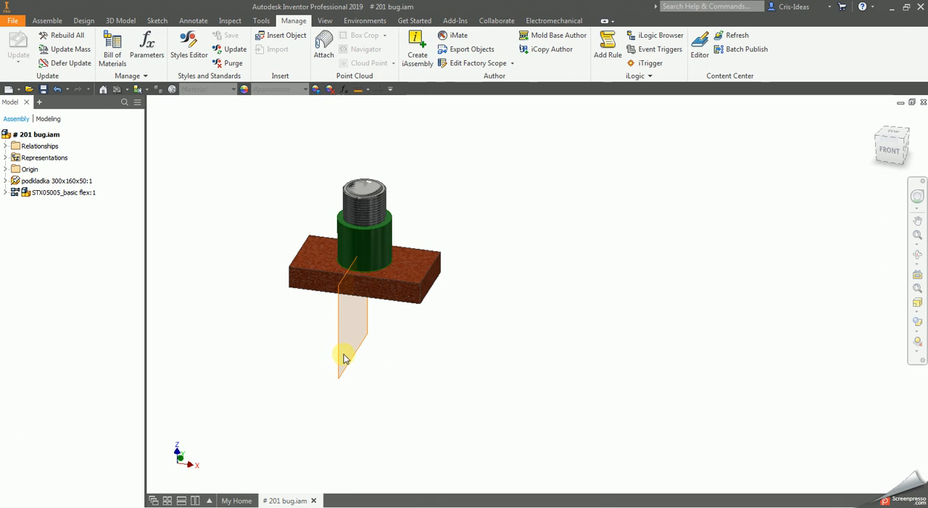
# - Expand STX05005_basic flex:1 and test whether the subassembly can be moved by its visible YZ Plane
pyautogui.click(75, 193)
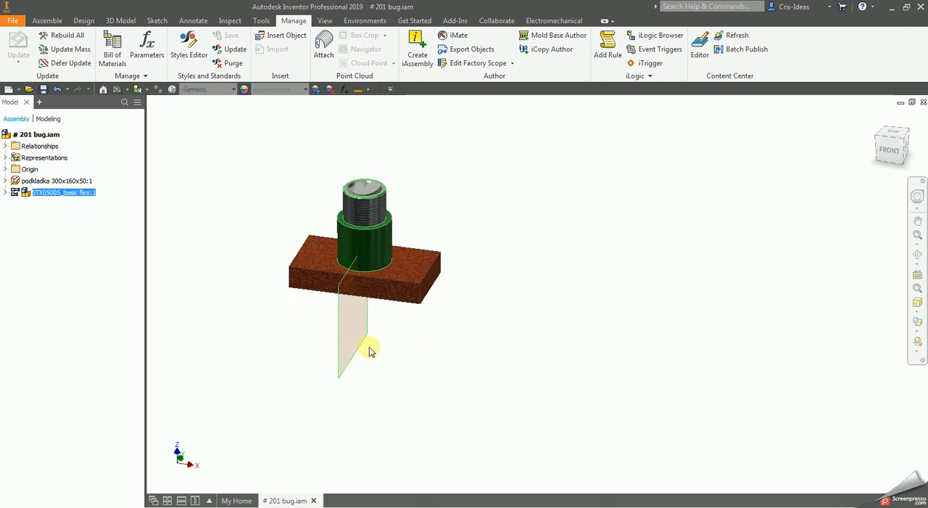
pyautogui.click(5, 193)
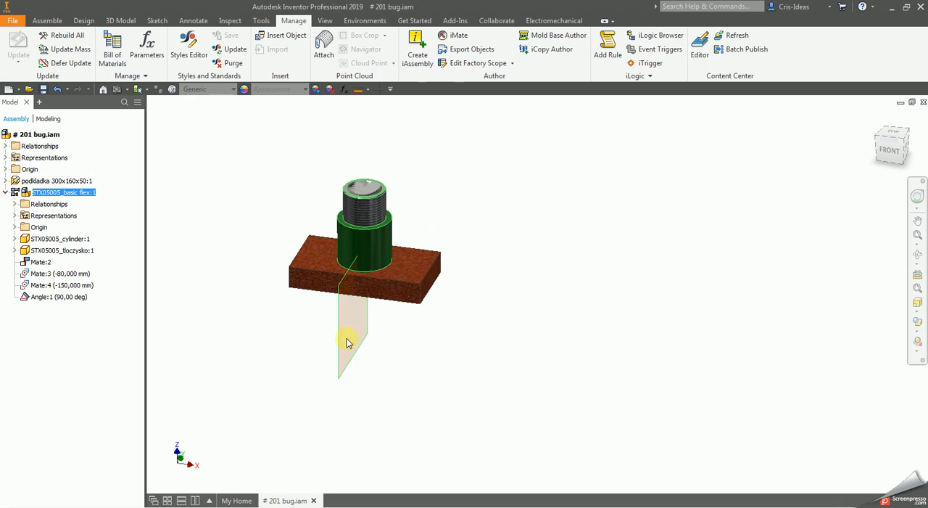
pyautogui.moveTo(347, 339); pyautogui.dragTo(464, 401)
pyautogui.click(76, 194)
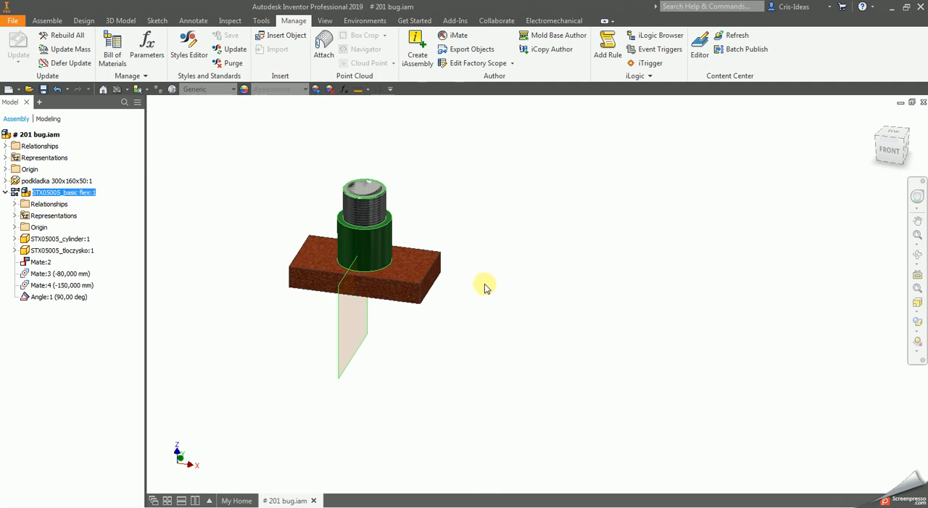
# - Set the selection mode to faces and edges and select the subassembly's YZ Plane in the view
pyautogui.click(139, 89)
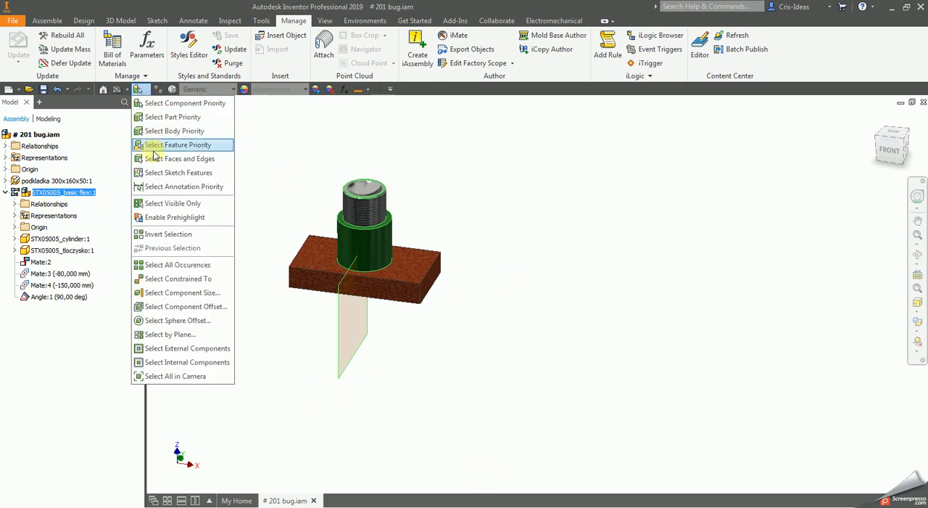
pyautogui.click(156, 159)
pyautogui.click(340, 359)
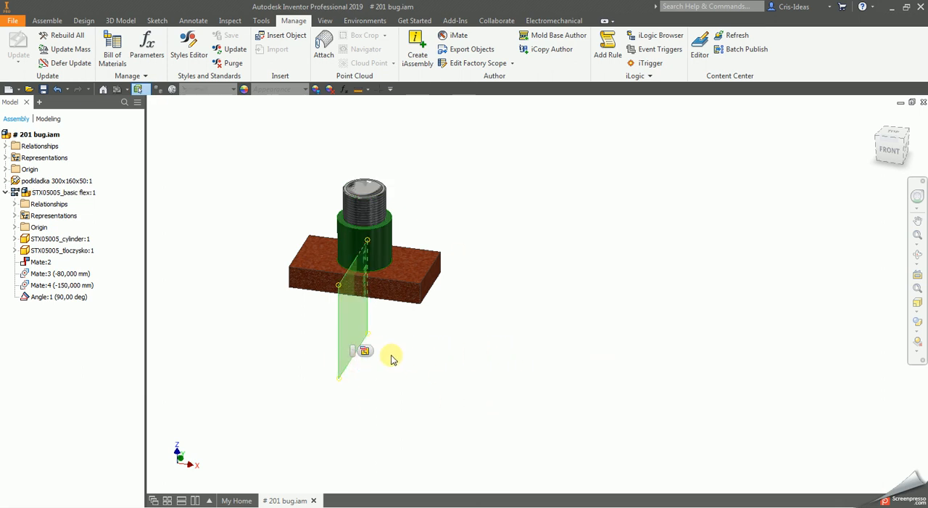
# - Try to move the subassembly's YZ Plane away from the plate and highlight STX05005_basic flex:1 to check its geometry
pyautogui.moveTo(345, 363); pyautogui.dragTo(222, 315)
pyautogui.click(280, 338)
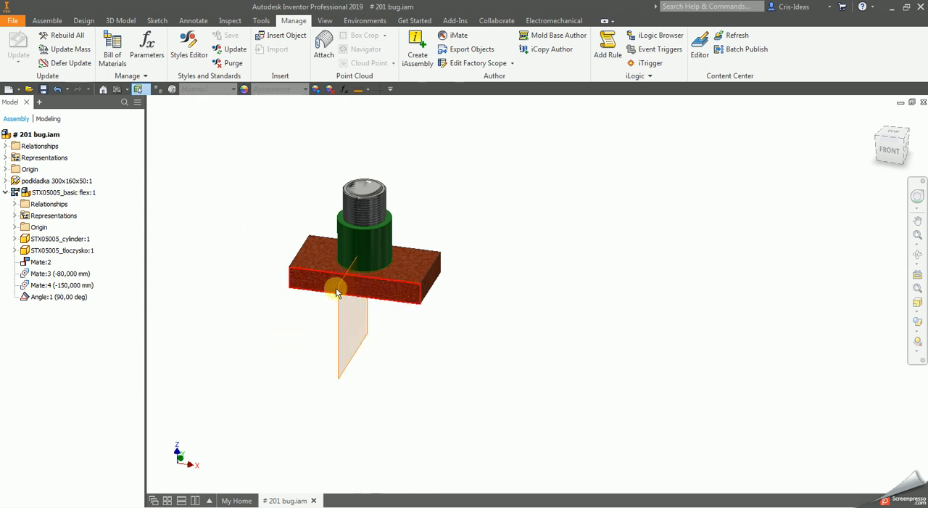
pyautogui.moveTo(333, 288); pyautogui.dragTo(287, 272)
pyautogui.click(294, 198)
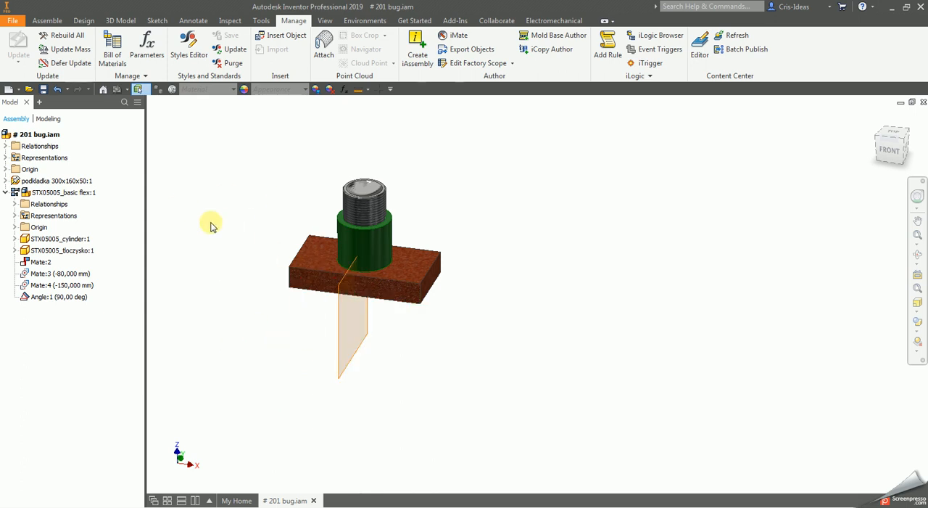
pyautogui.click(26, 192)
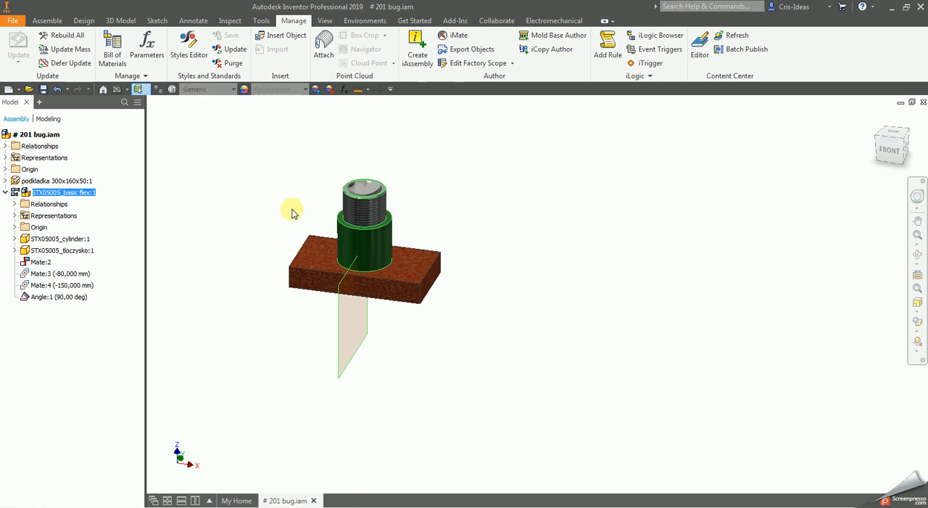
pyautogui.click(289, 179)
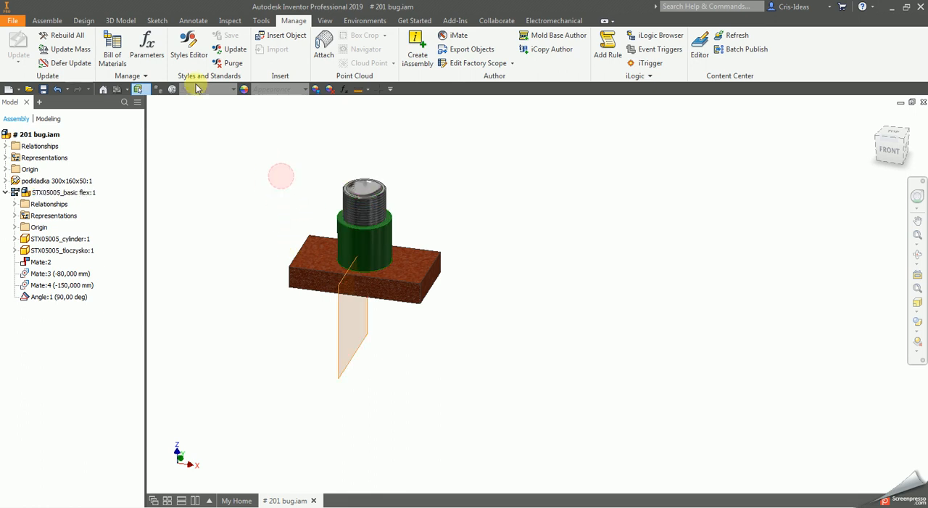
# - Constrain the subassembly's YZ Plane to the short end face of the plate with a flush constraint
pyautogui.click(48, 20)
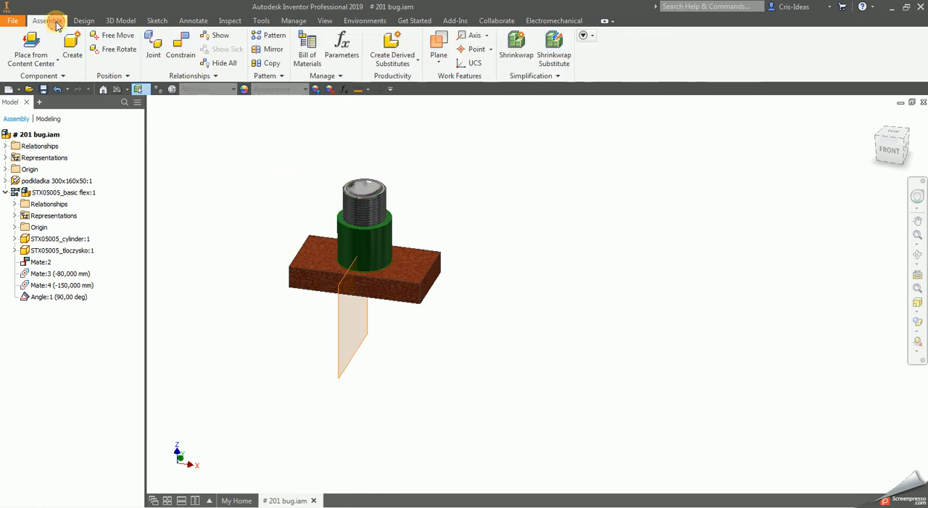
pyautogui.click(180, 47)
pyautogui.click(847, 303)
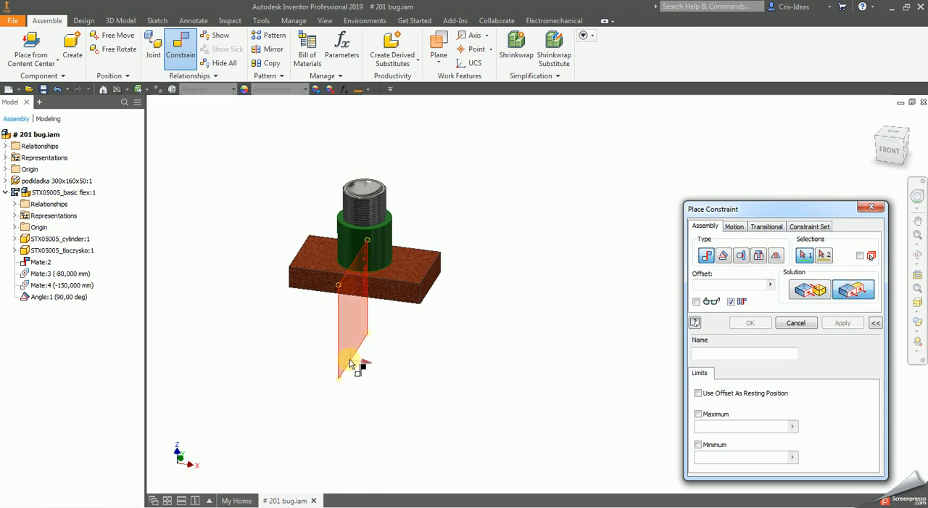
pyautogui.click(356, 369)
pyautogui.click(438, 277)
pyautogui.click(751, 322)
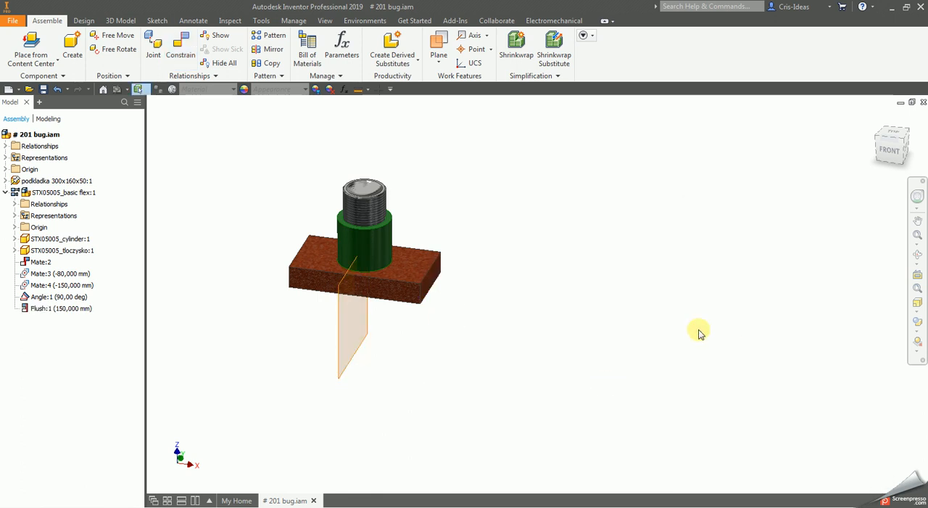
# - Set the flush constraint's offset to 0 and highlight STX05005_basic flex:1 to compare its parts with the YZ Plane
pyautogui.doubleClick(53, 309)
pyautogui.write('0')
pyautogui.press('Return')
pyautogui.click(421, 266)
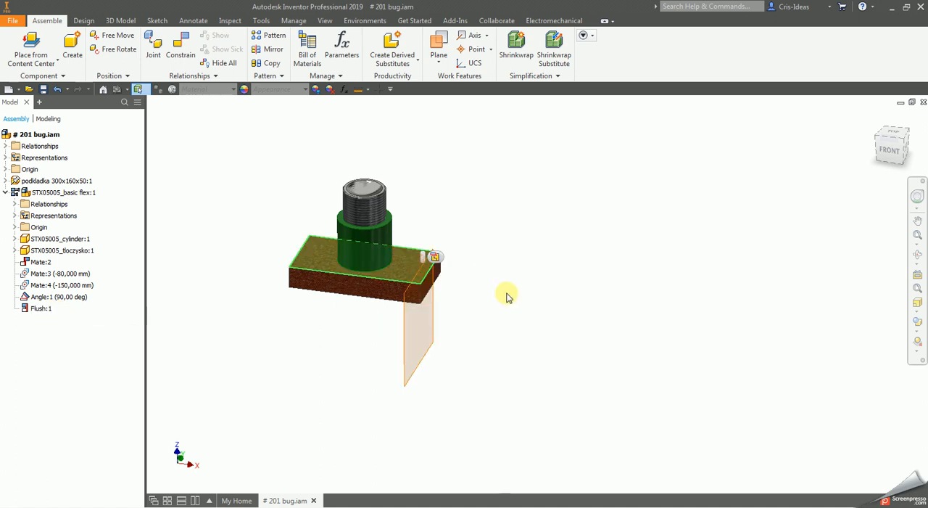
pyautogui.click(506, 296)
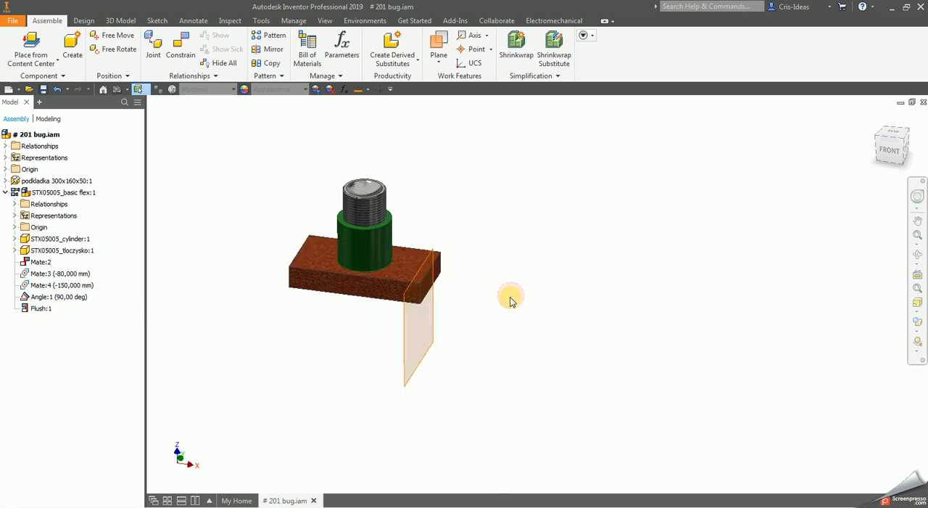
pyautogui.click(41, 191)
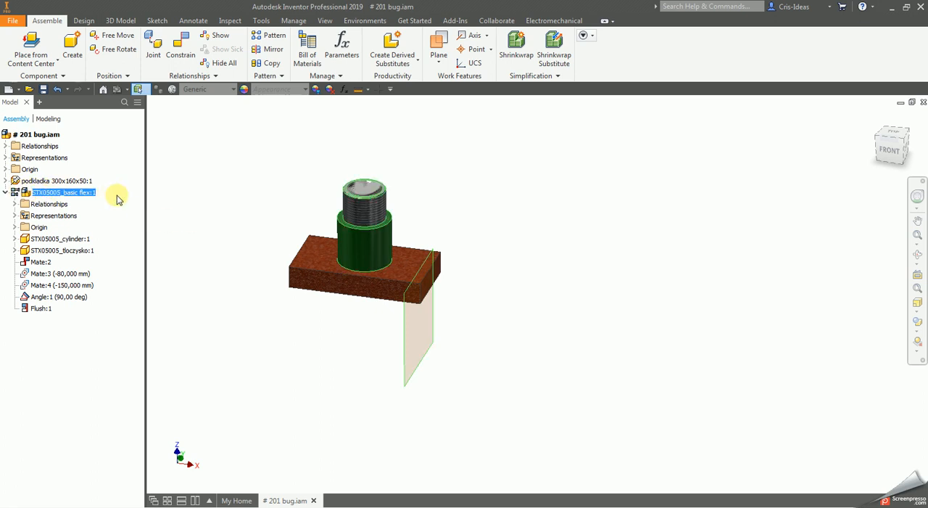
pyautogui.click(549, 279)
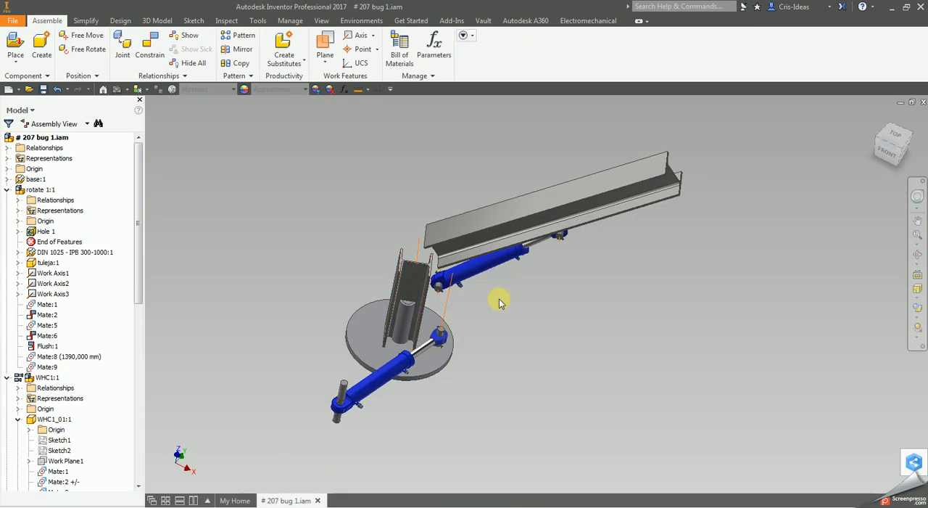
# - Examine the crane assembly # 207 bug 1.iam from the side and collapse rotate 1:1 and WHC1:1 in the model tree
pyautogui.click(918, 252)
pyautogui.moveTo(514, 343)
pyautogui.mouseDown()
pyautogui.moveTo(499, 306)
pyautogui.moveTo(498, 347)
pyautogui.mouseUp()
pyautogui.rightClick(511, 346)
pyautogui.click(544, 348)
pyautogui.click(471, 393)
pyautogui.click(538, 383)
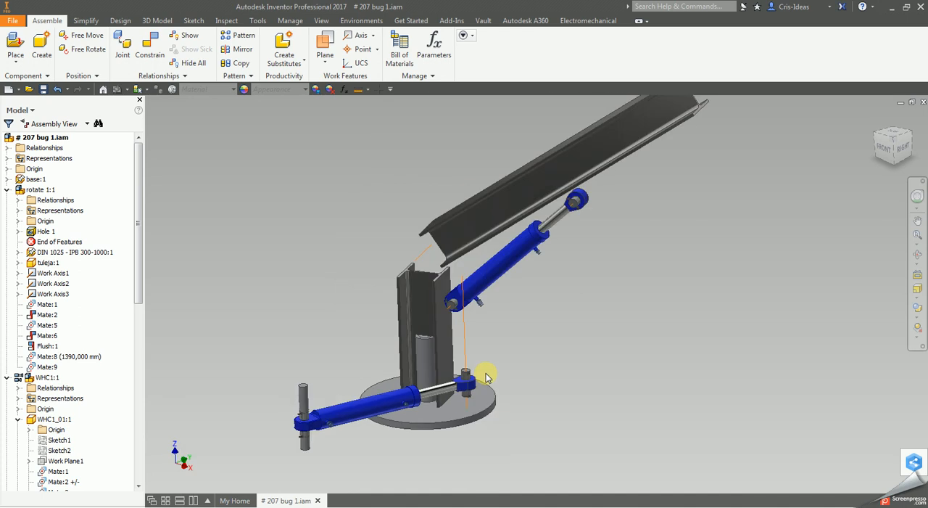
pyautogui.click(7, 377)
pyautogui.click(7, 189)
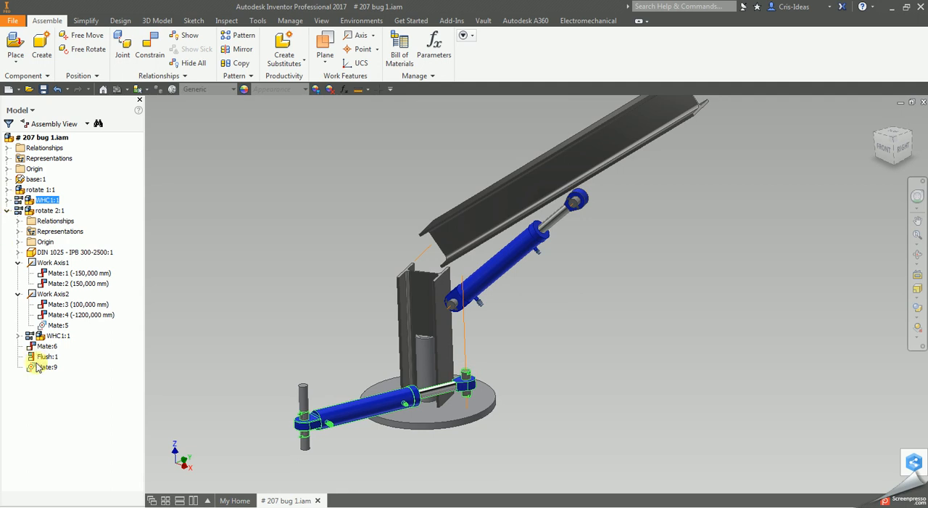
# - Expand the top assembly's Relationships and inspect which geometry Mate:8 (1390,000 mm) connects
pyautogui.click(22, 148)
pyautogui.click(7, 148)
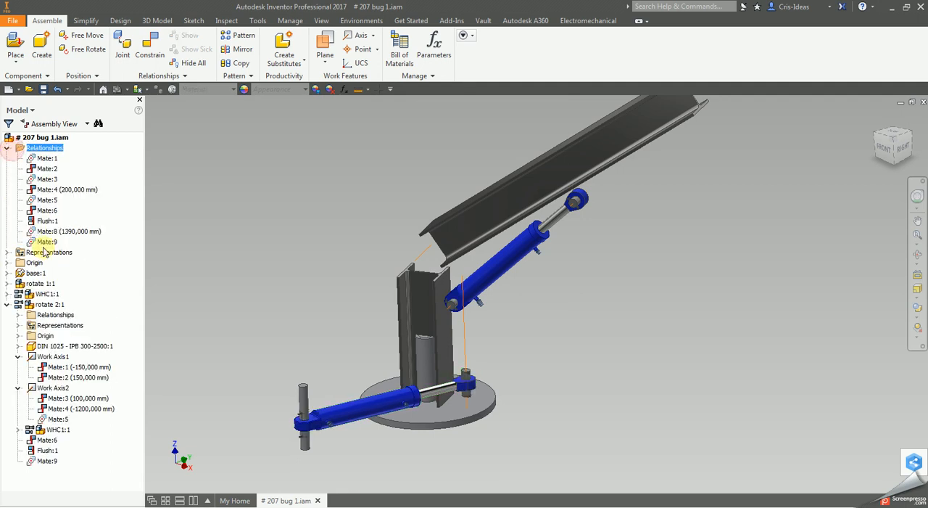
pyautogui.click(56, 232)
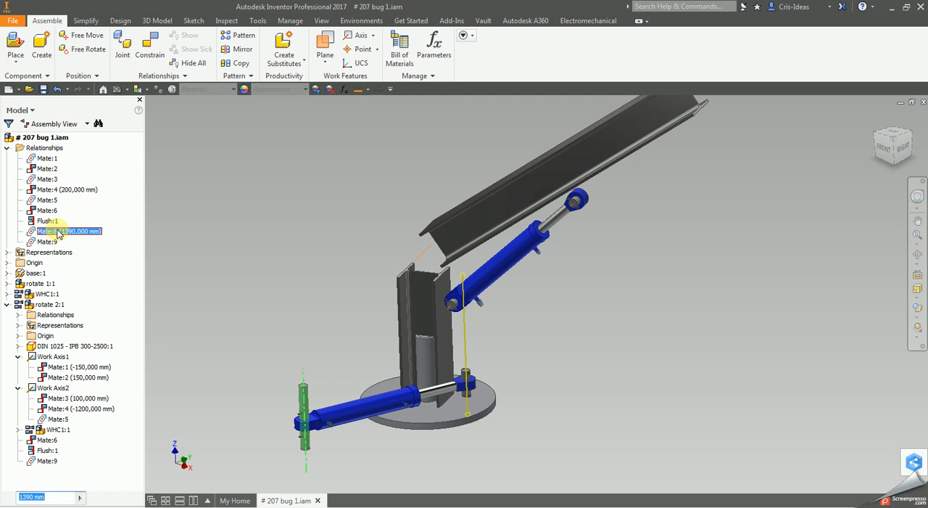
pyautogui.rightClick(59, 232)
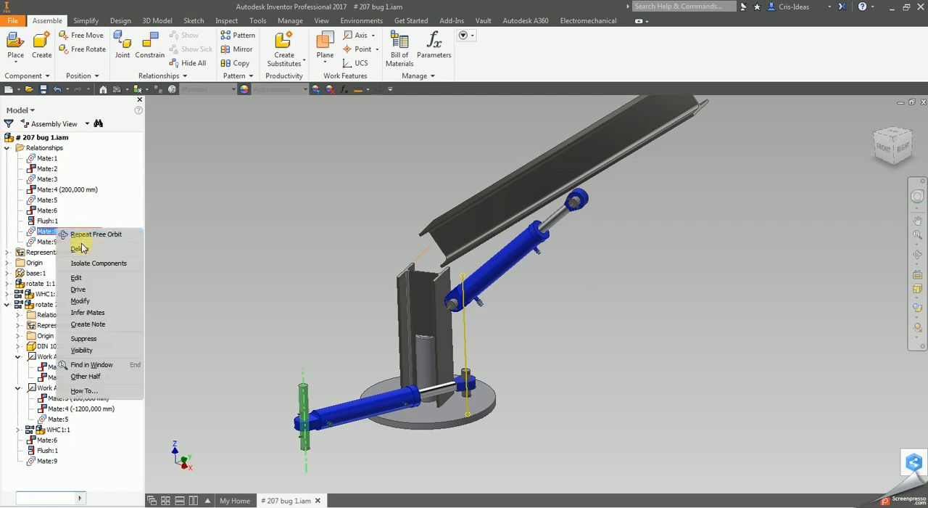
pyautogui.click(54, 235)
pyautogui.click(452, 392)
# - Expand the position representations of the lower cylinder WHC1:1 and open that subassembly in its own window
pyautogui.click(6, 284)
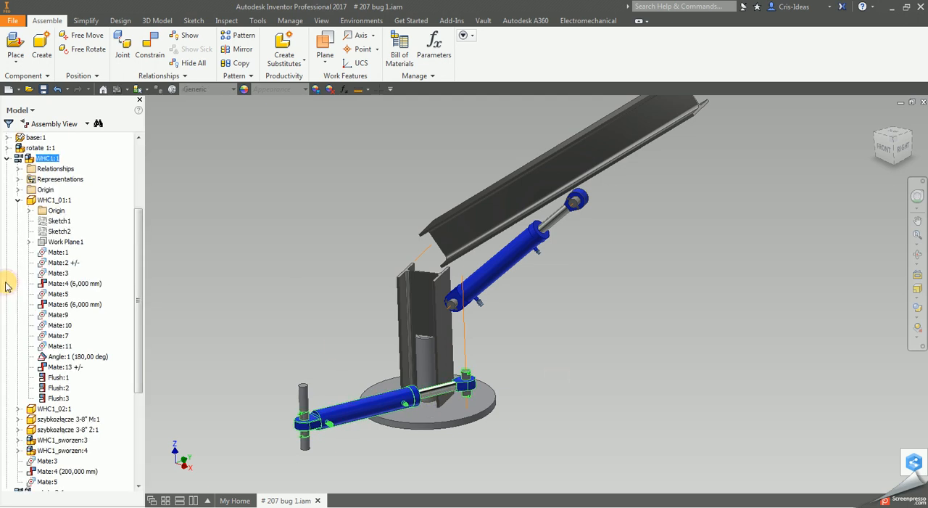
pyautogui.click(18, 179)
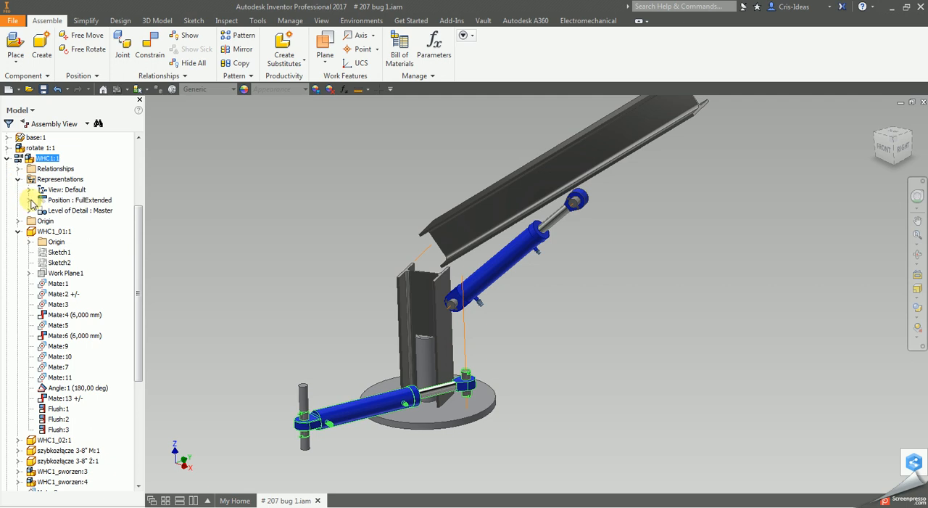
pyautogui.click(29, 200)
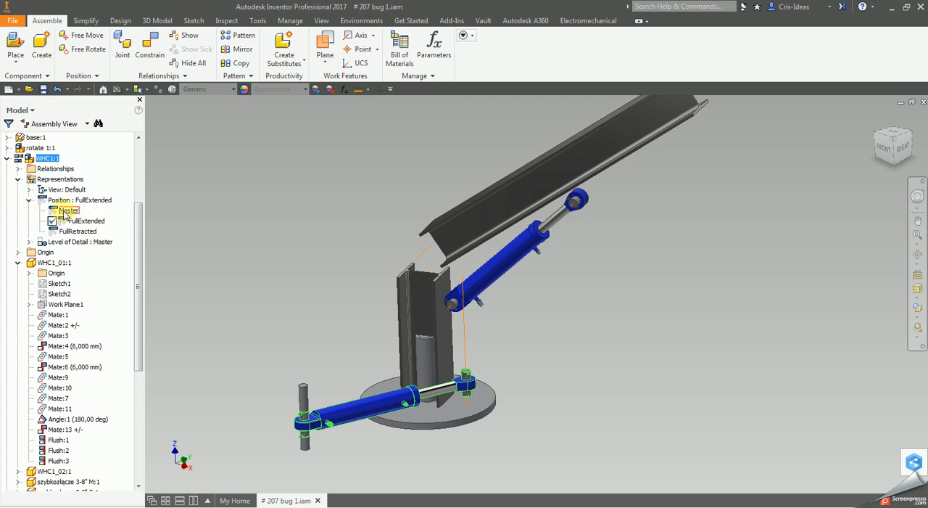
pyautogui.click(53, 159)
pyautogui.rightClick(362, 401)
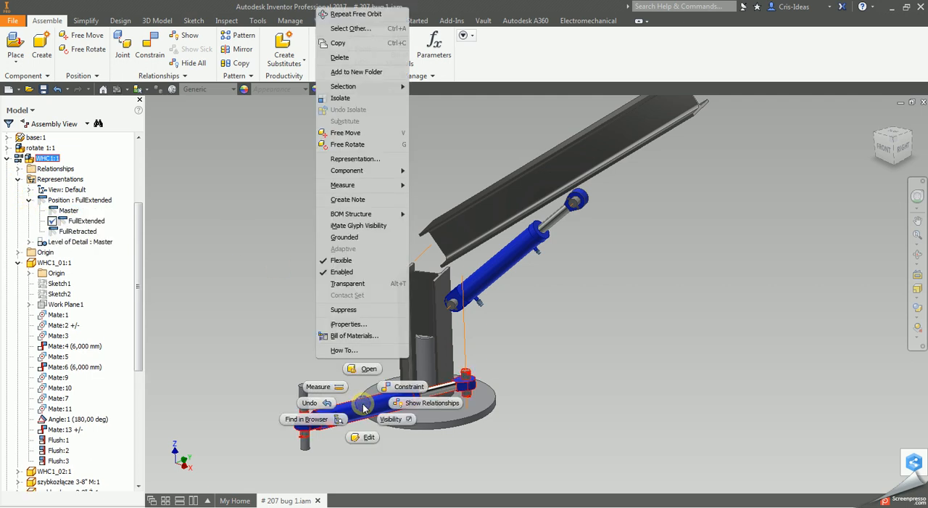
pyautogui.click(363, 369)
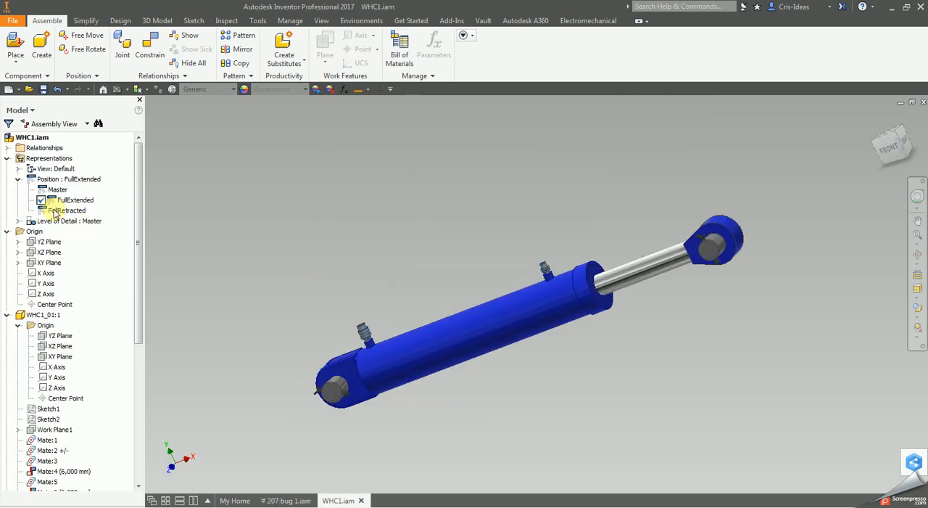
# - Activate the Master position representation in WHC1.iam and test whether the piston rod can be moved
pyautogui.doubleClick(57, 190)
pyautogui.click(711, 292)
pyautogui.moveTo(635, 329); pyautogui.dragTo(658, 321)
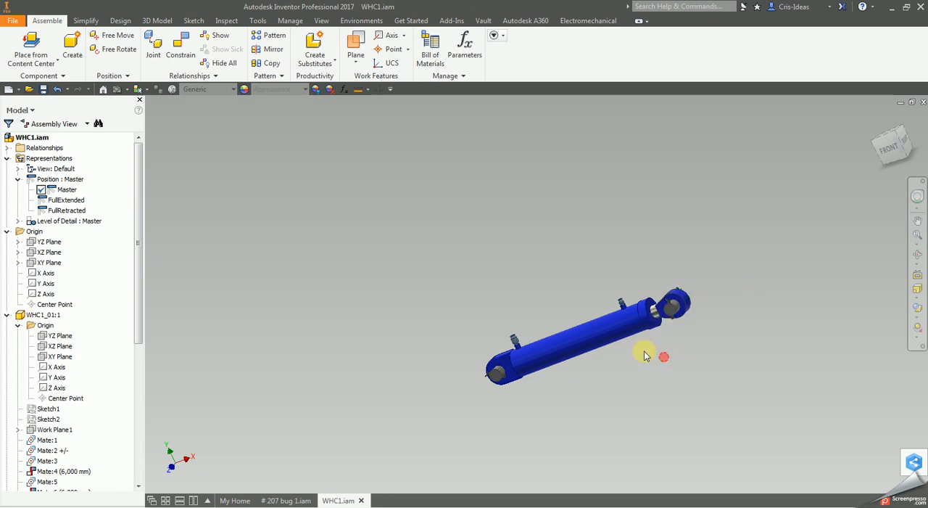
# - Activate the FullExtended position, test the piston rod's movement, and examine the Stroke mate under WHC1_02:1
pyautogui.doubleClick(63, 200)
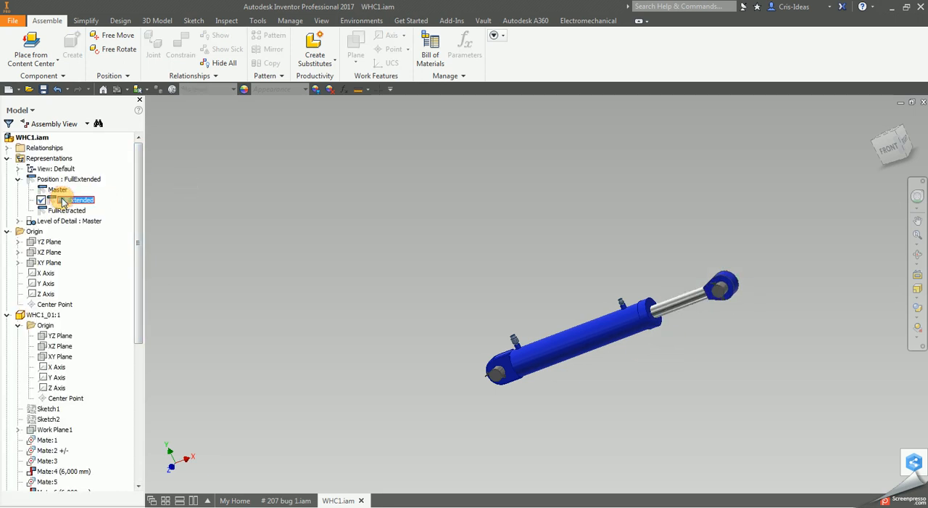
pyautogui.scroll(3, 711, 305)
pyautogui.moveTo(719, 286); pyautogui.dragTo(752, 267)
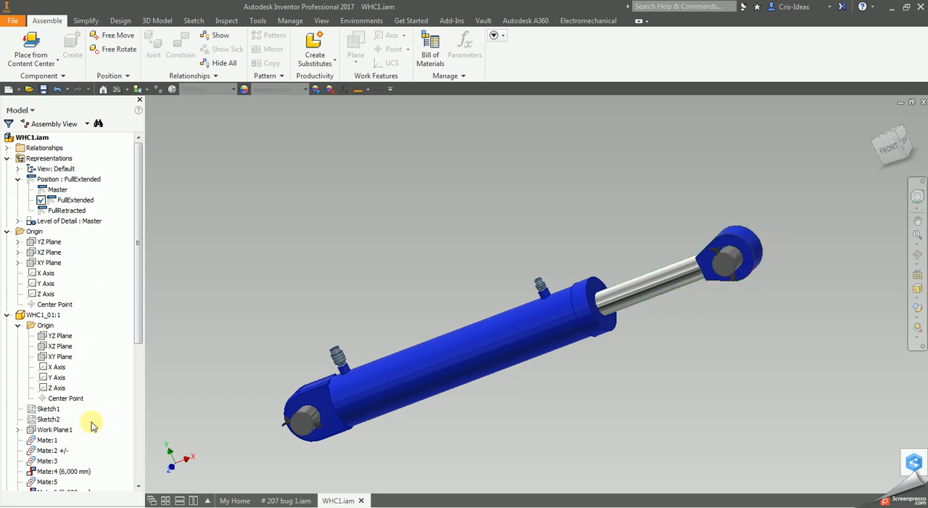
pyautogui.scroll(-8, 92, 425)
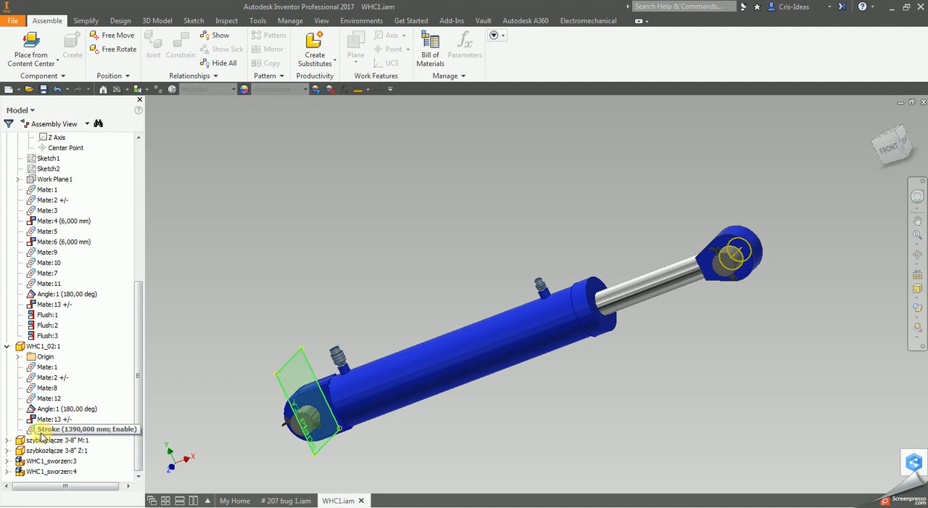
pyautogui.scroll(-5, 320, 266)
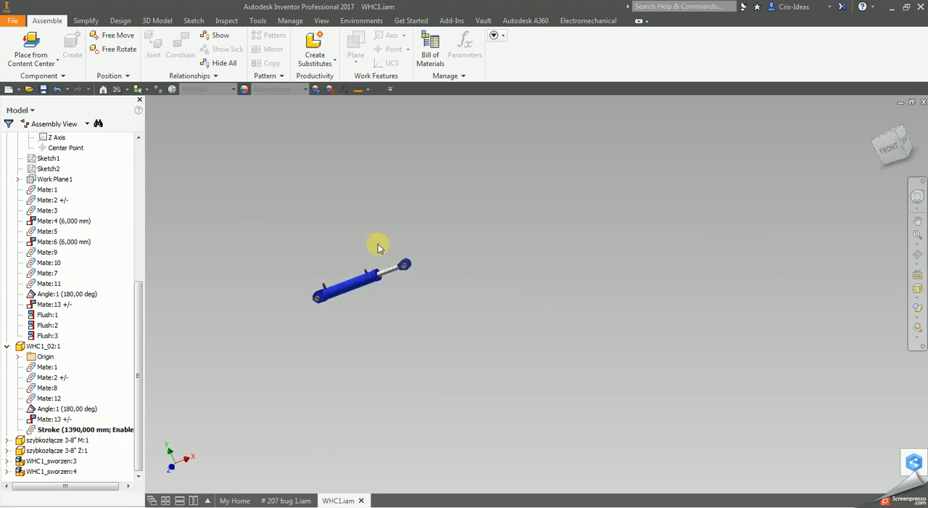
pyautogui.scroll(5, 377, 254)
pyautogui.scroll(-4, 321, 190)
pyautogui.scroll(5, 102, 260)
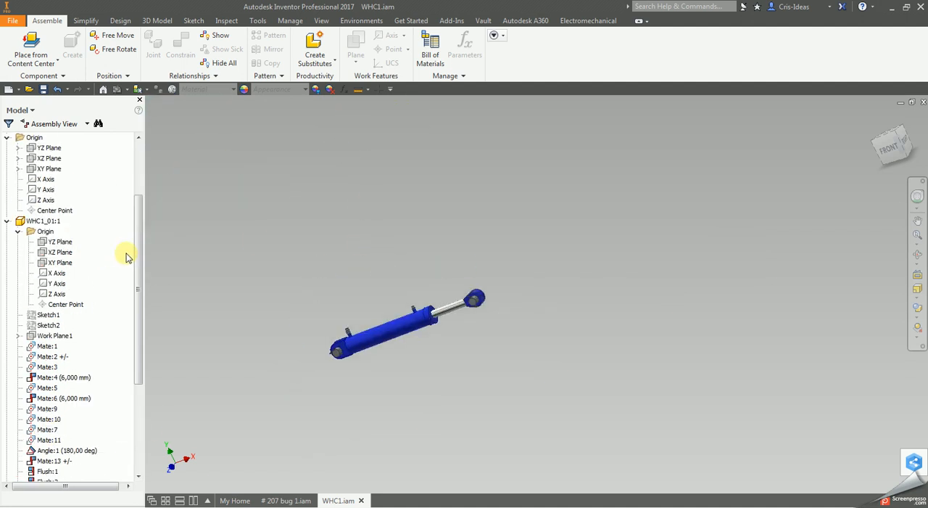
# - Activate the FullRetracted position, return to Master, and test the piston rod's movement again
pyautogui.scroll(3, 122, 254)
pyautogui.doubleClick(75, 211)
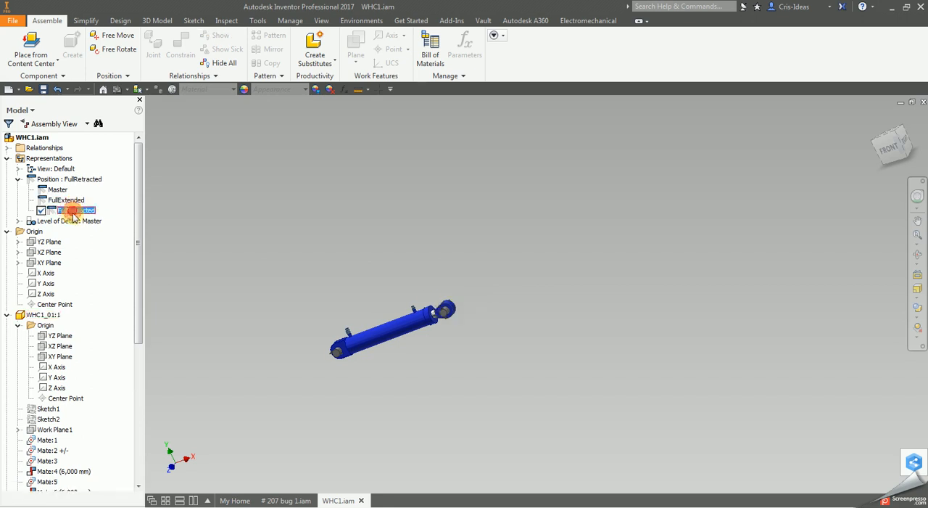
pyautogui.scroll(5, 491, 326)
pyautogui.doubleClick(61, 190)
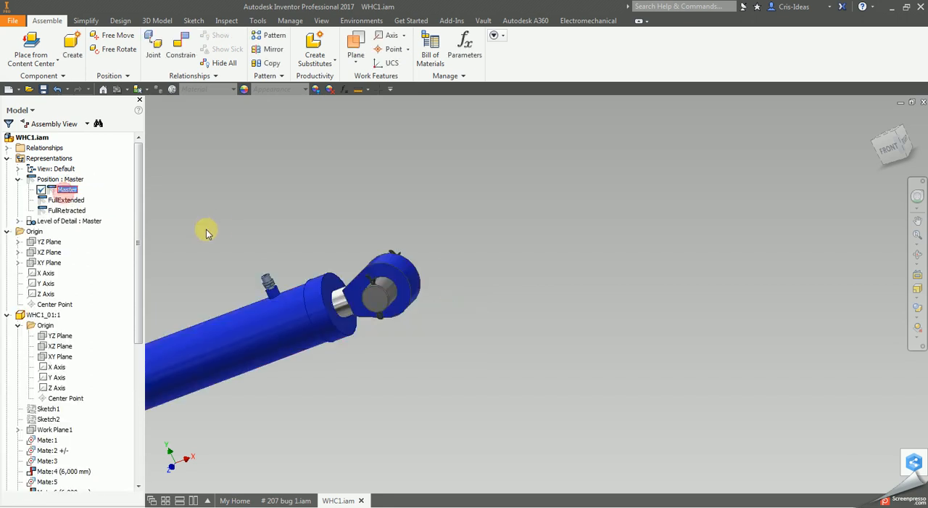
pyautogui.moveTo(639, 320); pyautogui.dragTo(817, 220)
pyautogui.moveTo(724, 280); pyautogui.dragTo(793, 310)
# - Compare the FullExtended and FullRetracted positions of the cylinder, leaving FullExtended active
pyautogui.click(82, 201)
pyautogui.doubleClick(74, 200)
pyautogui.doubleClick(69, 210)
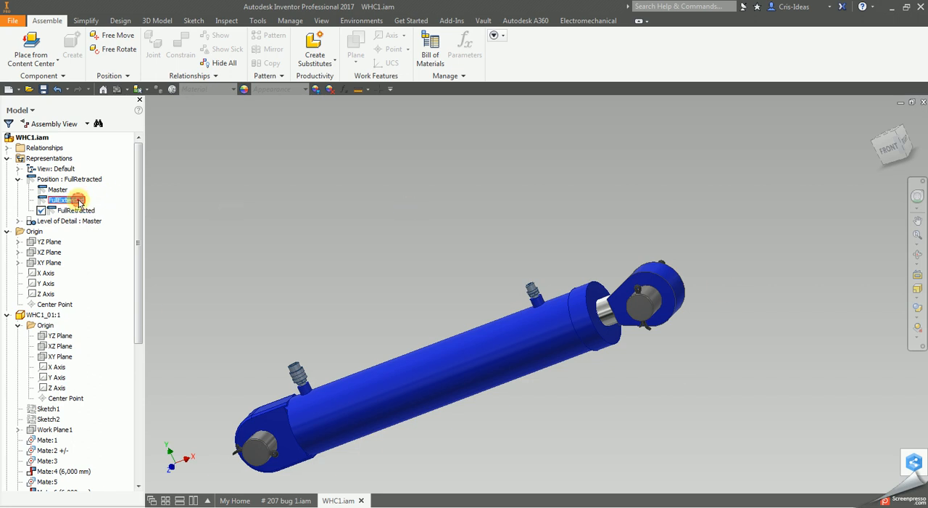
pyautogui.doubleClick(76, 200)
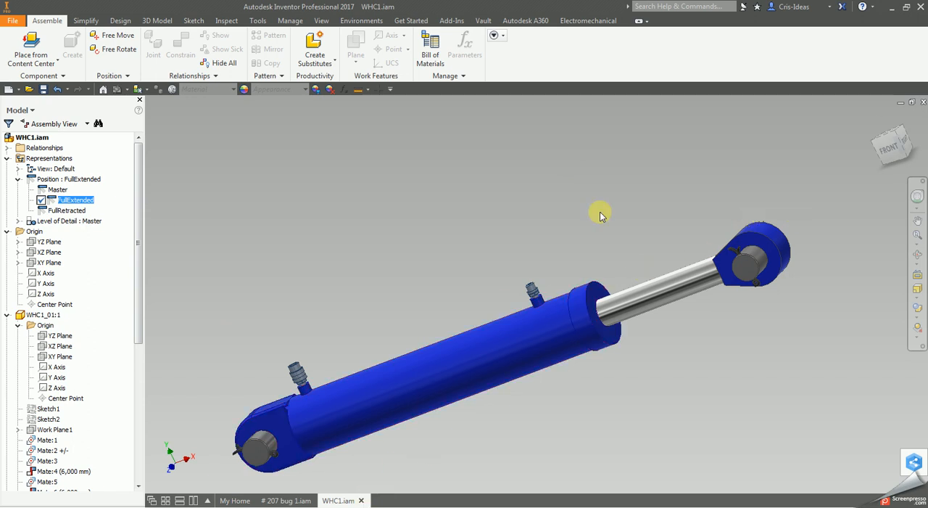
# - Close WHC1.iam without saving and turn off the Flexible option for WHC1:1 in the crane assembly
pyautogui.click(361, 500)
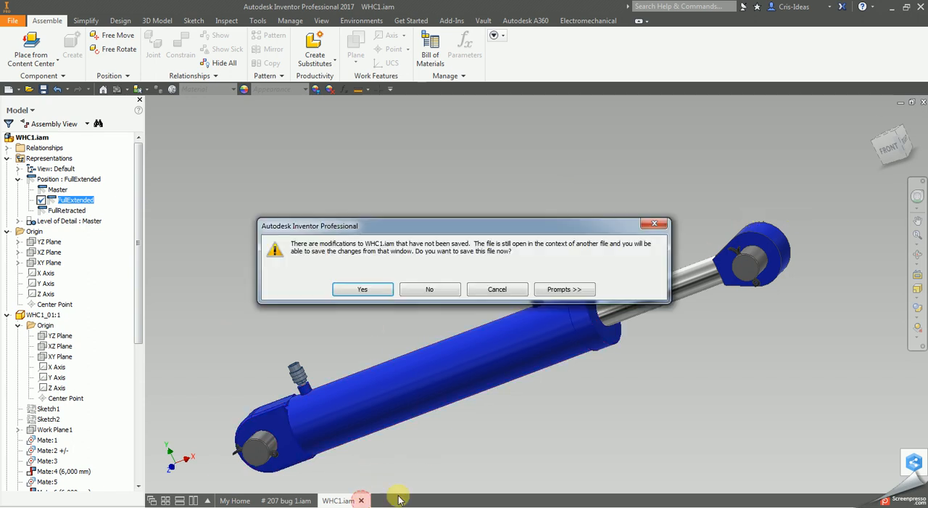
pyautogui.click(430, 289)
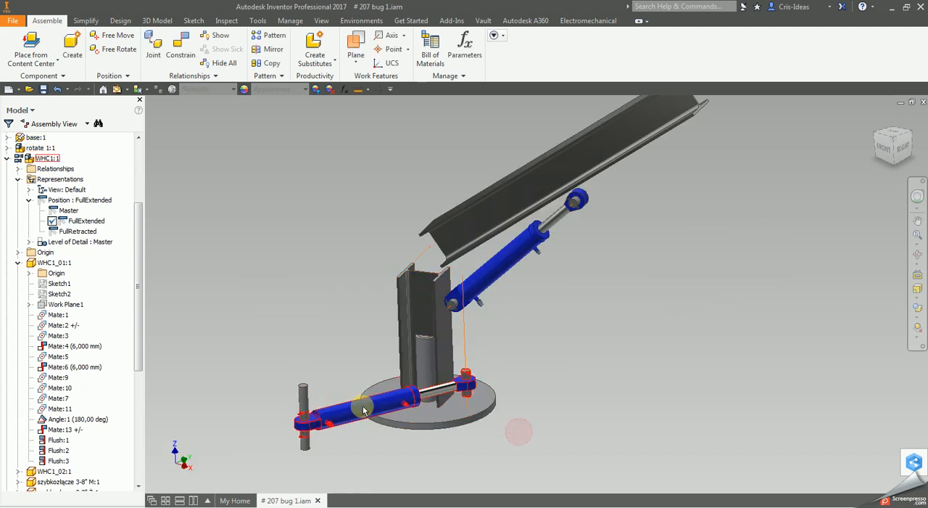
pyautogui.rightClick(33, 158)
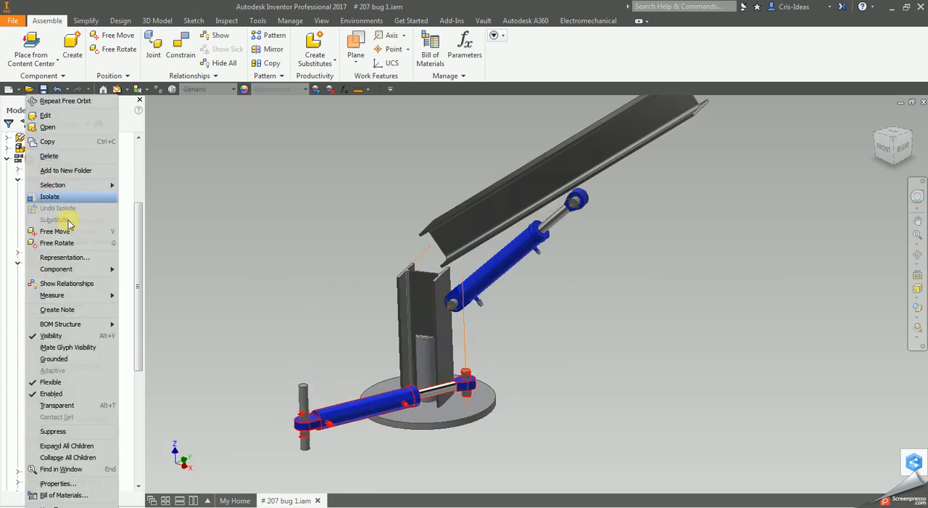
pyautogui.click(65, 380)
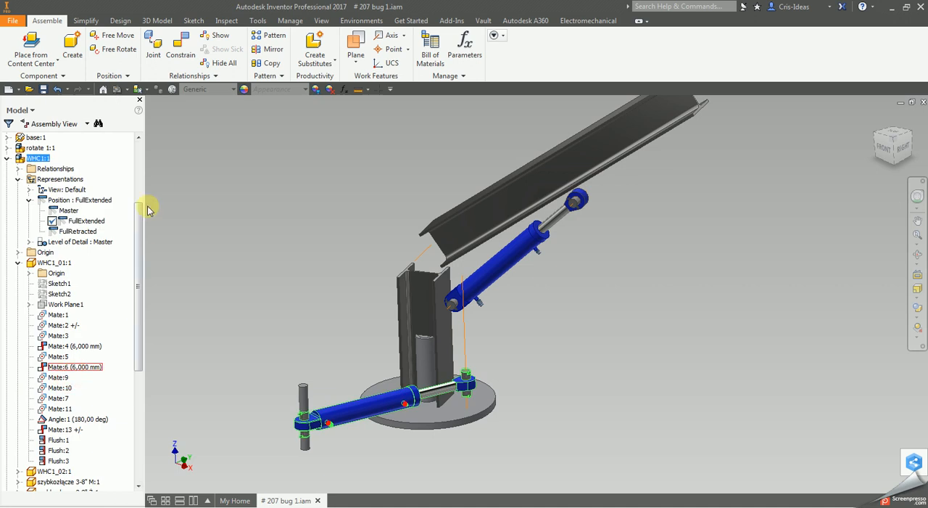
# - Switch WHC1:1 repeatedly between the FullRetracted and FullExtended positions and examine how the crane follows the lower cylinder
pyautogui.doubleClick(85, 231)
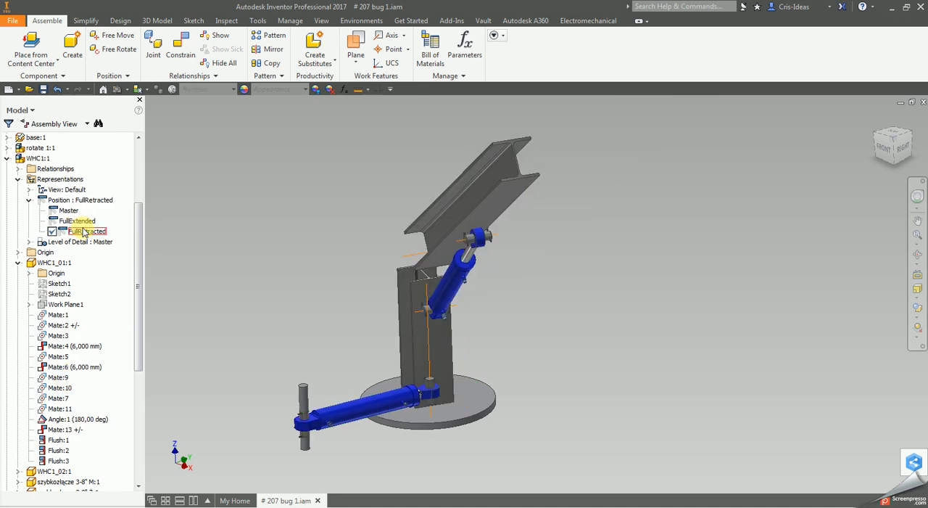
pyautogui.doubleClick(84, 221)
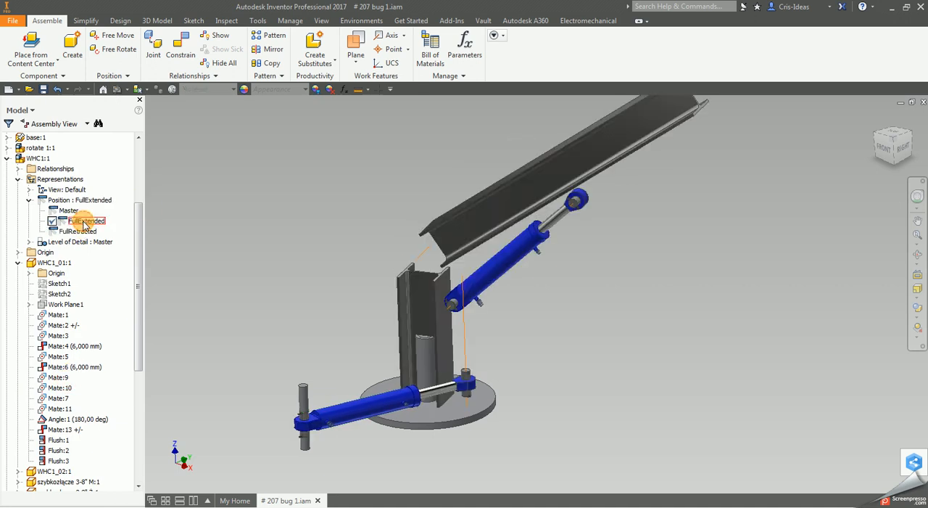
pyautogui.doubleClick(81, 232)
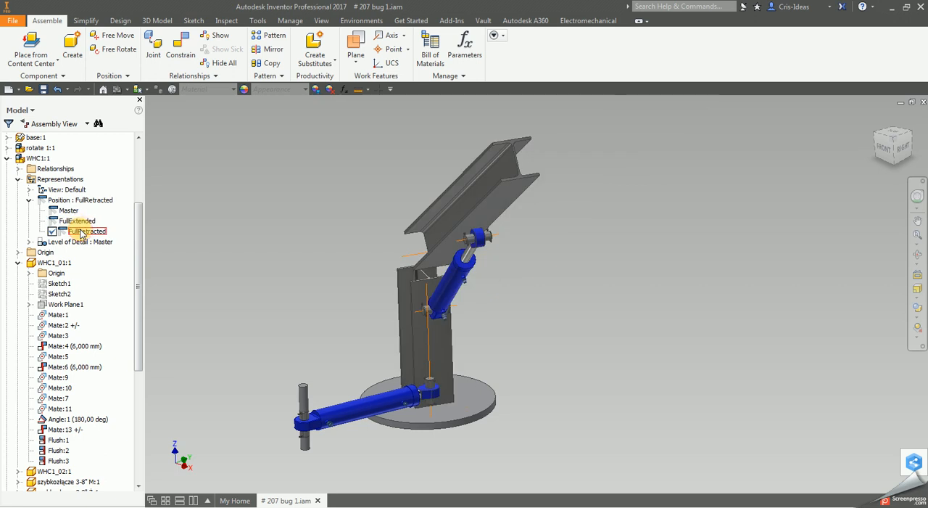
pyautogui.doubleClick(78, 221)
pyautogui.scroll(5, 320, 271)
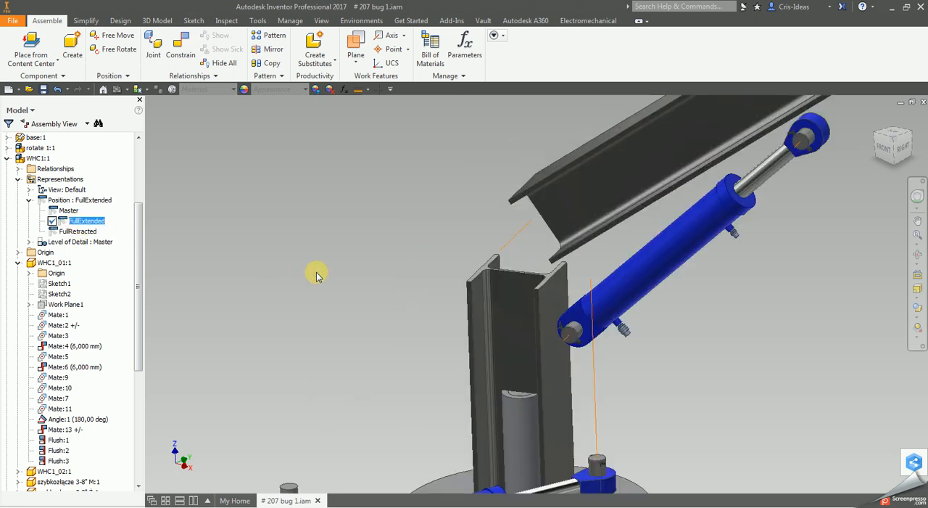
pyautogui.moveTo(338, 198); pyautogui.dragTo(342, 165, button='middle')
pyautogui.scroll(-3, 674, 274)
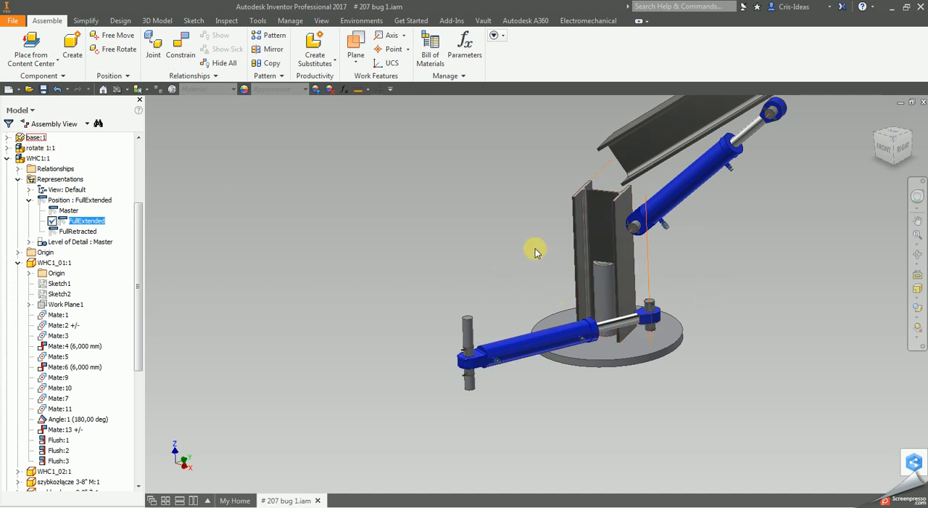
# - Activate the Master position of WHC1:1 and make the subassembly Flexible
pyautogui.doubleClick(64, 210)
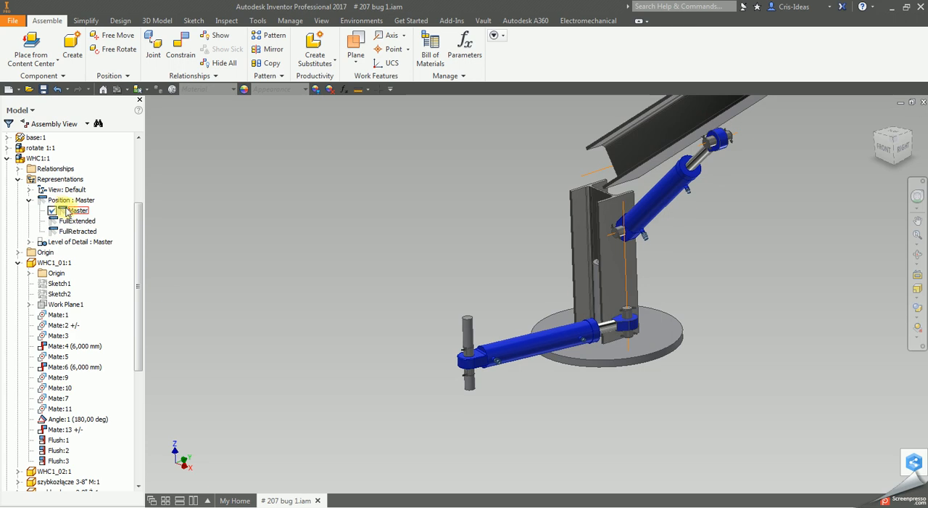
pyautogui.scroll(3, 685, 338)
pyautogui.rightClick(38, 158)
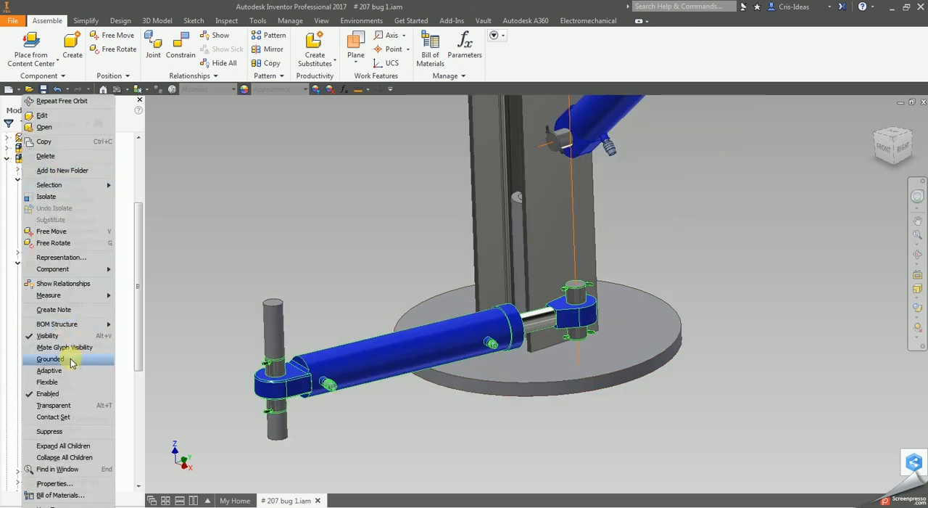
pyautogui.click(64, 381)
# - Test the flexible lower cylinder by pulling its piston rod end outward to rotate the crane column
pyautogui.scroll(-4, 580, 310)
pyautogui.moveTo(579, 310)
pyautogui.mouseDown()
pyautogui.moveTo(657, 289)
pyautogui.moveTo(594, 316)
pyautogui.moveTo(655, 286)
pyautogui.moveTo(601, 315)
pyautogui.moveTo(650, 298)
pyautogui.moveTo(678, 272)
pyautogui.moveTo(622, 300)
pyautogui.moveTo(677, 269)
pyautogui.moveTo(630, 288)
pyautogui.moveTo(682, 254)
pyautogui.moveTo(700, 284)
pyautogui.moveTo(733, 275)
pyautogui.moveTo(705, 287)
pyautogui.mouseUp()
pyautogui.scroll(3, 625, 280)
pyautogui.click(671, 298)
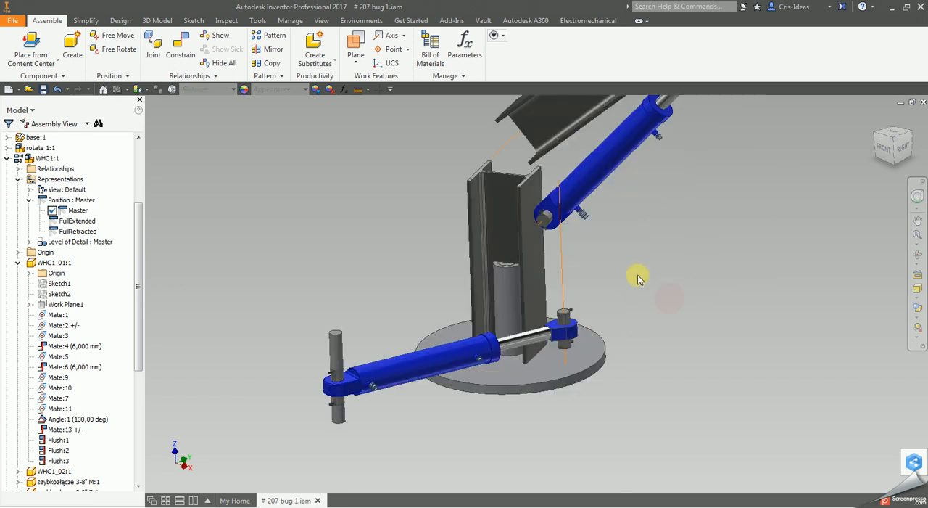
pyautogui.click(535, 288)
pyautogui.scroll(-3, 658, 269)
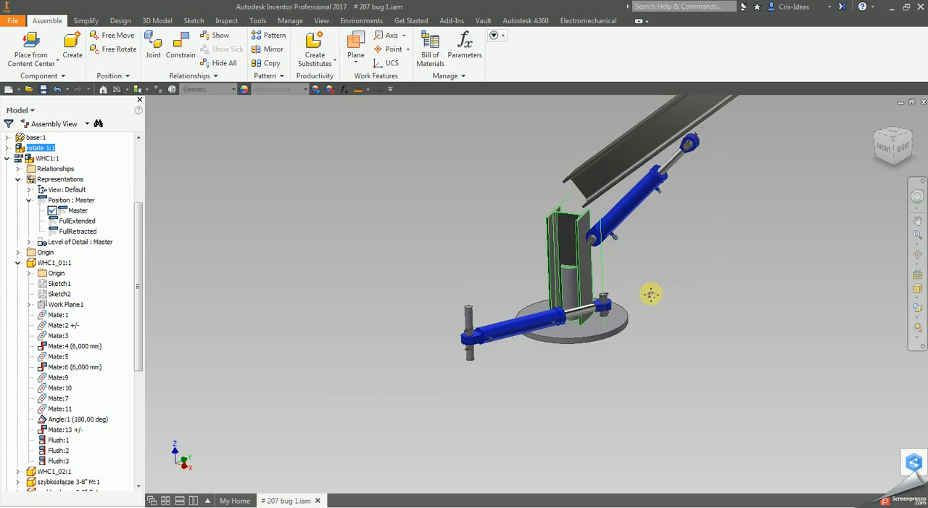
# - Open the rotate 2:1 subassembly with the boom and upper cylinder in its own window
pyautogui.click(573, 233)
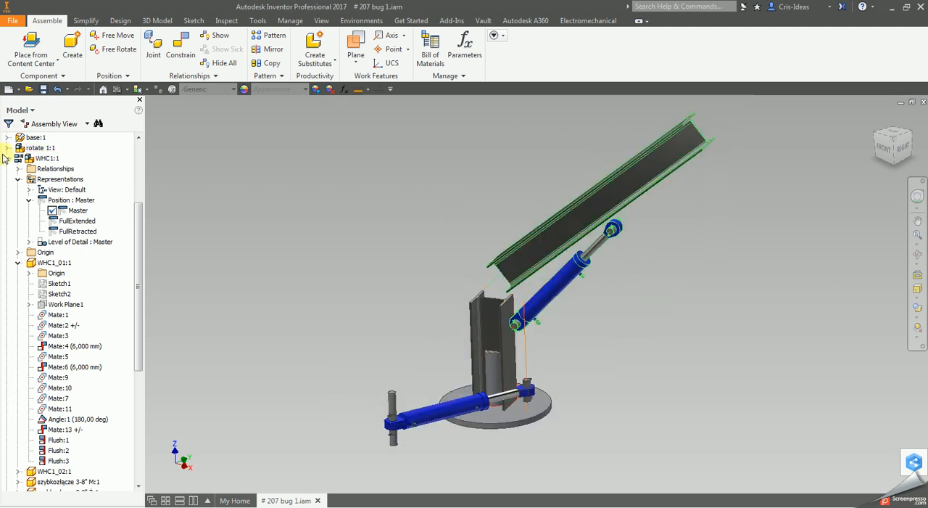
pyautogui.rightClick(634, 203)
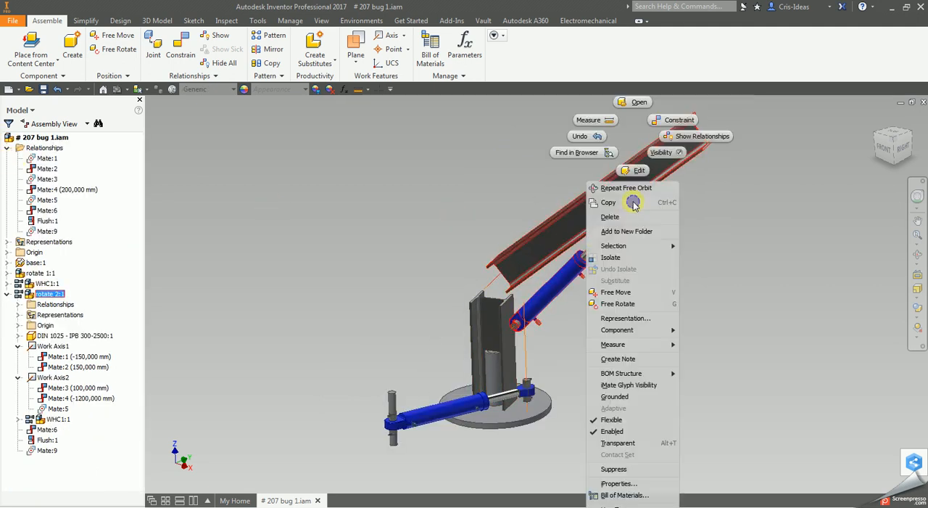
pyautogui.click(636, 102)
pyautogui.scroll(-5, 638, 267)
pyautogui.scroll(3, 483, 256)
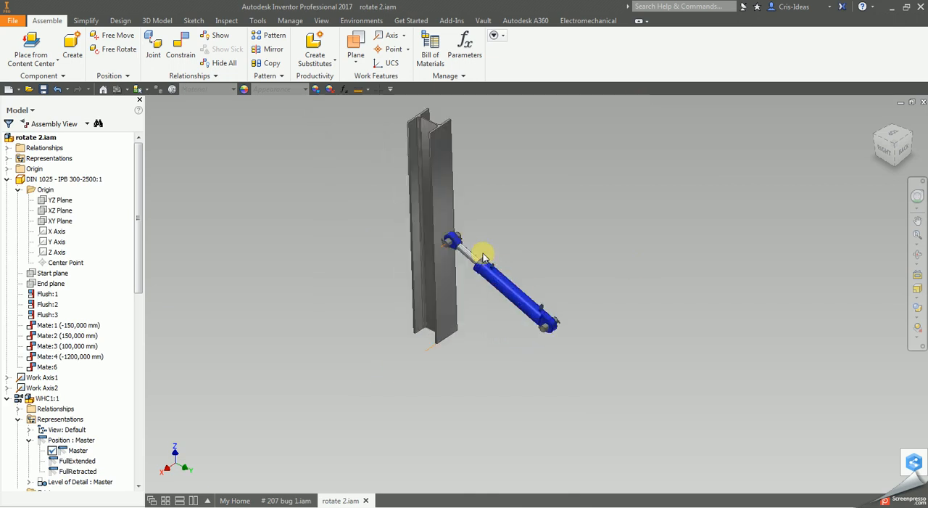
# - Swing the cylinder in rotate 2.iam toward the beam and back out slightly to test its rotation
pyautogui.moveTo(512, 293); pyautogui.dragTo(454, 327)
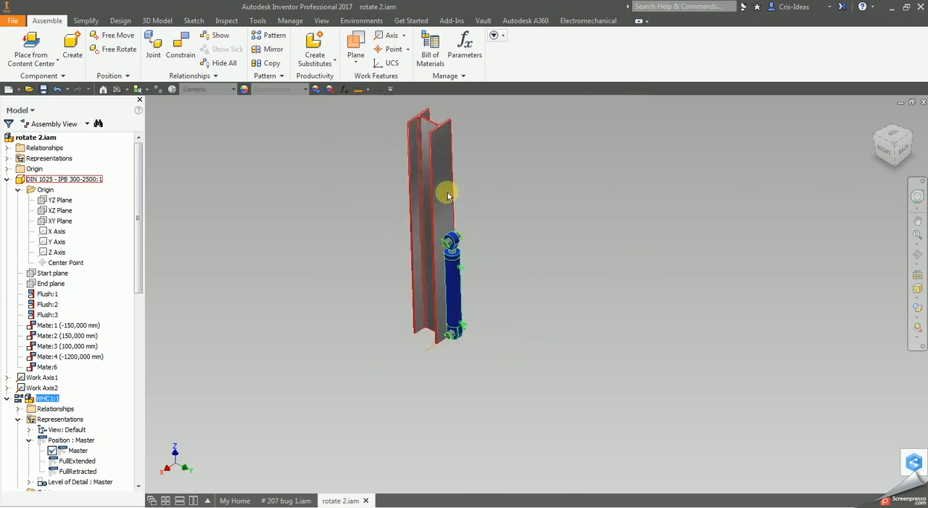
pyautogui.click(447, 196)
pyautogui.scroll(3, 481, 248)
pyautogui.scroll(-2, 439, 164)
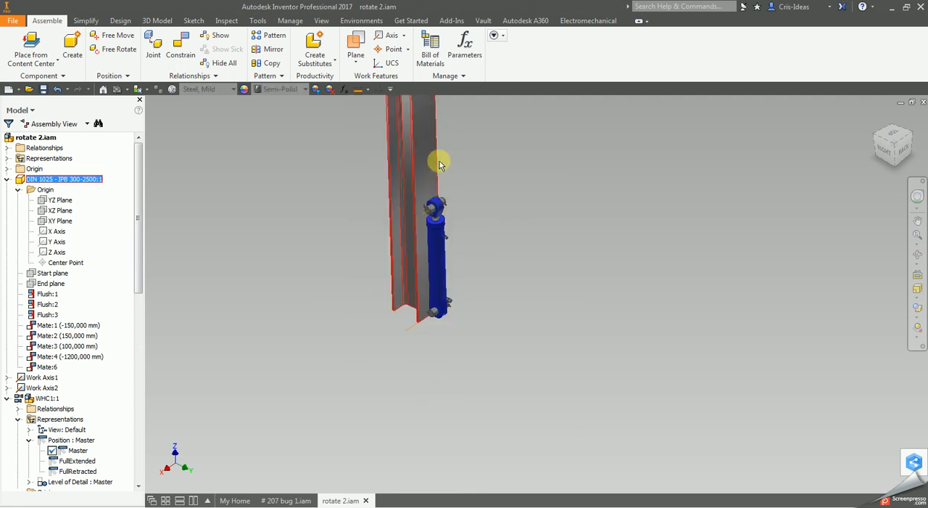
pyautogui.scroll(-2, 437, 210)
pyautogui.click(451, 347)
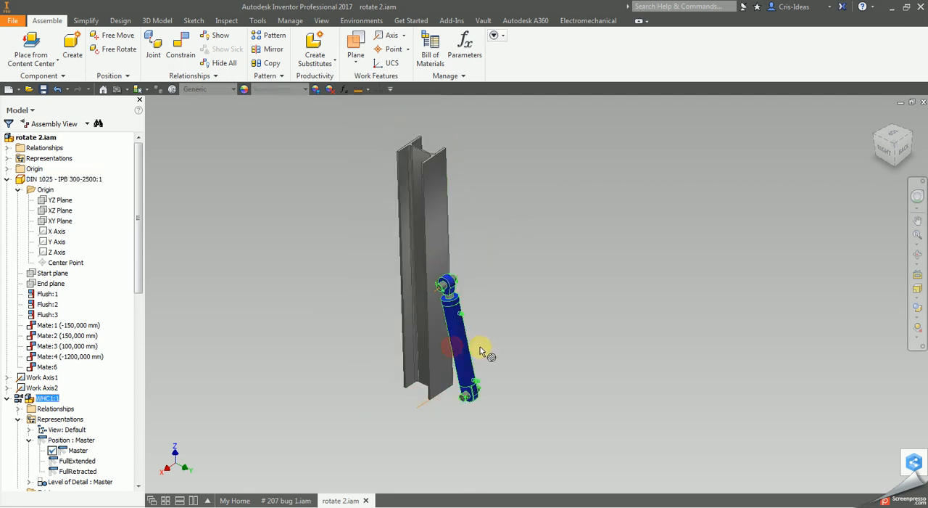
# - Pull the cylinder body to extend the piston rod, and swing the cylinder away from and back toward the beam
pyautogui.scroll(5, 326, 449)
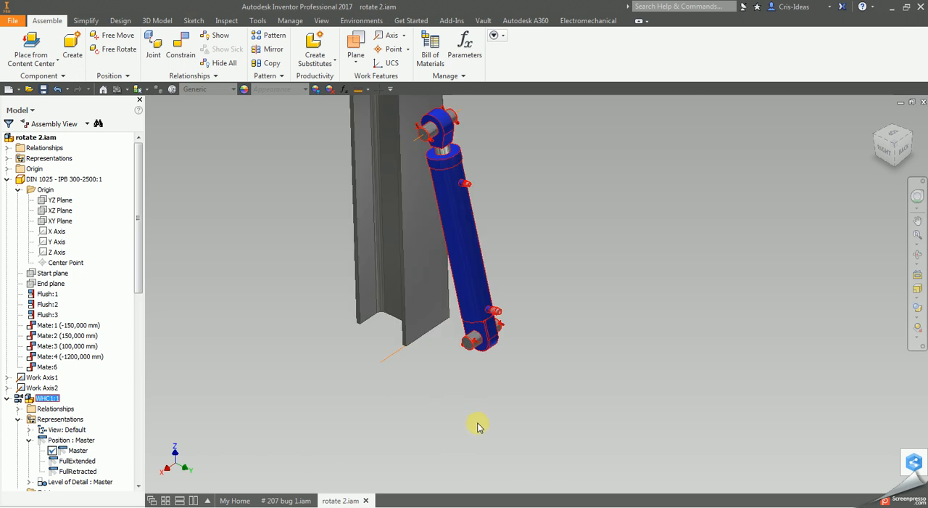
pyautogui.click(500, 320)
pyautogui.moveTo(499, 281); pyautogui.dragTo(543, 338)
pyautogui.scroll(-3, 545, 325)
pyautogui.click(575, 266)
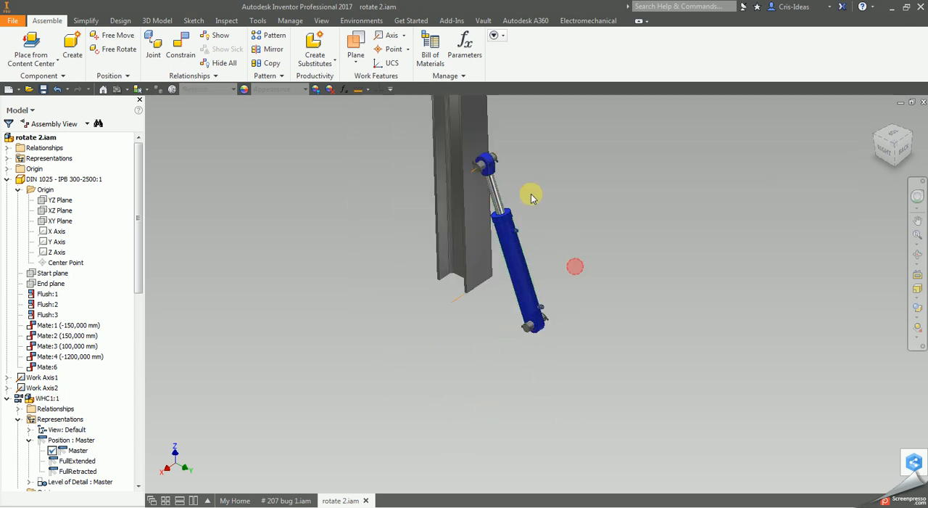
pyautogui.scroll(3, 526, 203)
pyautogui.moveTo(500, 290); pyautogui.dragTo(529, 315)
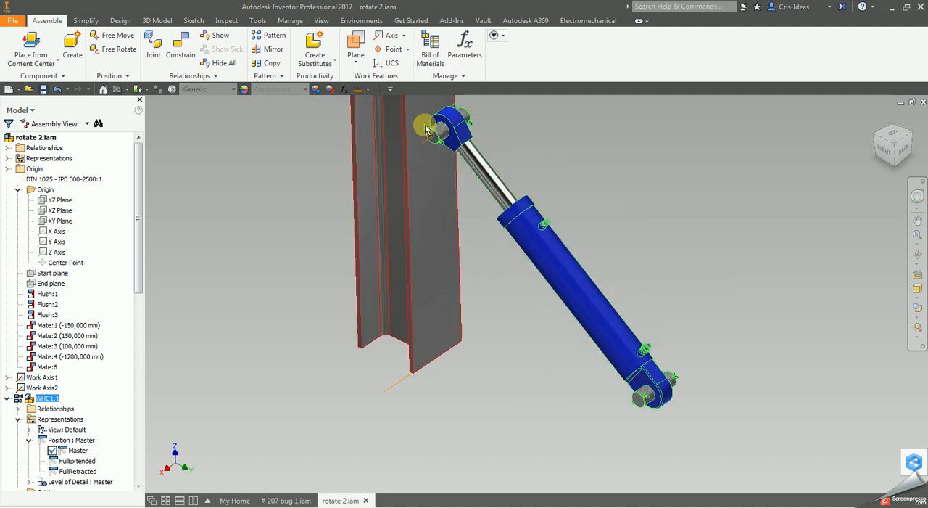
pyautogui.scroll(-2, 605, 341)
pyautogui.moveTo(612, 362); pyautogui.dragTo(429, 292)
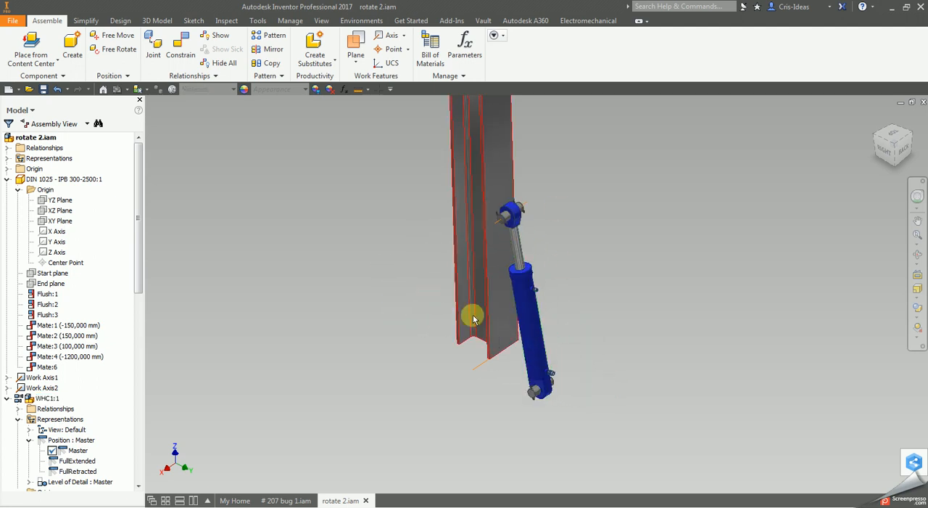
# - Collapse the component nodes of rotate 2.iam and examine its Representations for a position setting
pyautogui.click(7, 179)
pyautogui.click(8, 210)
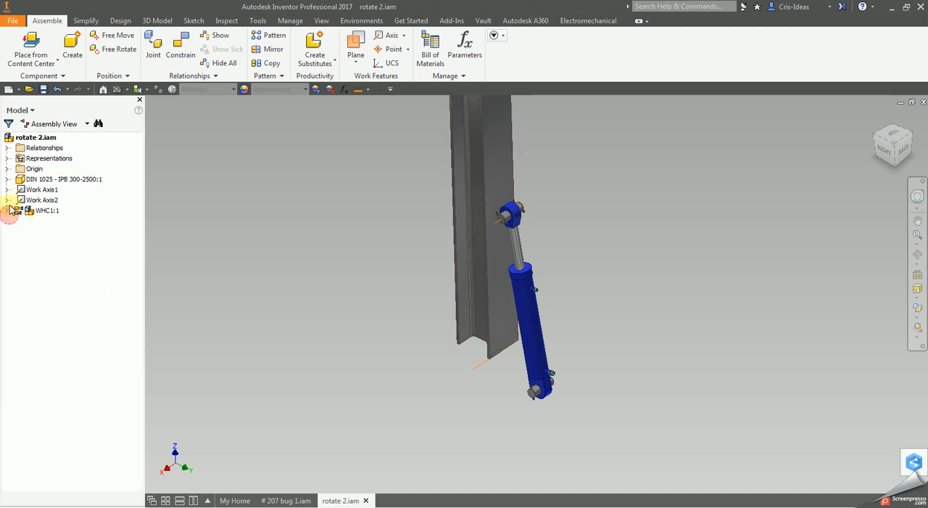
pyautogui.click(7, 159)
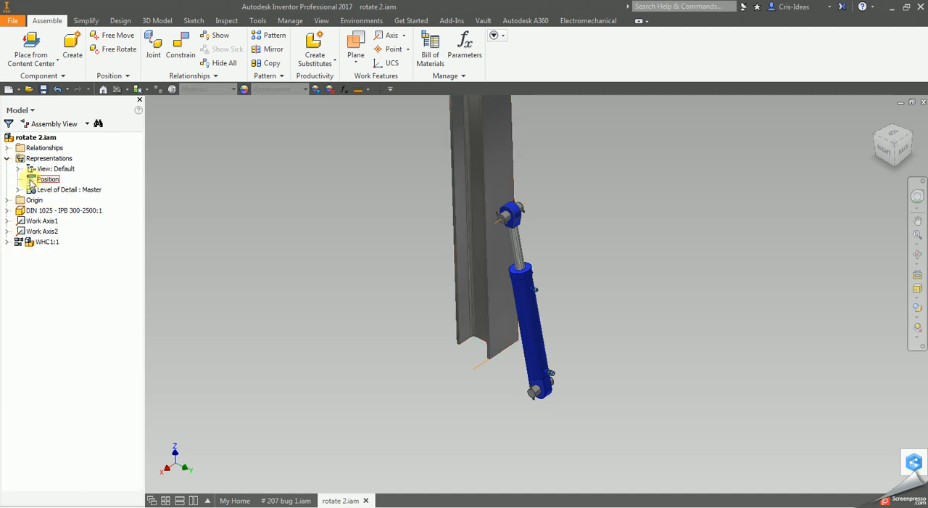
# - Close rotate 2.iam, saving it together with its dependent WHC1.iam
pyautogui.click(923, 103)
pyautogui.click(364, 289)
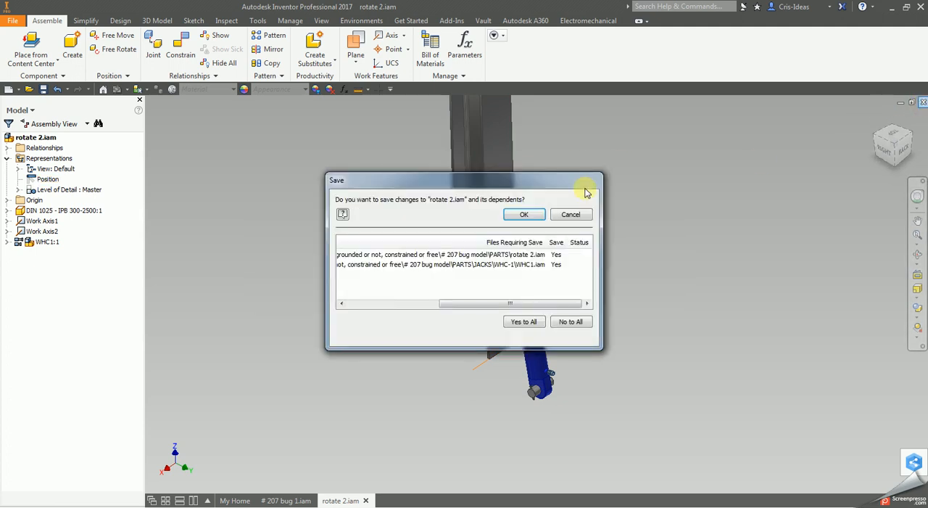
pyautogui.click(524, 215)
pyautogui.click(509, 292)
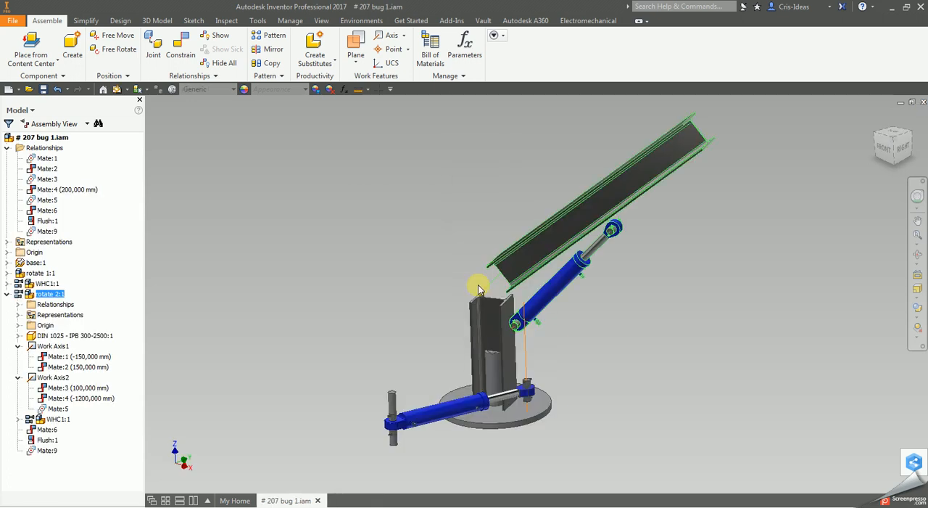
# - Collapse rotate 2:1 in the crane assembly and inspect the representations of the lower cylinder WHC1:1
pyautogui.scroll(-3, 561, 375)
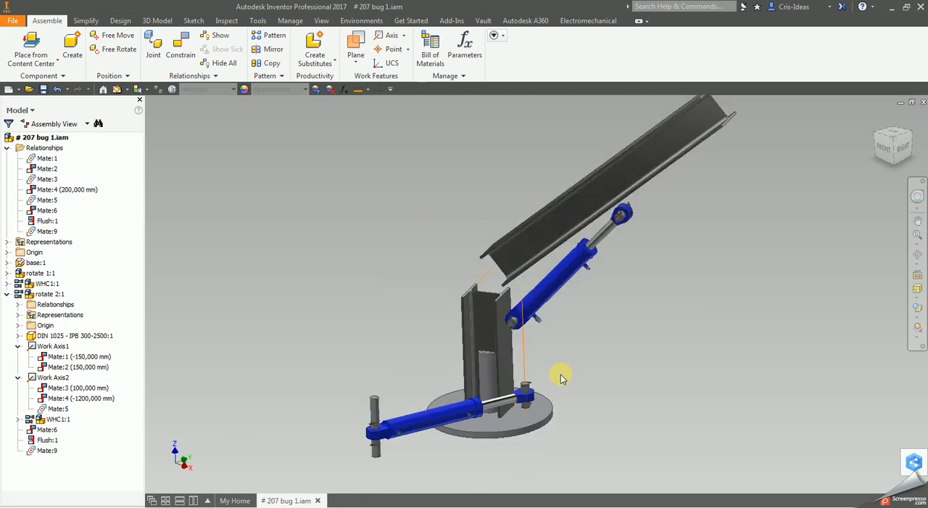
pyautogui.moveTo(584, 376); pyautogui.dragTo(536, 371, button='middle')
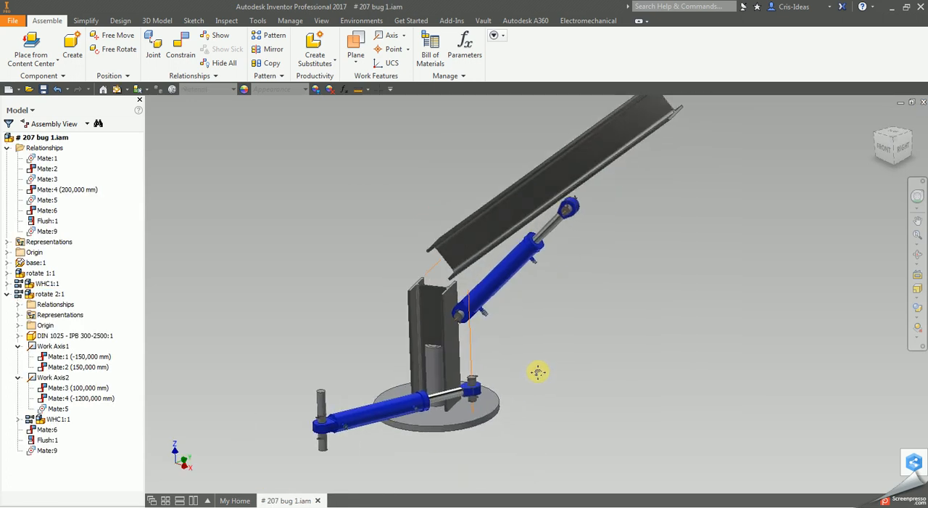
pyautogui.click(6, 293)
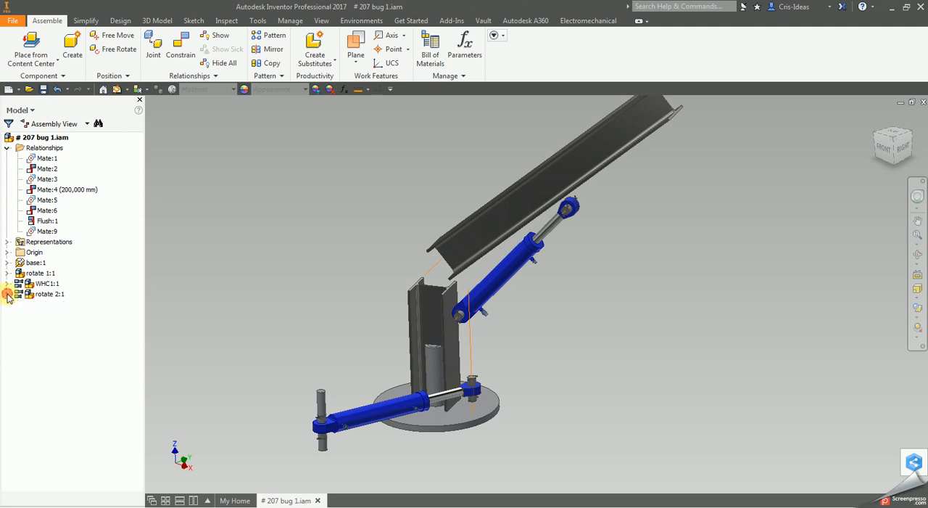
pyautogui.click(470, 394)
pyautogui.click(7, 283)
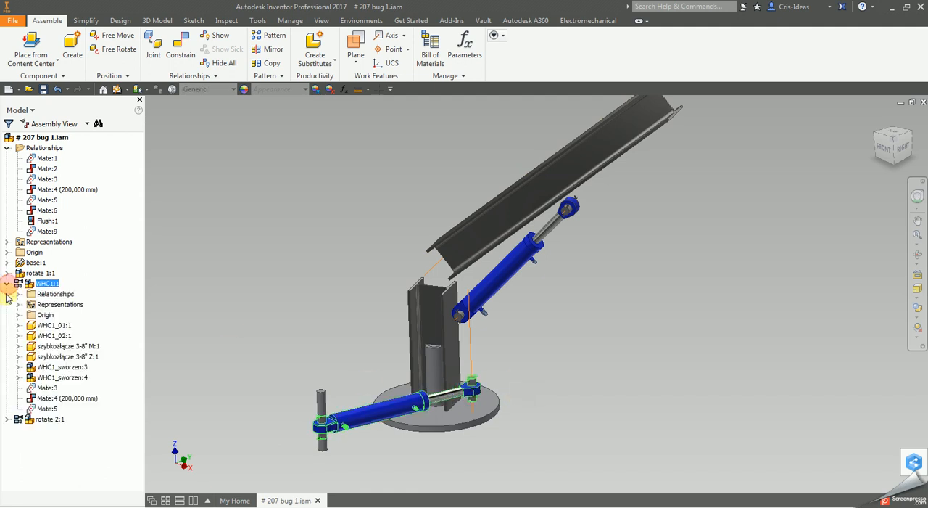
pyautogui.click(18, 304)
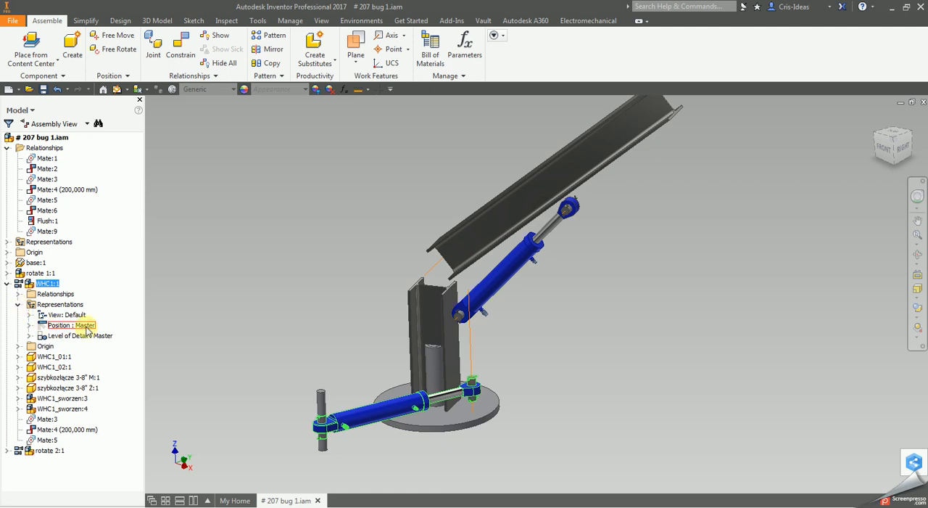
# - Test the movement of the lower cylinder's piston rod with the flexible WHC1:1 in its Master position
pyautogui.click(573, 386)
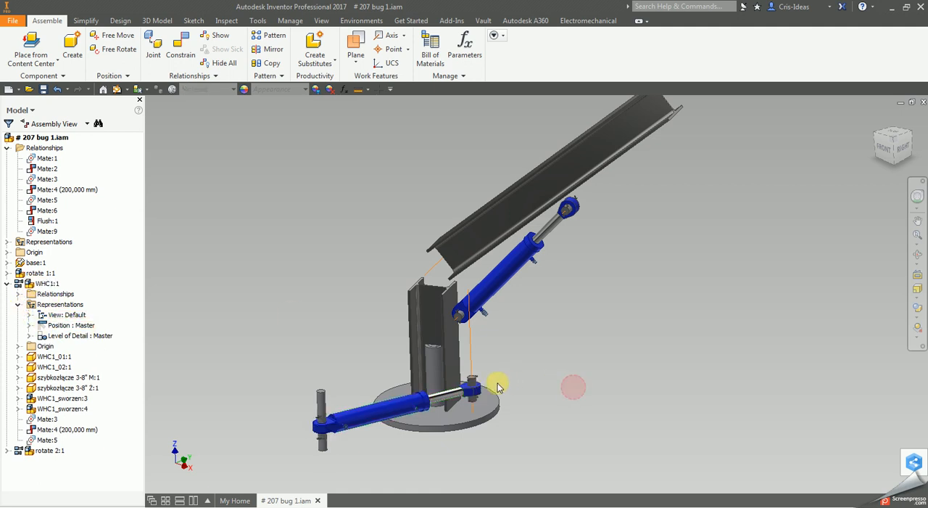
pyautogui.moveTo(477, 389); pyautogui.dragTo(596, 349)
pyautogui.click(599, 341)
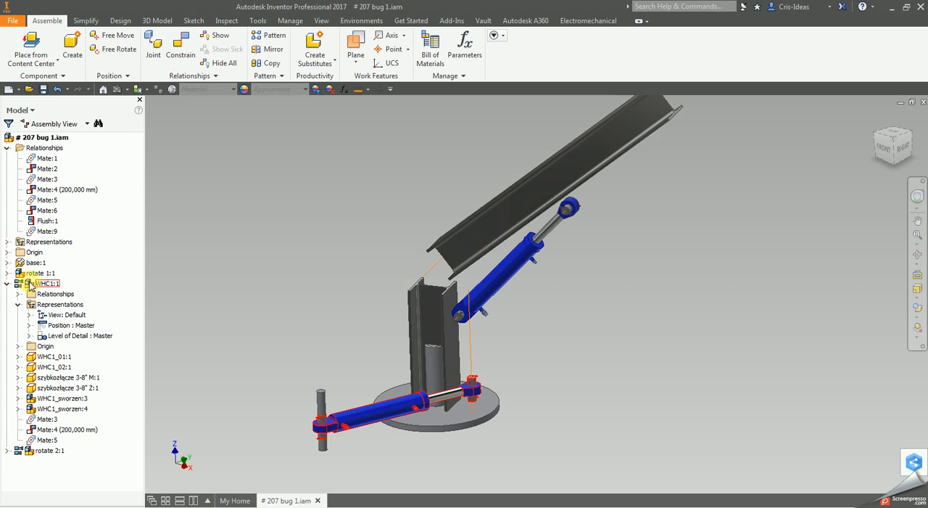
# - Activate the FullExtended and then the FullRetracted position on the flexible WHC1:1
pyautogui.click(29, 325)
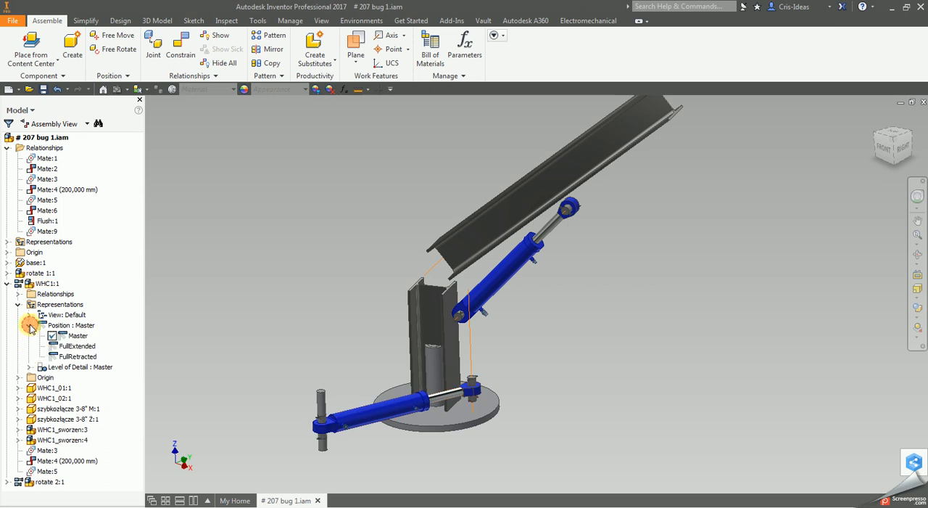
pyautogui.doubleClick(61, 349)
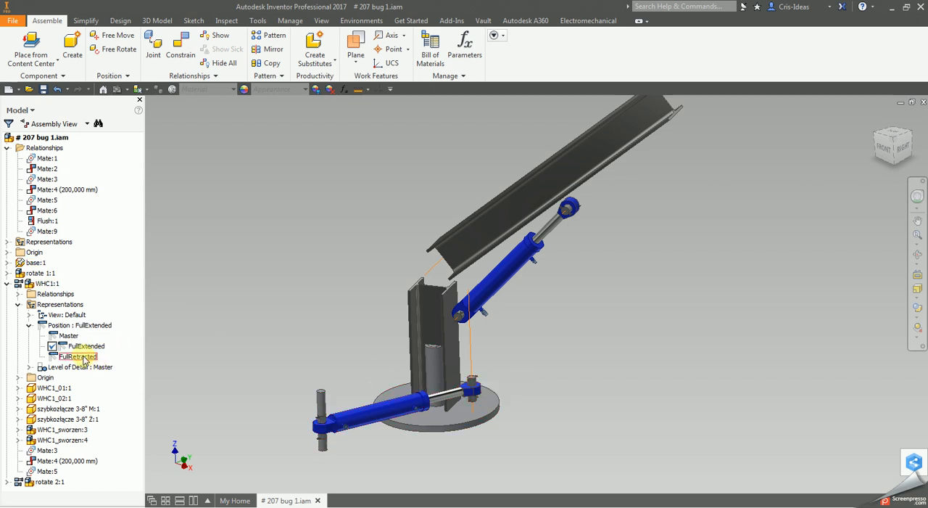
pyautogui.doubleClick(81, 356)
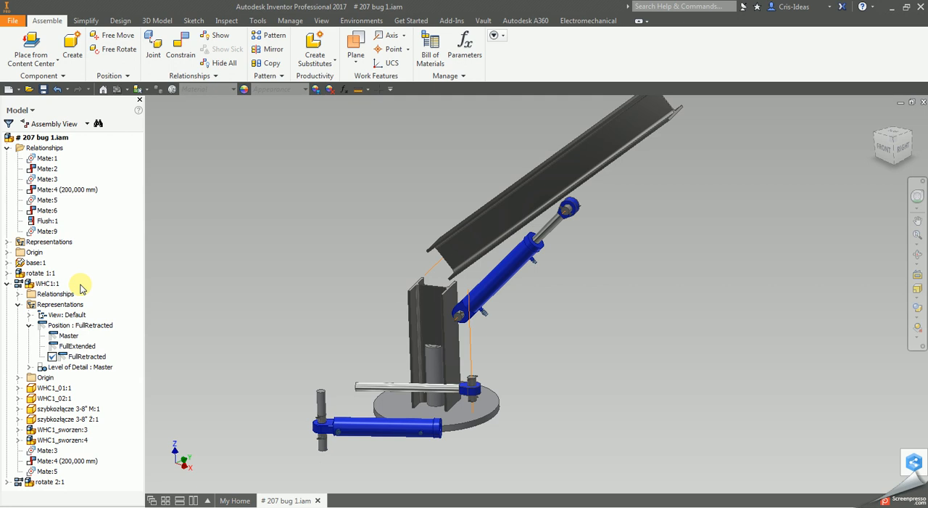
# - Turn off the Flexible option for WHC1:1 while keeping its FullRetracted position active
pyautogui.rightClick(51, 284)
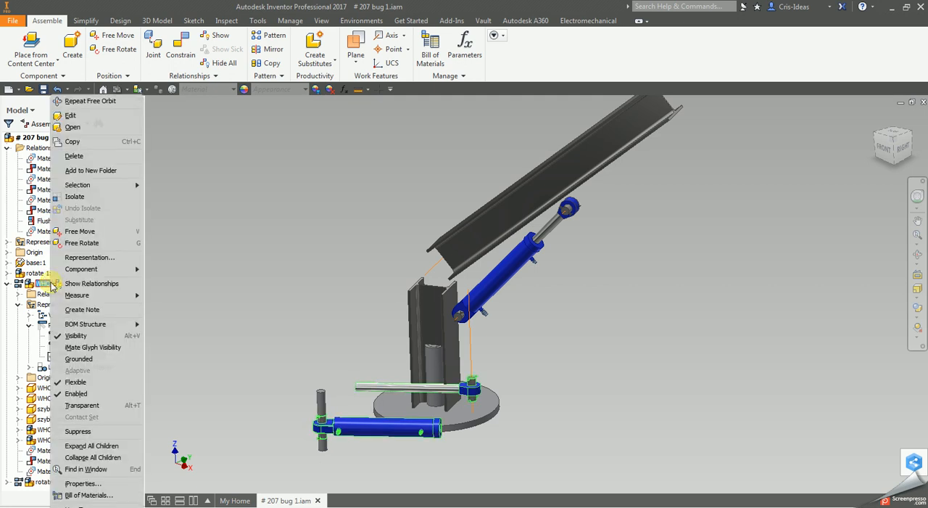
pyautogui.click(98, 382)
pyautogui.click(272, 346)
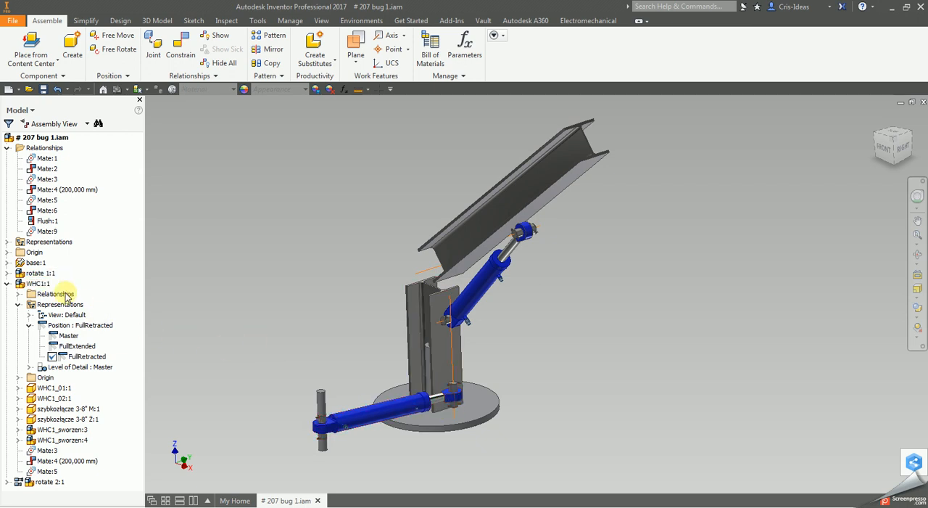
# - Toggle the Flexible option of WHC1:1 on and off again while its FullRetracted position is active
pyautogui.rightClick(40, 285)
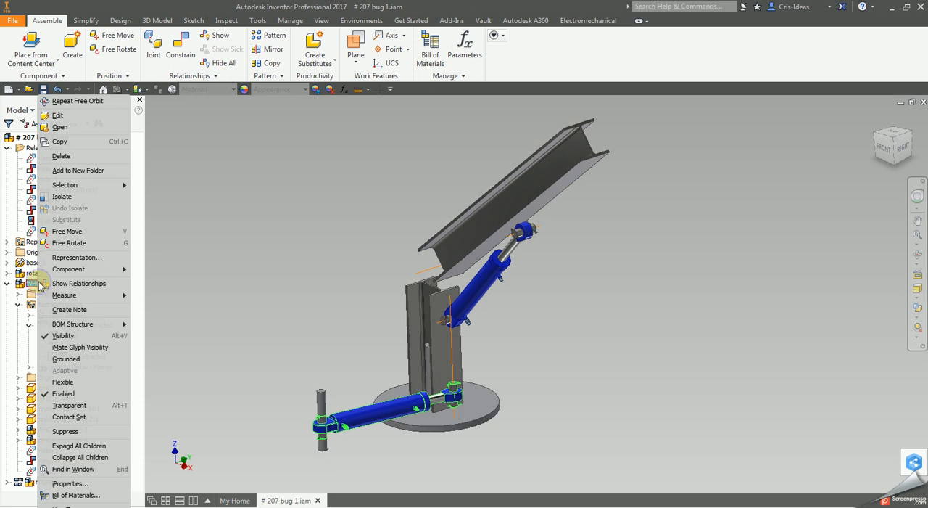
pyautogui.click(92, 383)
pyautogui.click(262, 373)
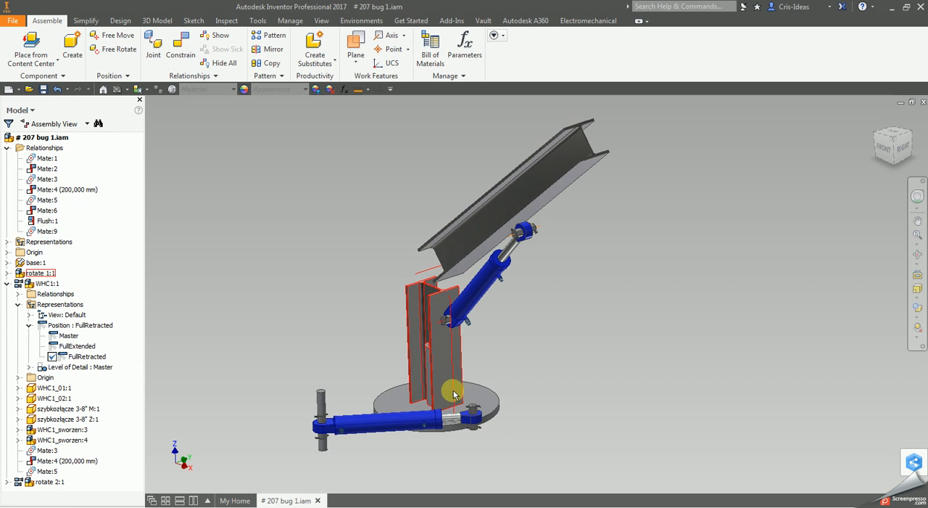
pyautogui.rightClick(43, 283)
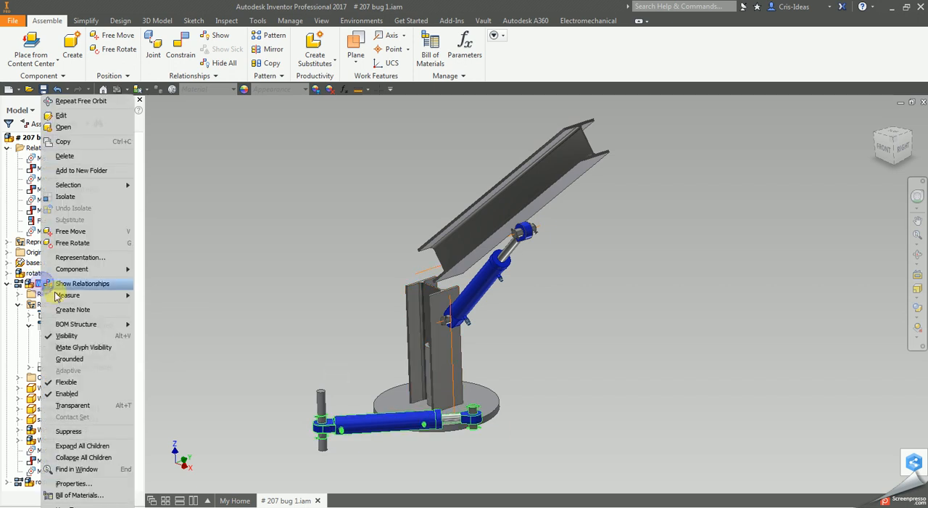
pyautogui.click(67, 381)
pyautogui.click(543, 400)
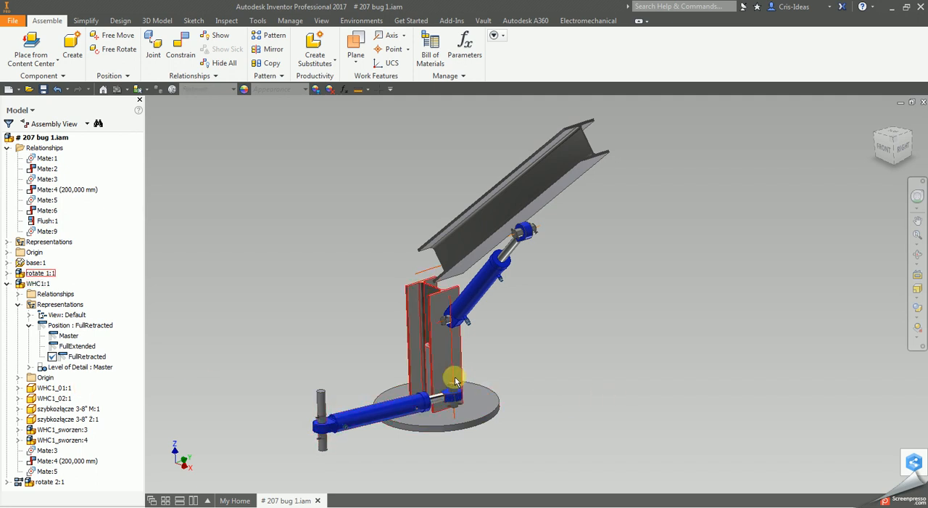
# - Activate the Master position of WHC1:1 and make the subassembly flexible
pyautogui.doubleClick(70, 337)
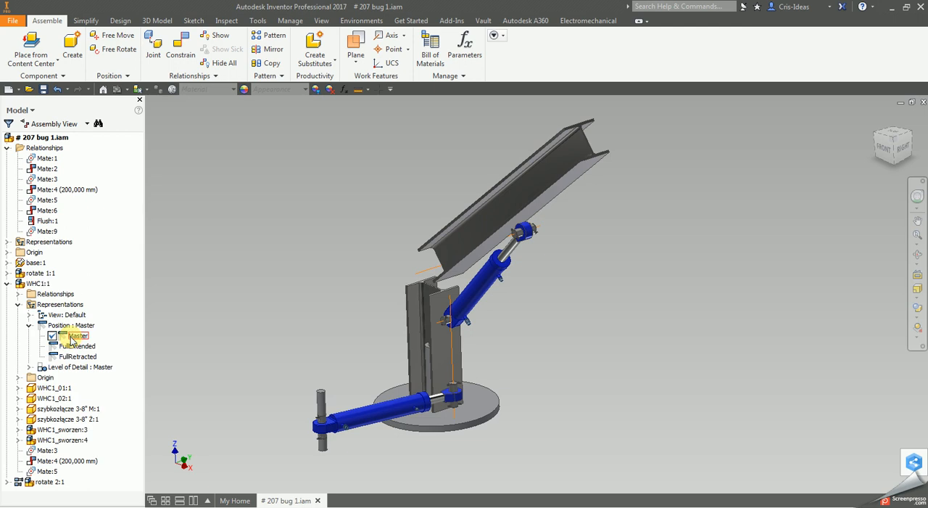
pyautogui.rightClick(39, 283)
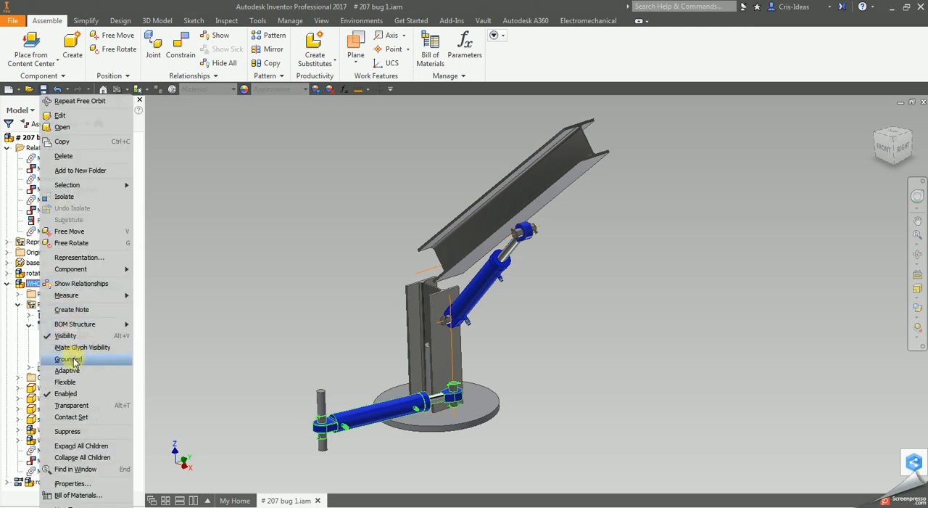
pyautogui.click(71, 382)
pyautogui.click(620, 396)
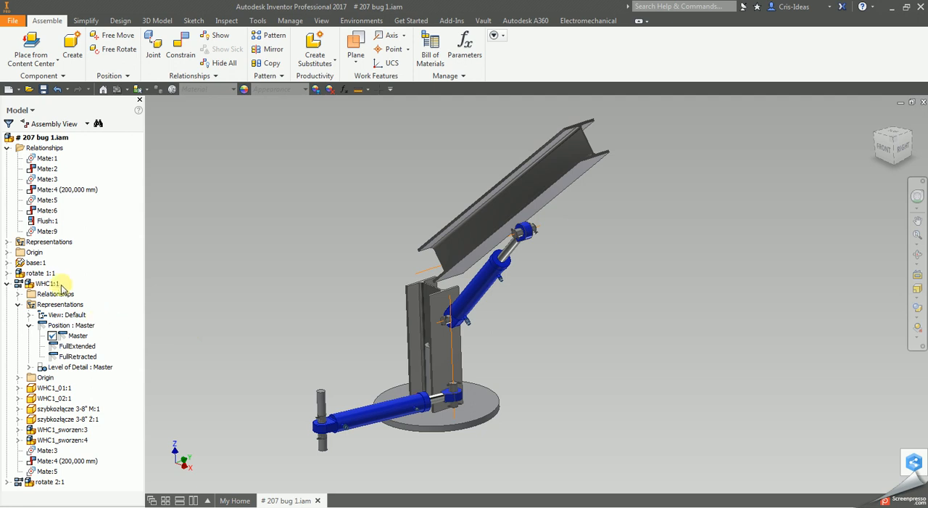
# - Switch the flexible WHC1:1 to FullRetracted and back to Master, and swing the crane column to test its motion
pyautogui.doubleClick(72, 357)
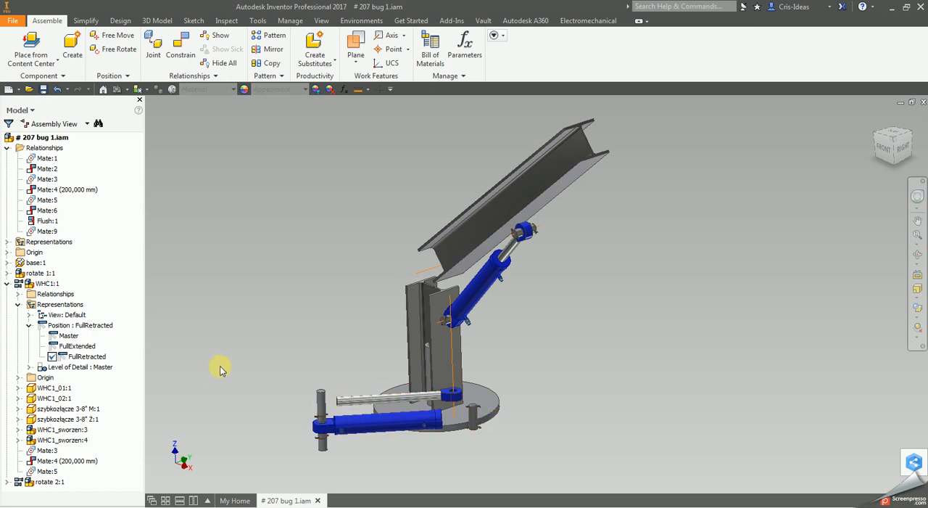
pyautogui.doubleClick(63, 336)
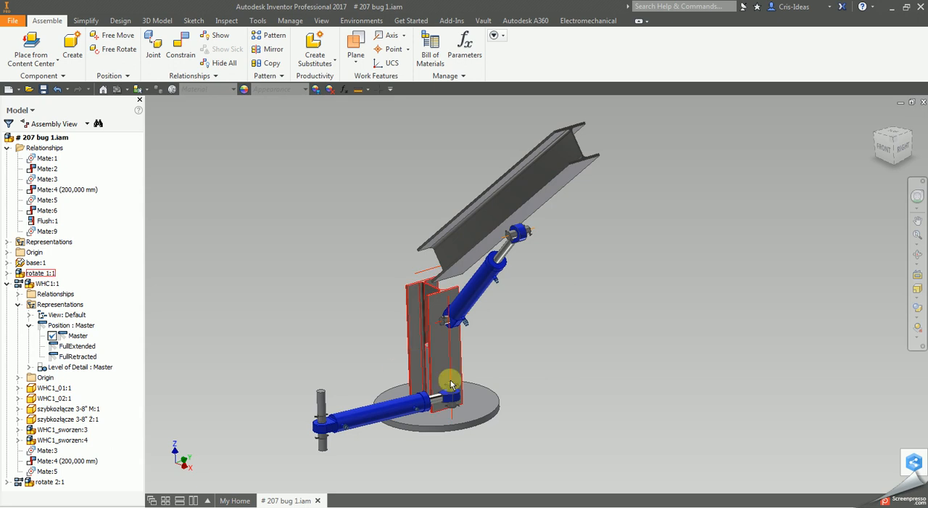
pyautogui.moveTo(519, 379); pyautogui.dragTo(556, 414)
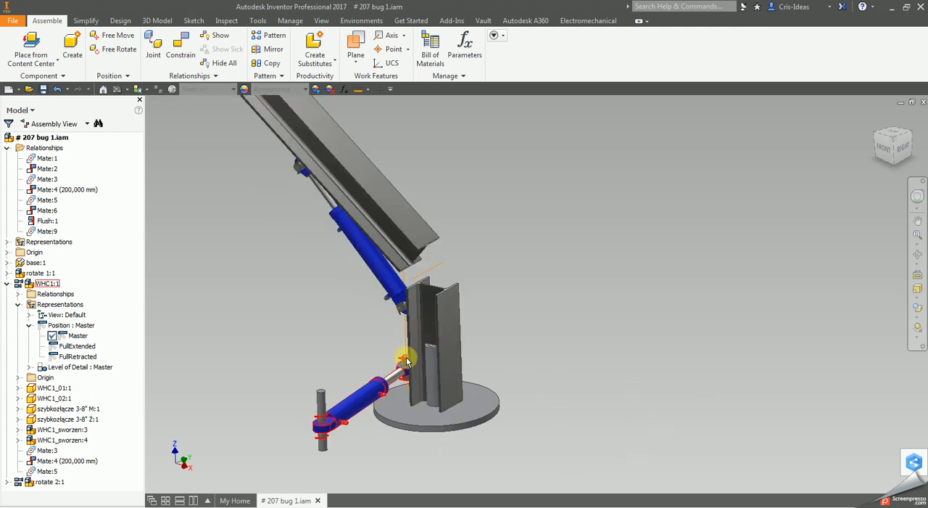
pyautogui.moveTo(410, 367); pyautogui.dragTo(604, 377)
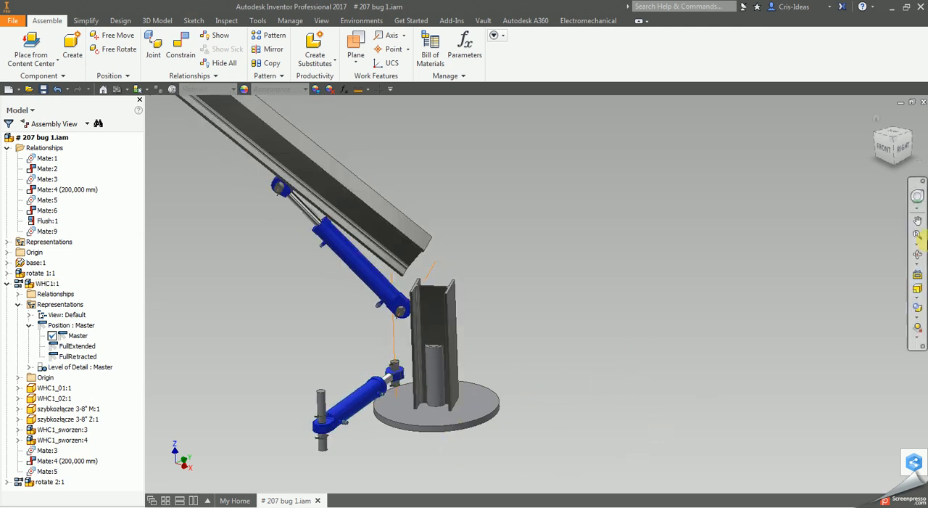
# - Test the piston-rod end of the lower cylinder by turning it with the column about the base
pyautogui.click(919, 251)
pyautogui.moveTo(503, 355); pyautogui.dragTo(614, 382)
pyautogui.rightClick(614, 382)
pyautogui.click(651, 422)
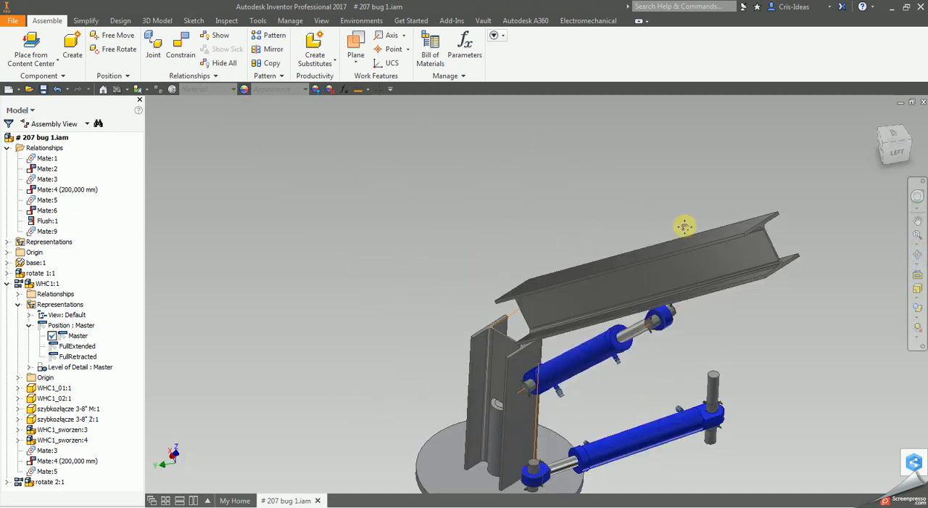
pyautogui.moveTo(568, 282); pyautogui.dragTo(521, 298)
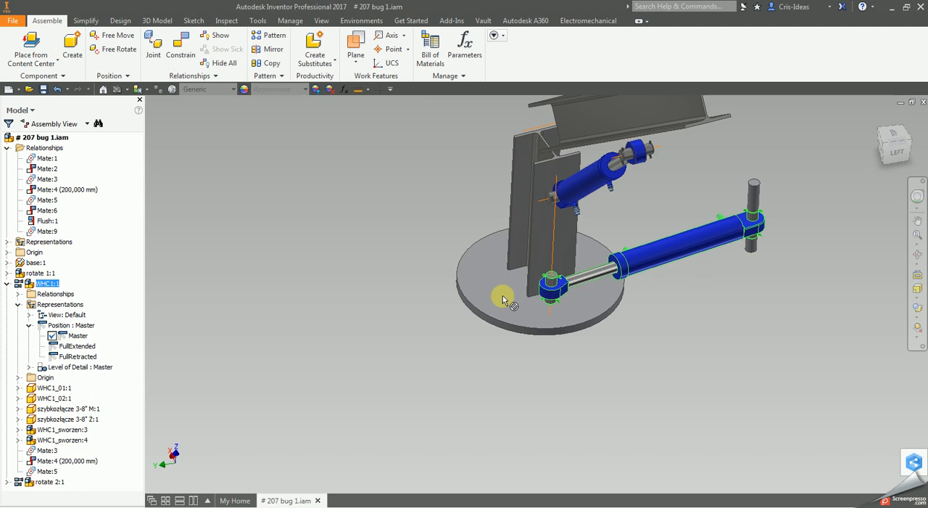
pyautogui.click(700, 377)
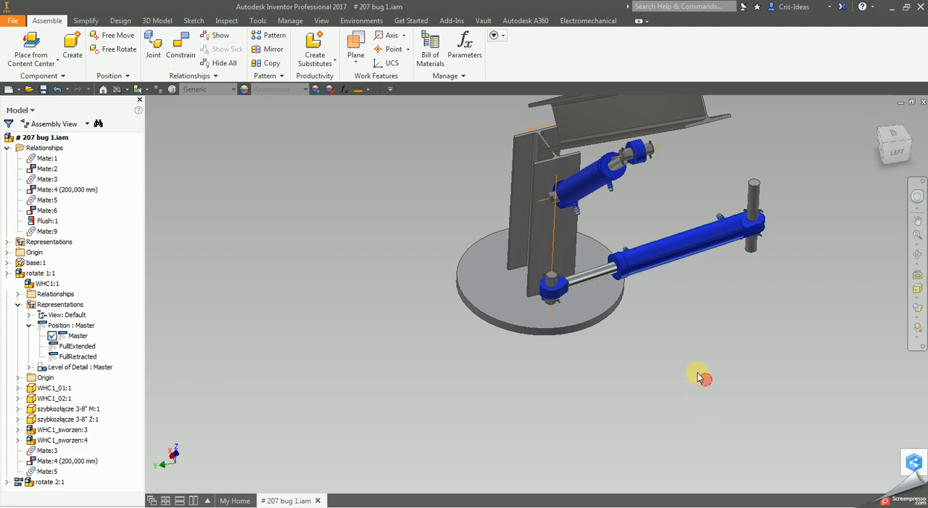
# - Mate the lower cylinder's free vertical pin axis to the column's vertical work axis at 1390 mm offset, with constraint preview disabled
pyautogui.click(8, 285)
pyautogui.scroll(3, 317, 295)
pyautogui.scroll(-3, 475, 242)
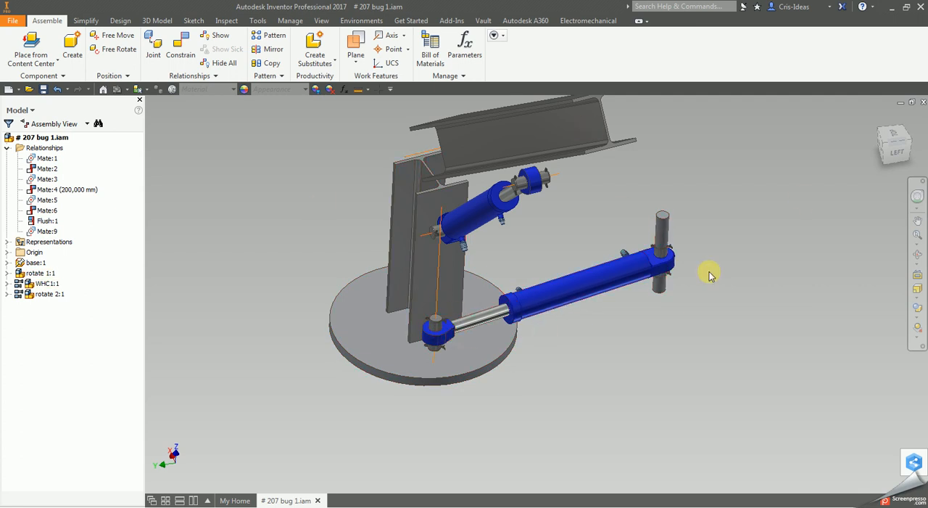
pyautogui.click(180, 45)
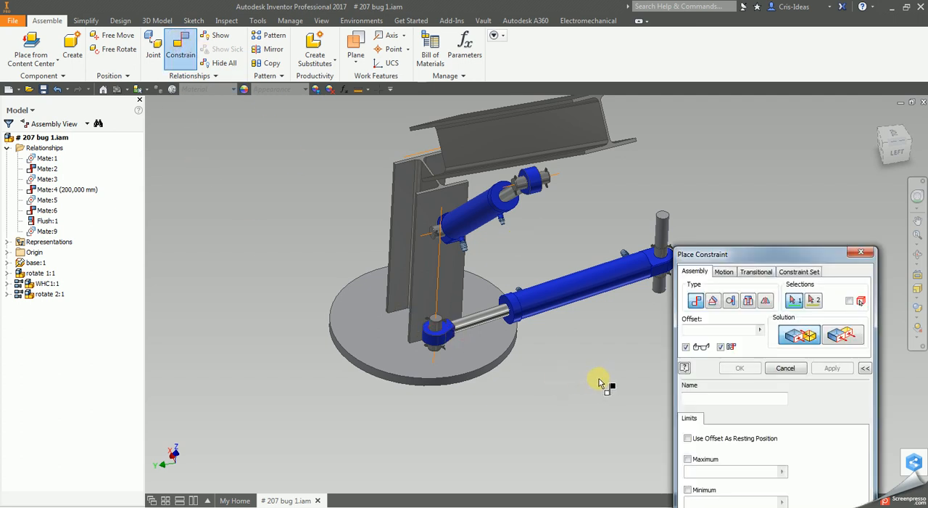
pyautogui.click(686, 348)
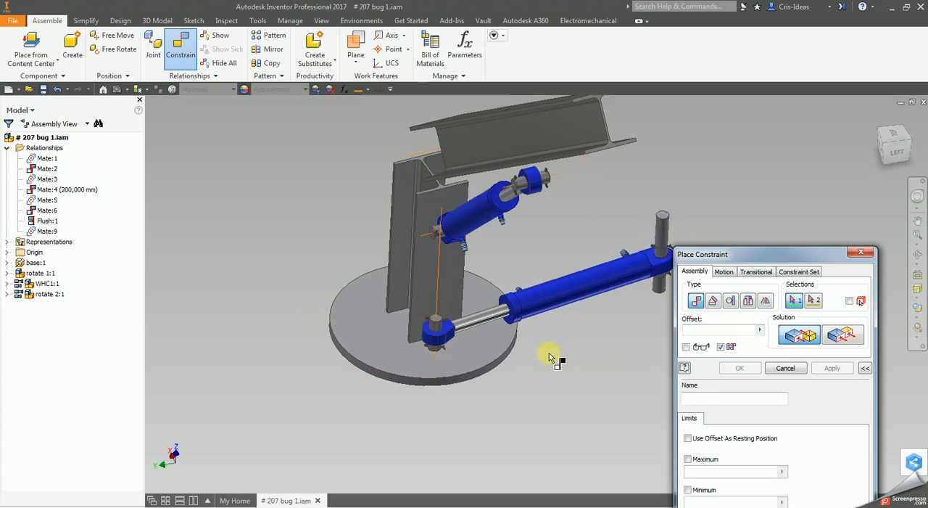
pyautogui.click(664, 235)
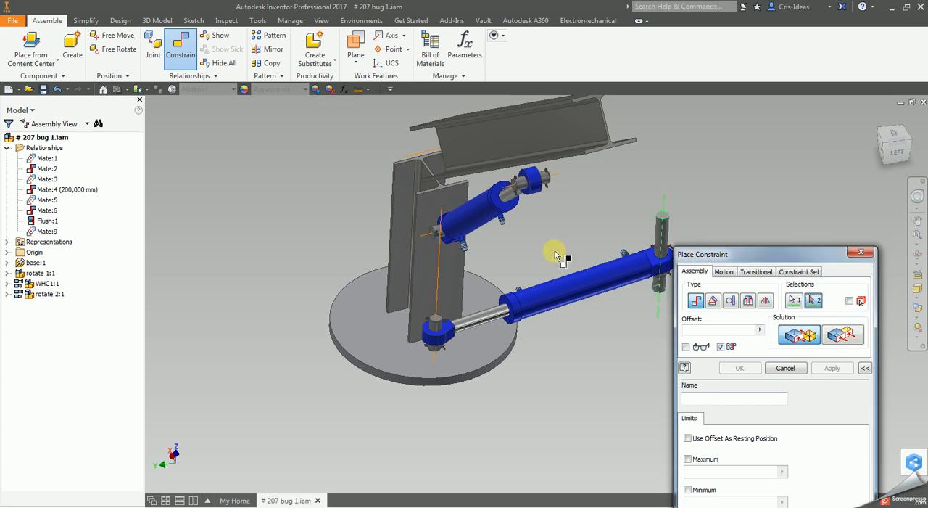
pyautogui.click(434, 288)
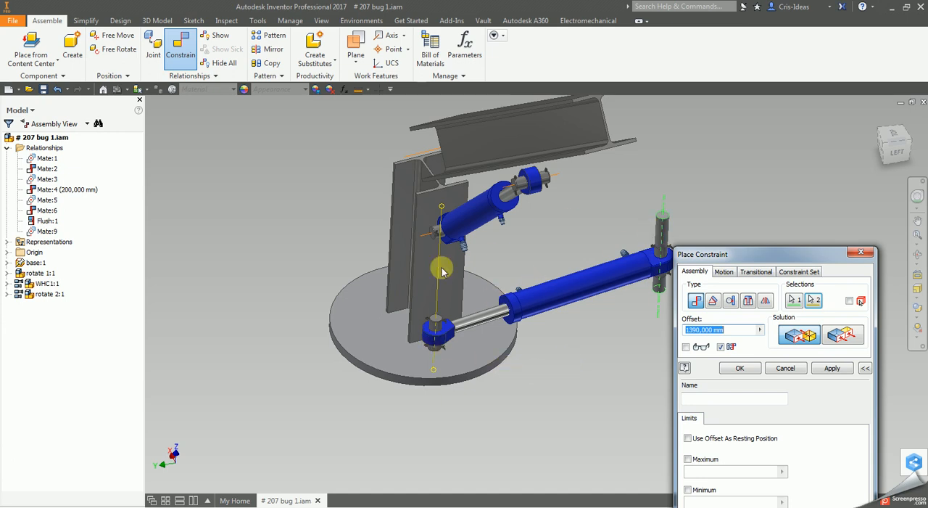
pyautogui.click(740, 368)
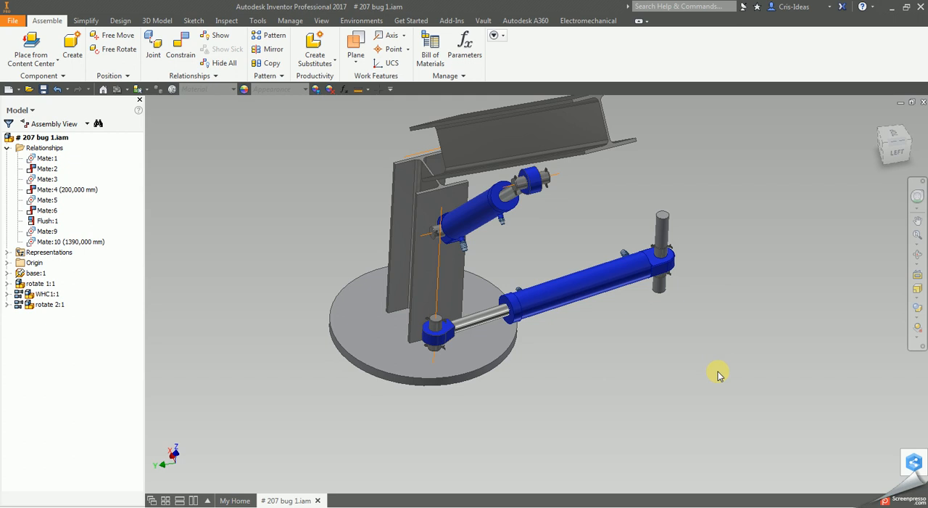
# - Delete the 1390 mm mate constraint, Mate:10, from the assembly relationships
pyautogui.click(912, 256)
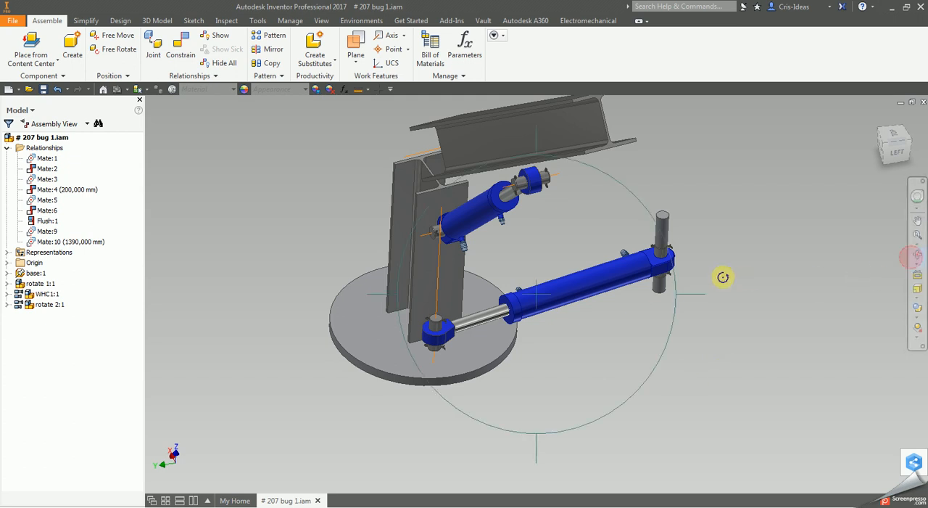
pyautogui.scroll(-3, 694, 282)
pyautogui.moveTo(641, 280); pyautogui.dragTo(671, 368)
pyautogui.click(682, 357)
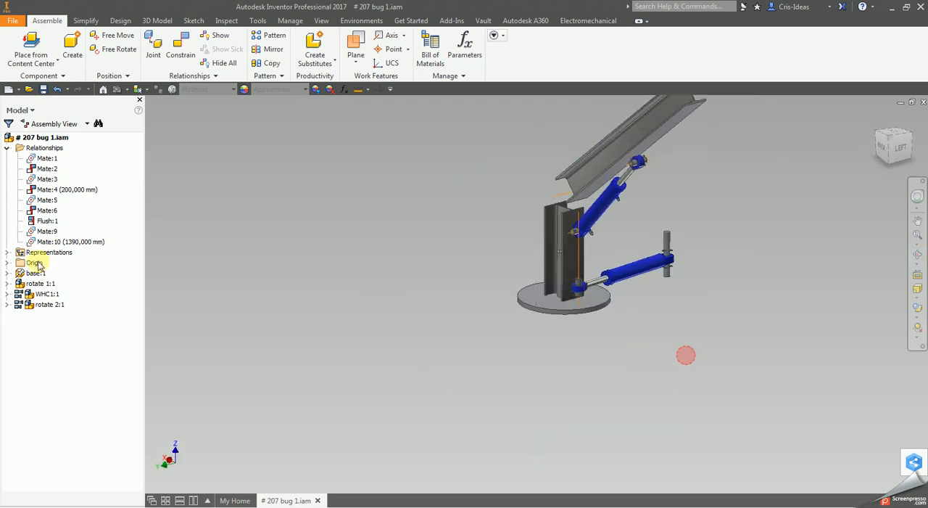
pyautogui.click(76, 242)
pyautogui.rightClick(76, 242)
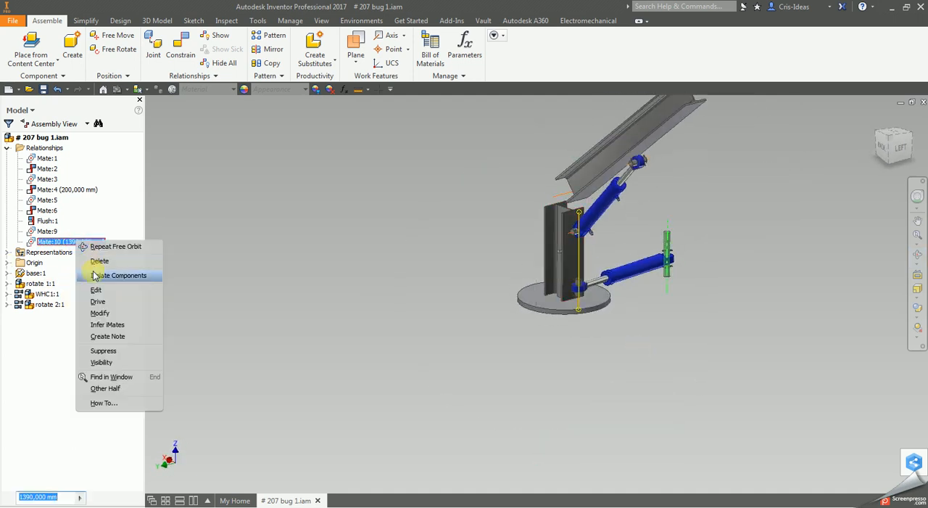
pyautogui.click(99, 264)
# - Lower the beam of rotate 2:1 below horizontal and try turning the column at the lower cylinder's rod end
pyautogui.moveTo(662, 130); pyautogui.dragTo(639, 270)
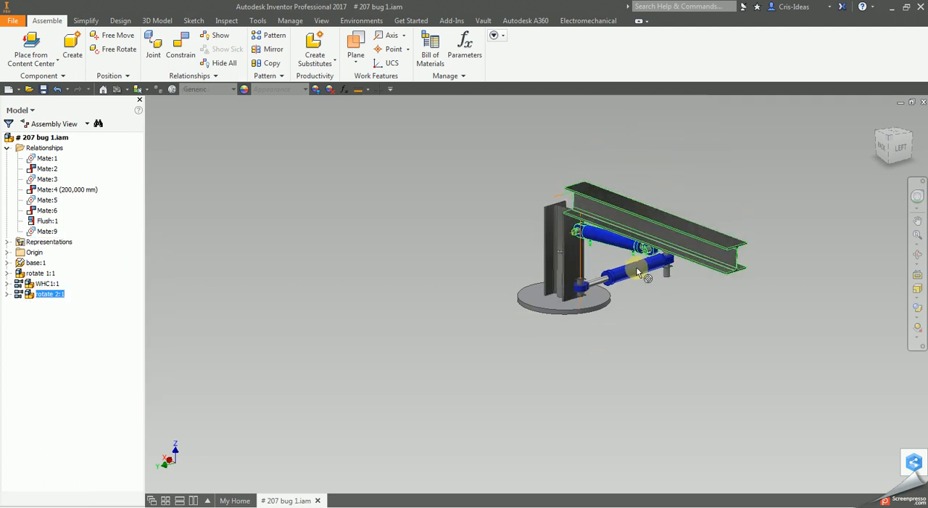
pyautogui.moveTo(578, 290); pyautogui.dragTo(541, 290)
pyautogui.click(647, 366)
# - Repeat the 1390 mm mate between the lower cylinder's pin axis and the column's work axis without preview, and undo it
pyautogui.click(180, 51)
pyautogui.scroll(2, 635, 304)
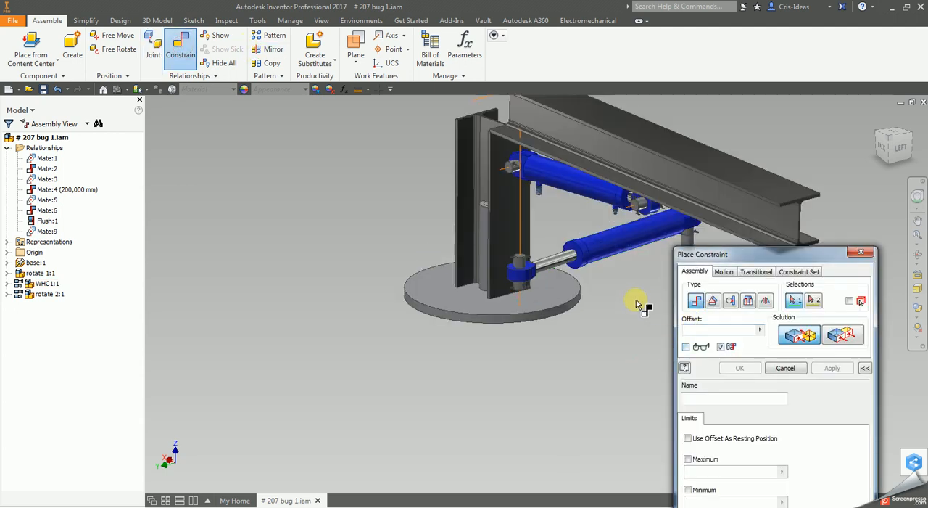
pyautogui.scroll(3, 500, 305)
pyautogui.click(528, 271)
pyautogui.click(360, 272)
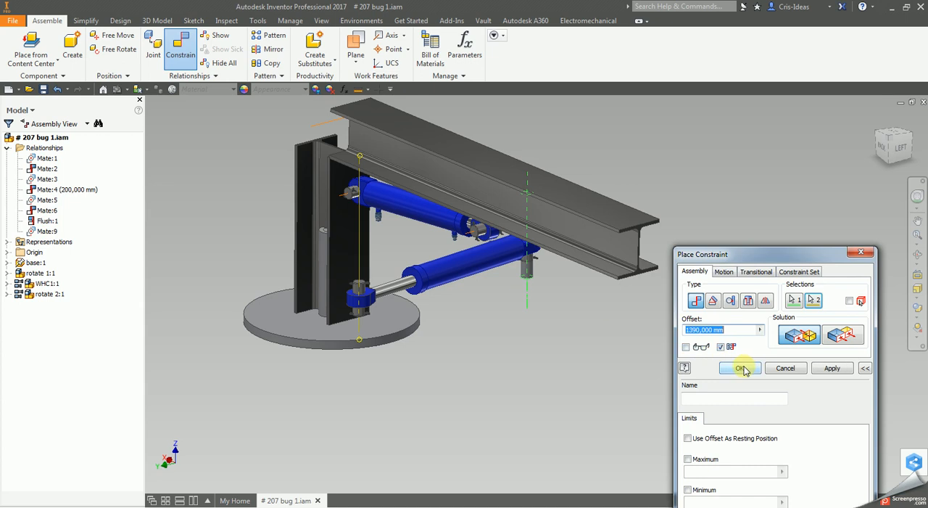
pyautogui.click(741, 367)
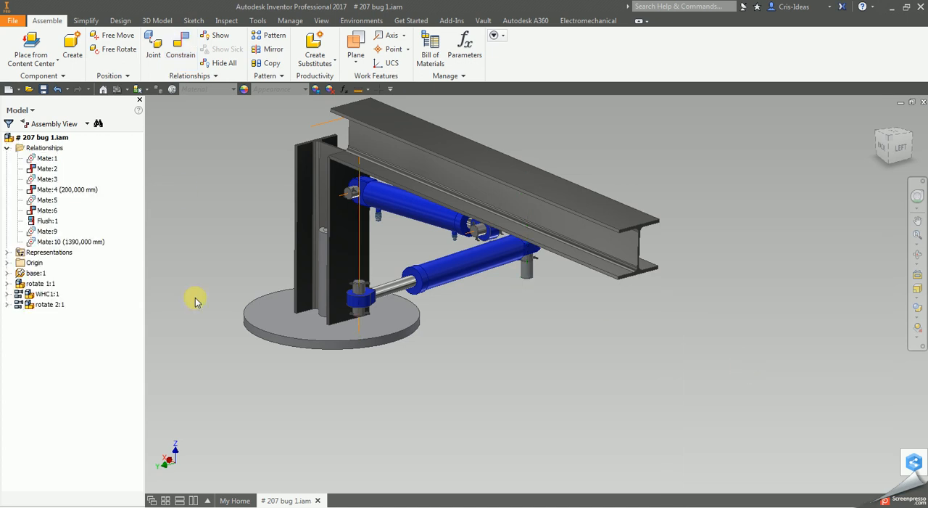
pyautogui.hotkey('ctrl', 'z')
# - Mate the same pin and work axes at 1390 mm offset with preview enabled, and accept the conflicting relationship
pyautogui.click(179, 49)
pyautogui.click(687, 347)
pyautogui.click(529, 267)
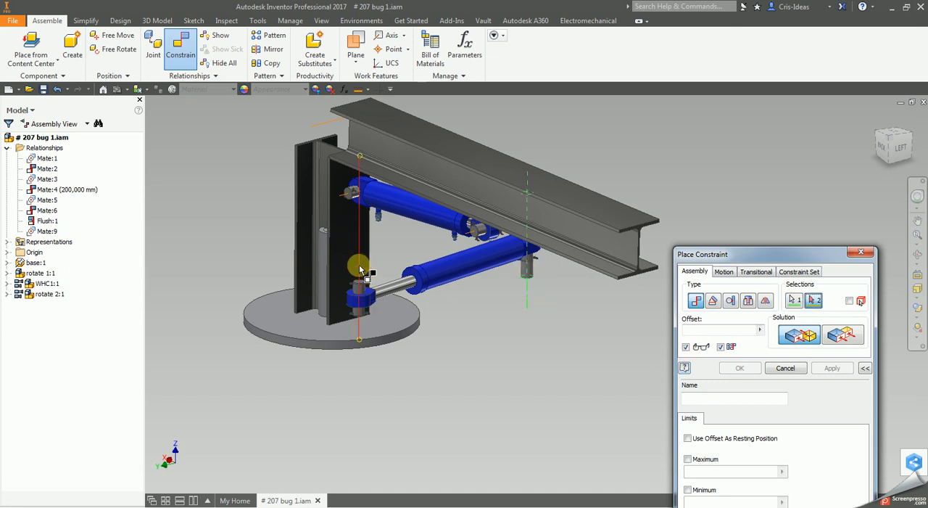
pyautogui.click(360, 269)
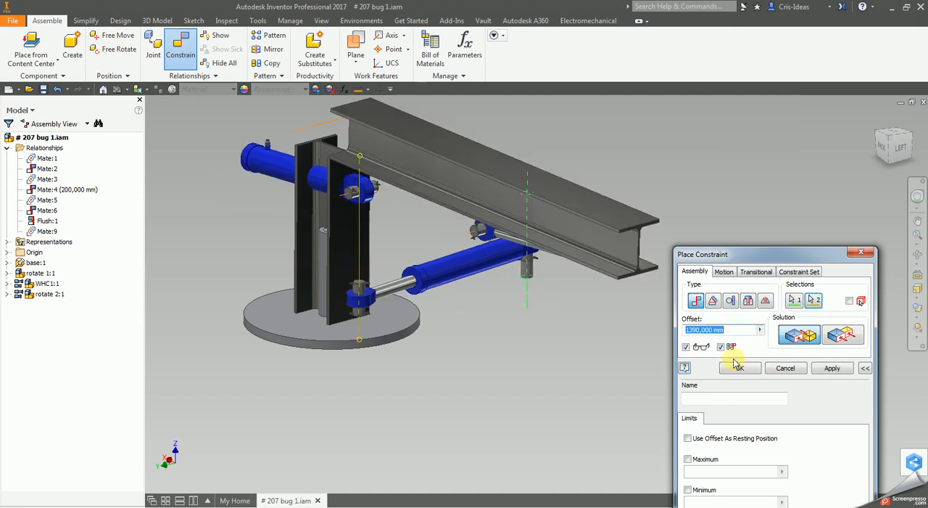
pyautogui.click(735, 368)
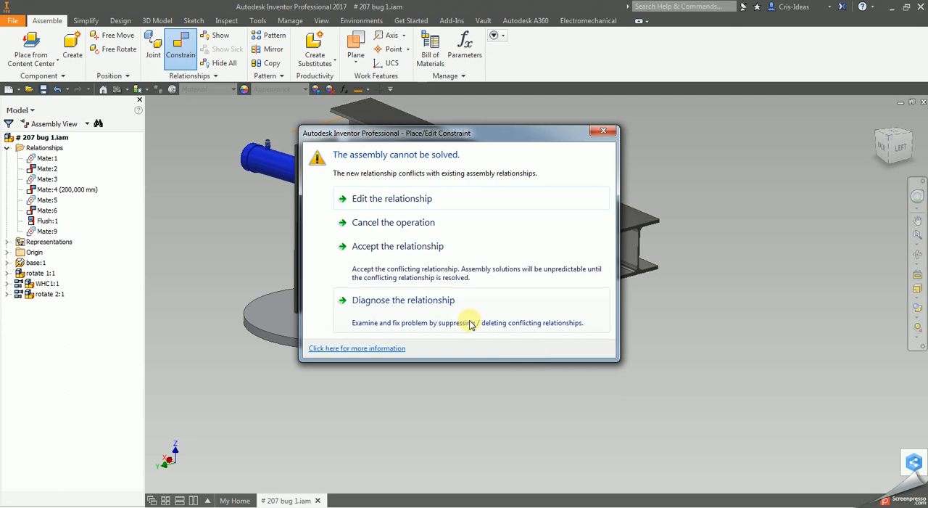
pyautogui.click(403, 246)
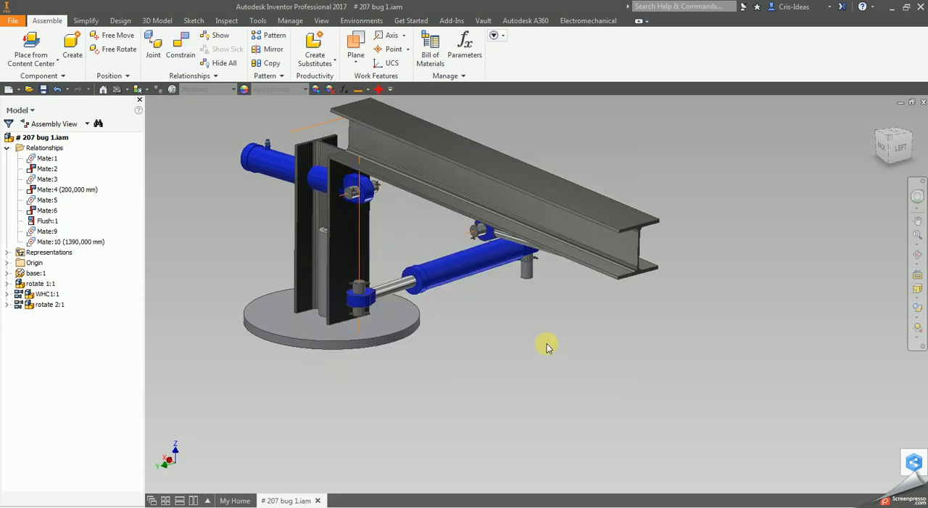
# - Examine the geometry referenced by Mate:10 and the upper cylinder's parts in the back view
pyautogui.click(93, 245)
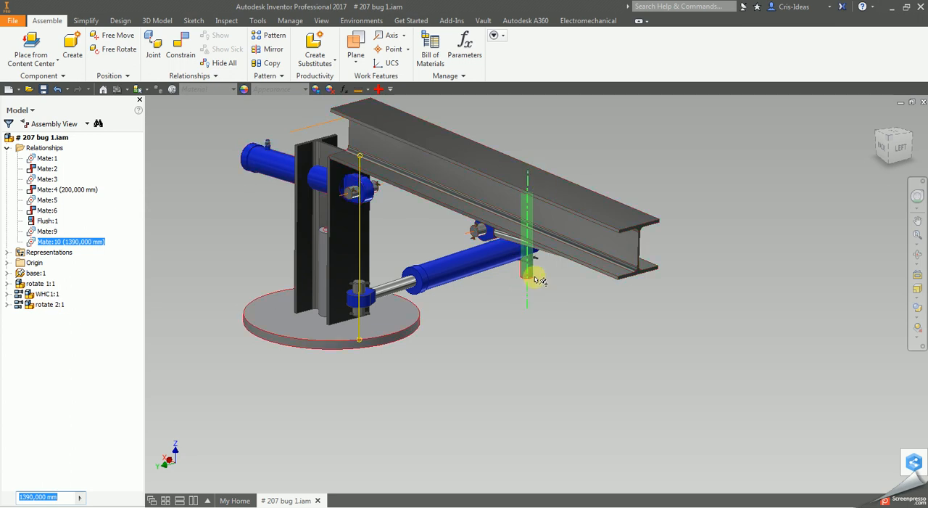
pyautogui.click(476, 356)
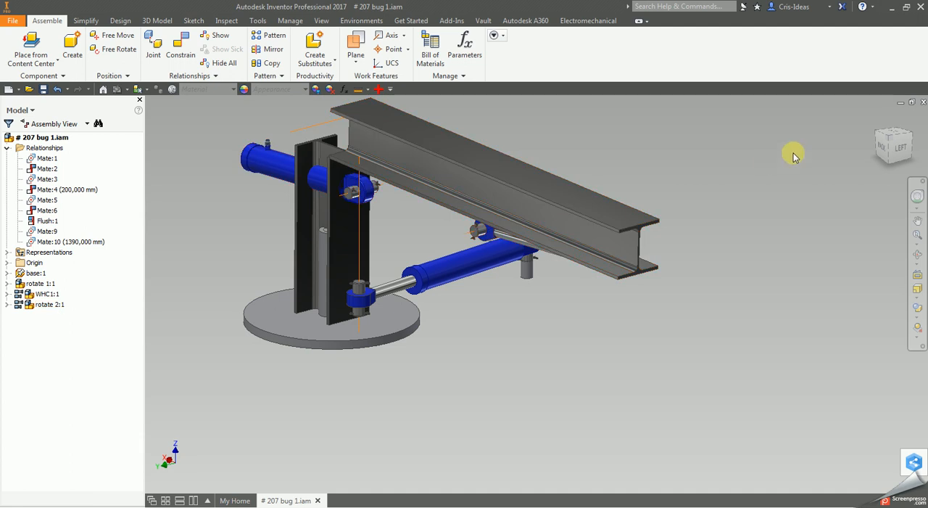
pyautogui.click(884, 149)
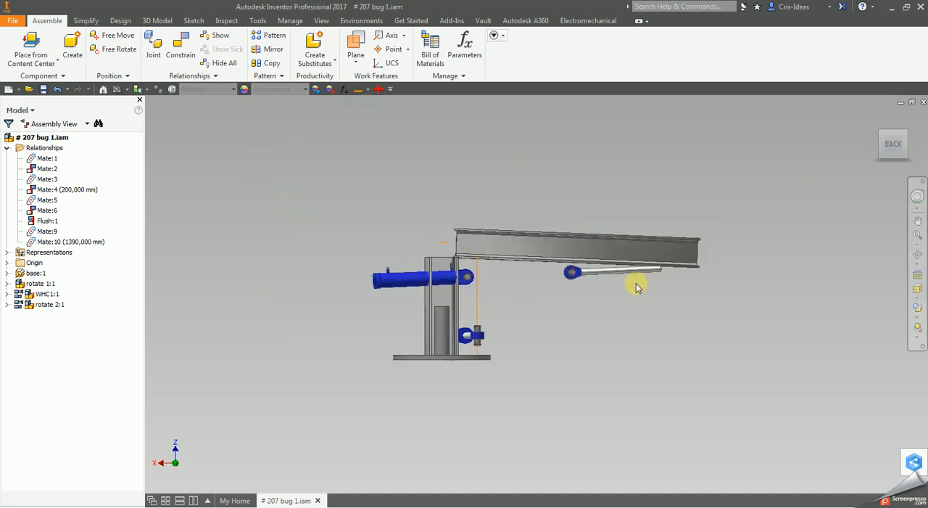
pyautogui.scroll(3, 606, 298)
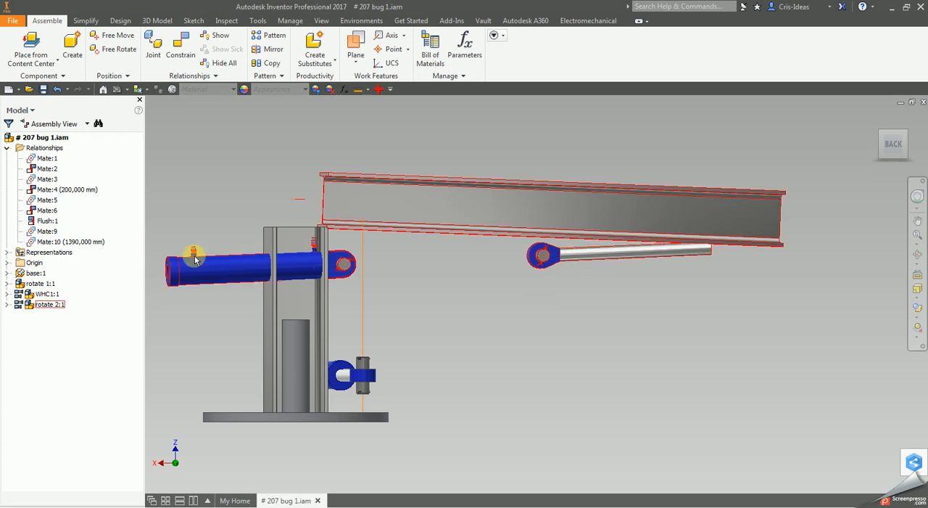
# - Examine the relationships of the WHC1:1 nested in rotate 2:1, including Angle:1, and the geometry referenced by Mate:10
pyautogui.click(7, 305)
pyautogui.click(18, 377)
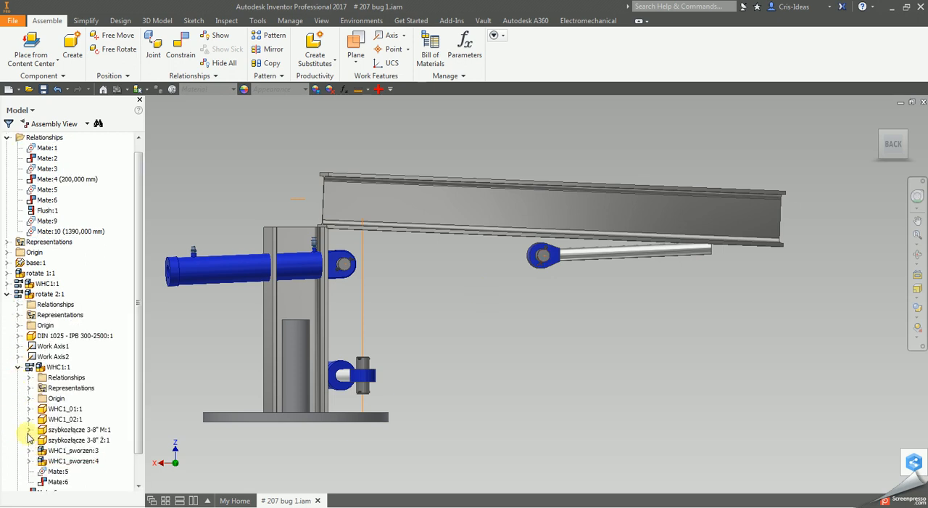
pyautogui.click(32, 377)
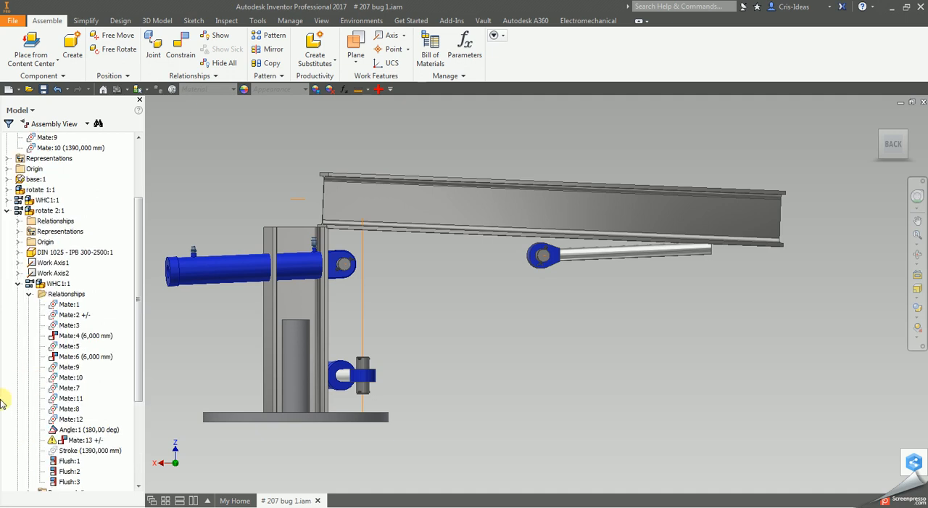
pyautogui.click(76, 432)
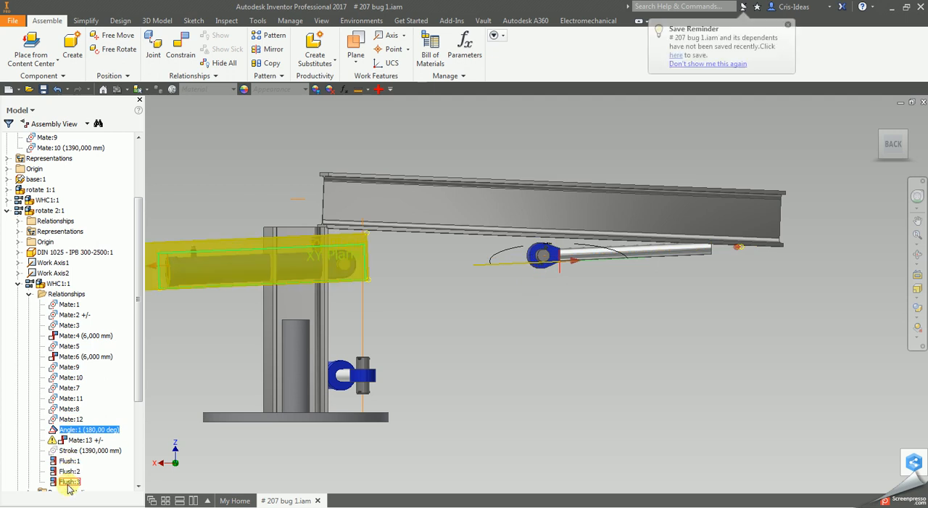
pyautogui.click(584, 350)
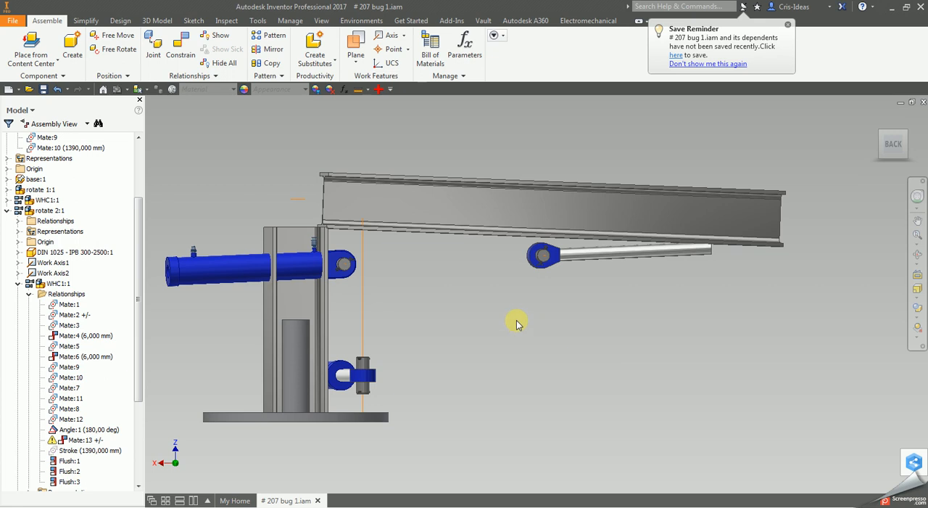
pyautogui.click(8, 210)
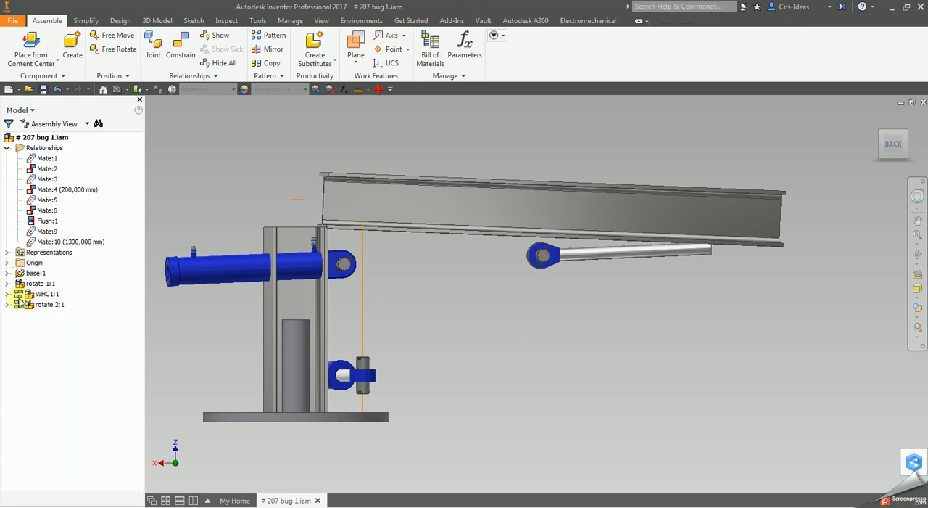
pyautogui.click(82, 243)
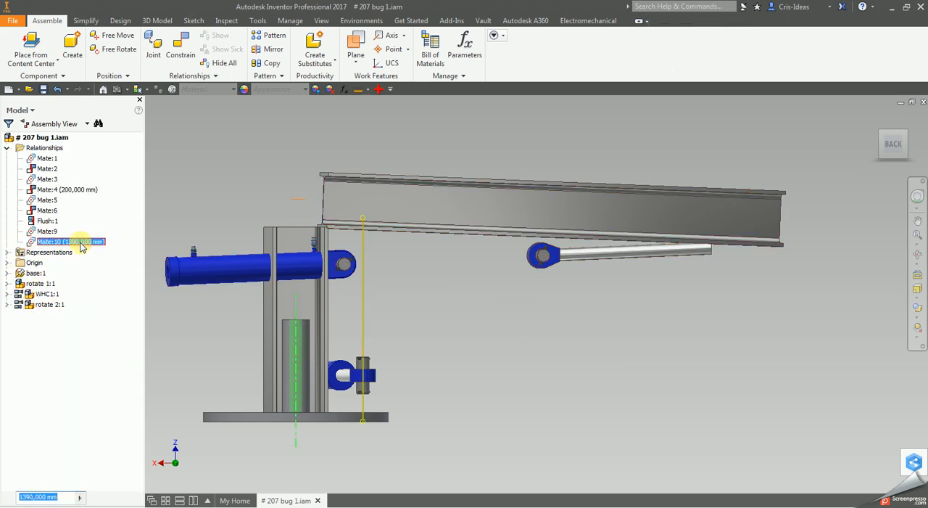
pyautogui.click(549, 353)
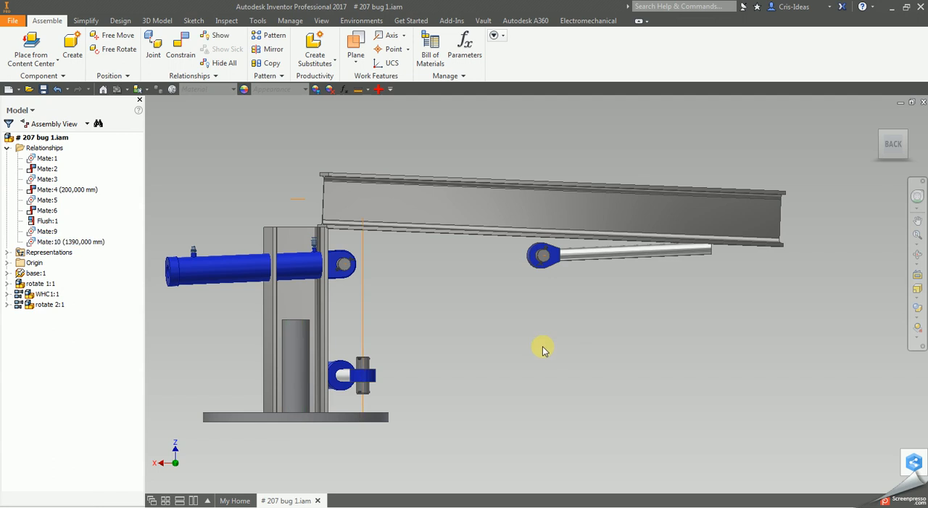
# - Undo the Mate:10 relationship and try moving the lower cylinder at its rod end in an angled 3D view
pyautogui.hotkey('ctrl', 'z')
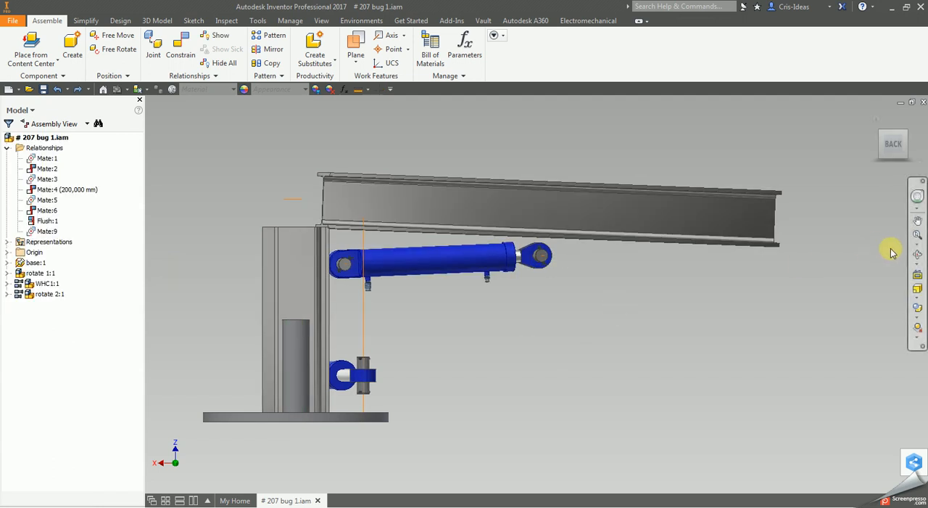
pyautogui.click(918, 254)
pyautogui.moveTo(491, 309); pyautogui.dragTo(442, 317)
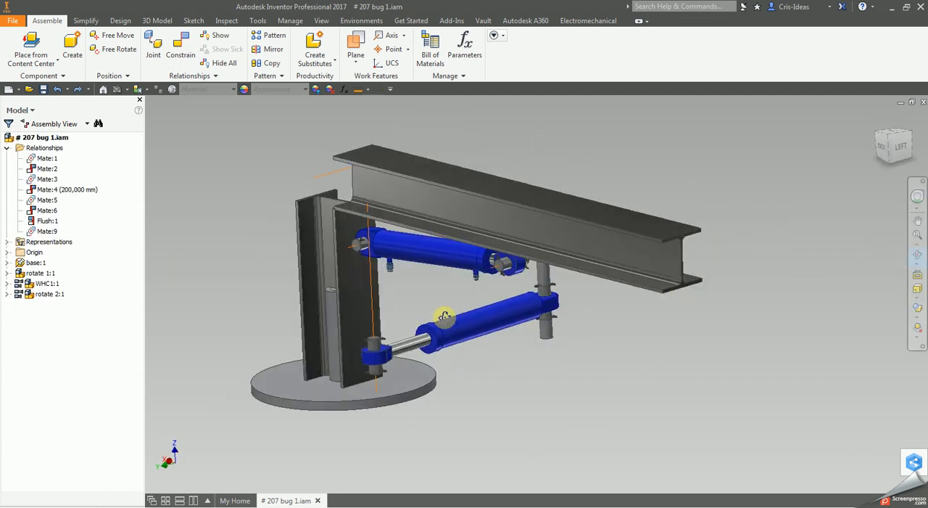
pyautogui.rightClick(442, 317)
pyautogui.click(493, 319)
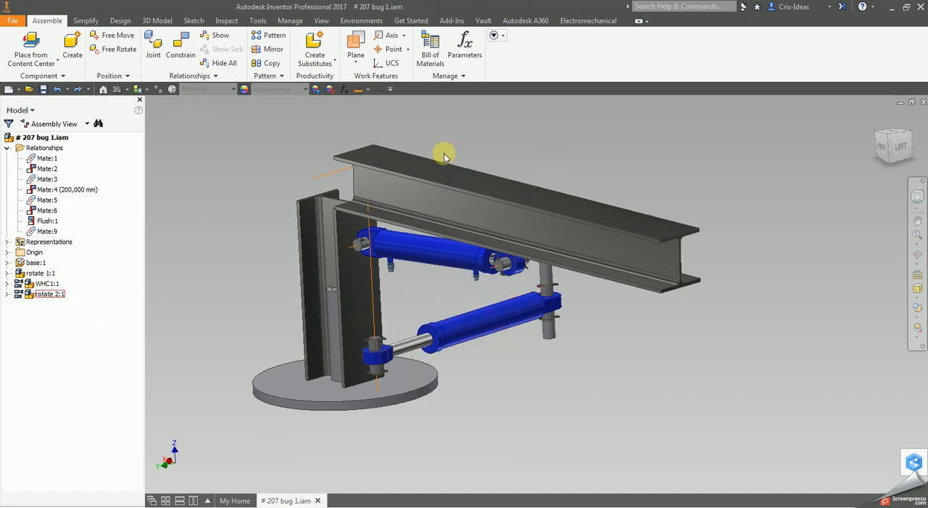
pyautogui.moveTo(374, 341); pyautogui.dragTo(342, 363)
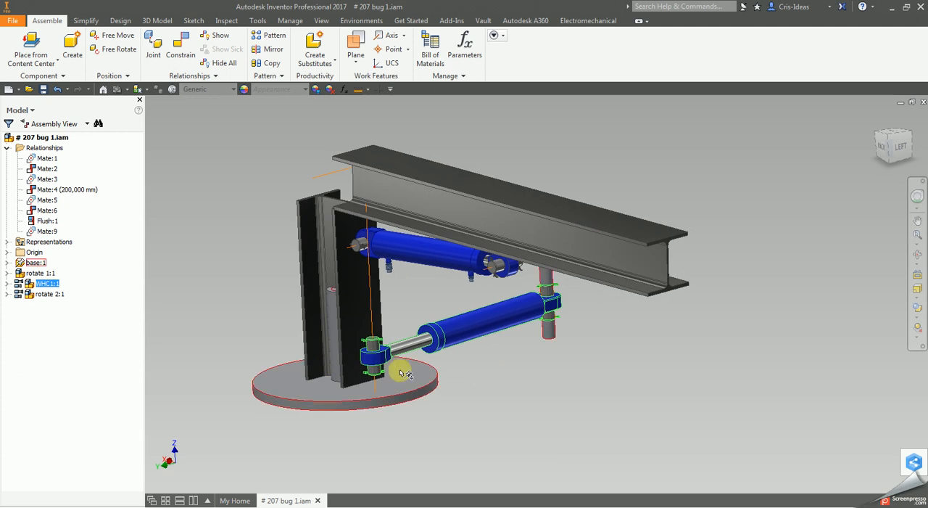
pyautogui.click(573, 383)
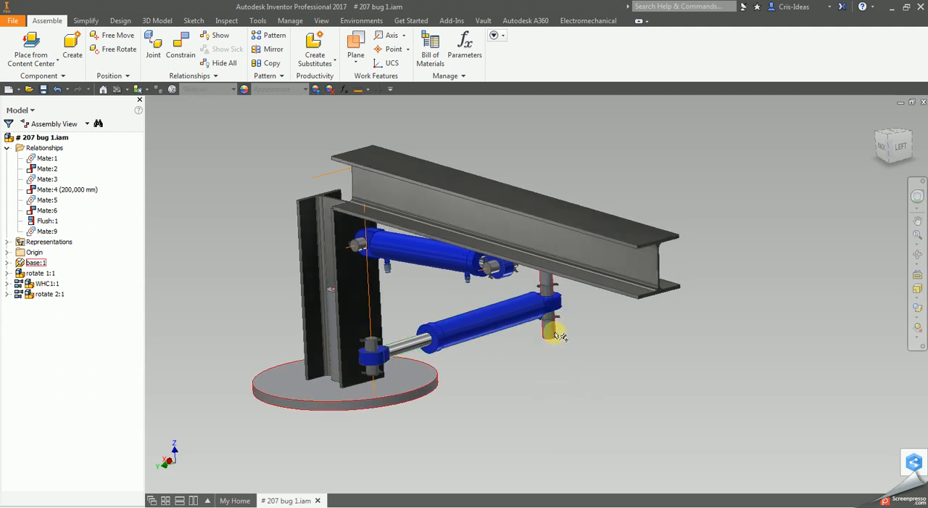
# - Mate the column's work axis to the lower cylinder's outer pin axis at 1390 mm offset with preview enabled, and undo it
pyautogui.click(181, 44)
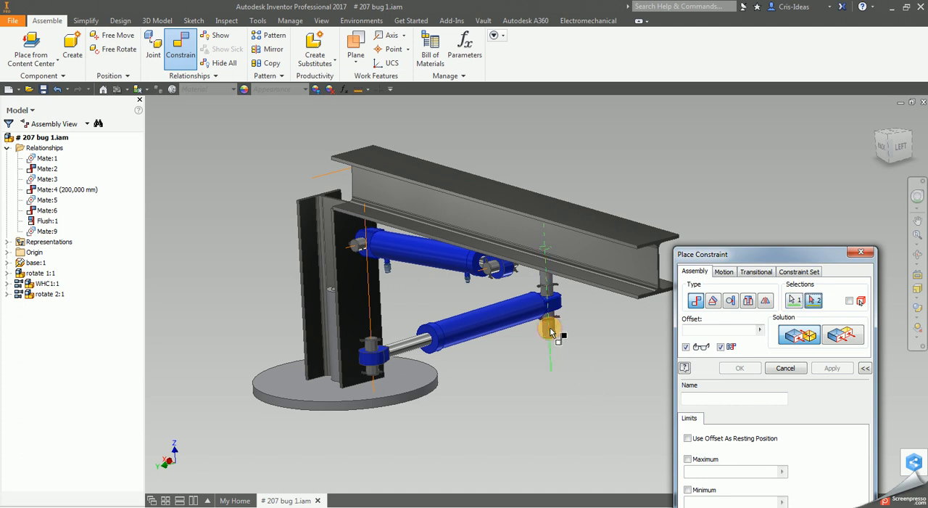
pyautogui.click(372, 315)
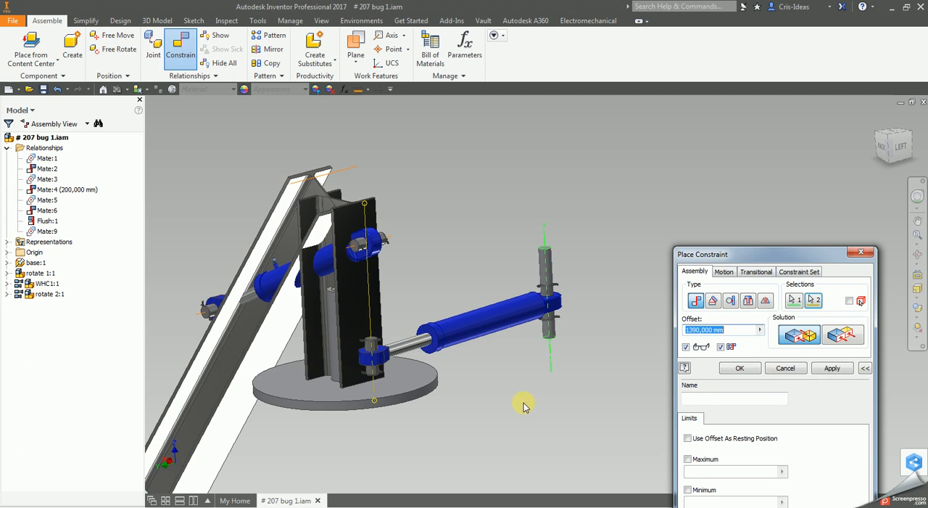
pyautogui.click(741, 368)
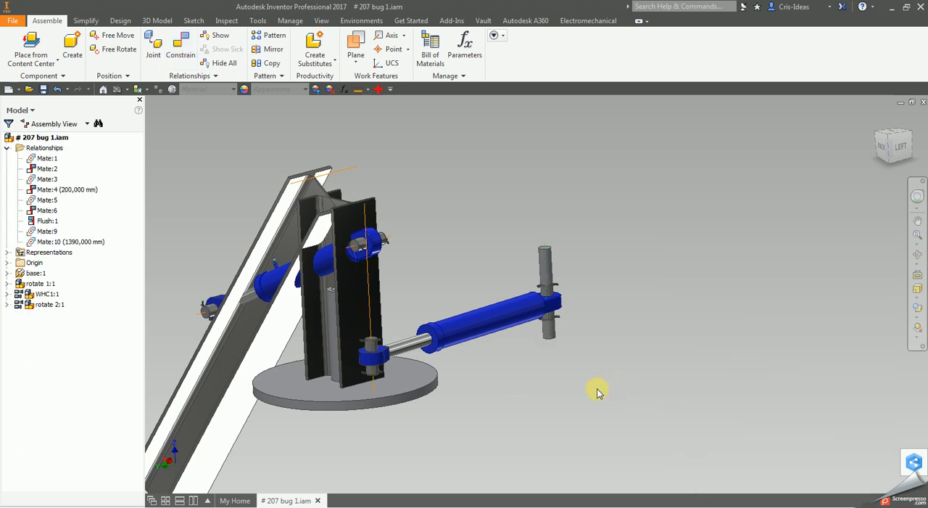
pyautogui.moveTo(468, 292); pyautogui.dragTo(546, 254, button='middle')
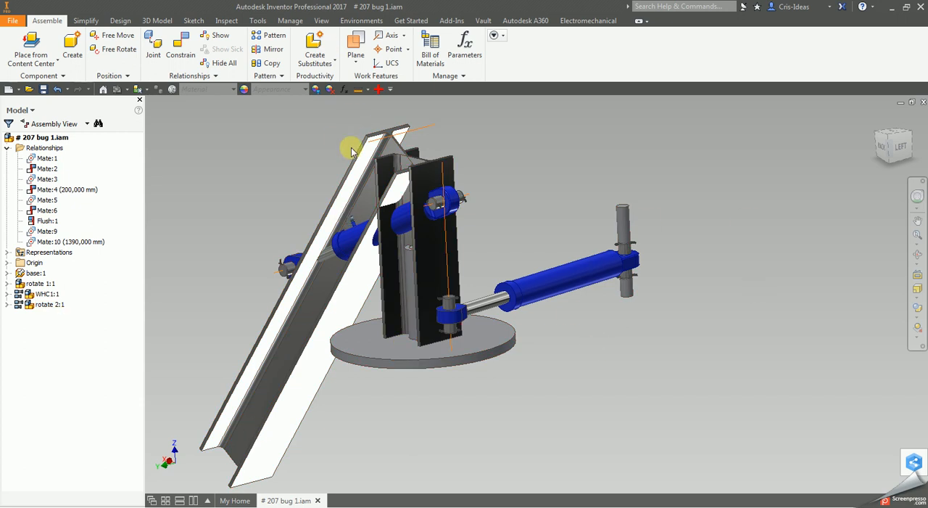
pyautogui.hotkey('ctrl', 'z')
# - Mate the same axes at 1390 mm offset in reversed selection order, the pin axis first, with preview enabled
pyautogui.click(181, 48)
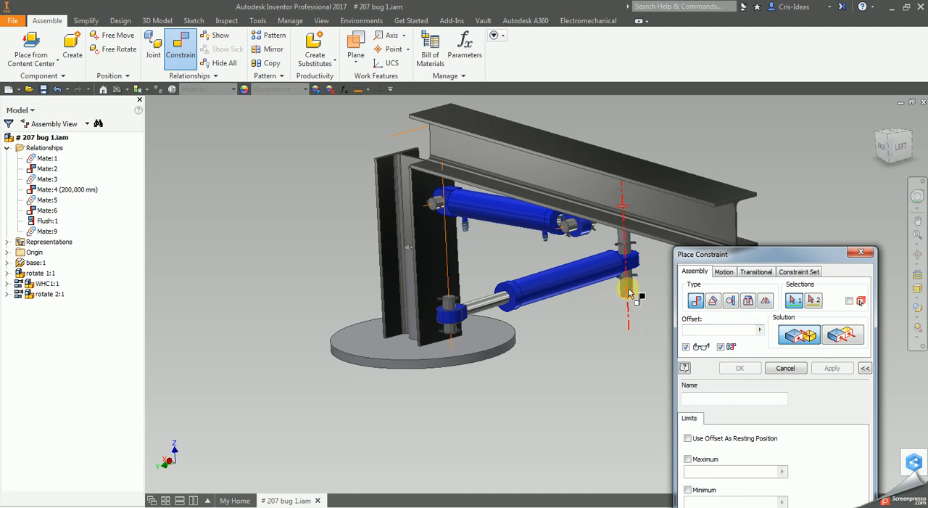
pyautogui.click(445, 265)
pyautogui.click(622, 292)
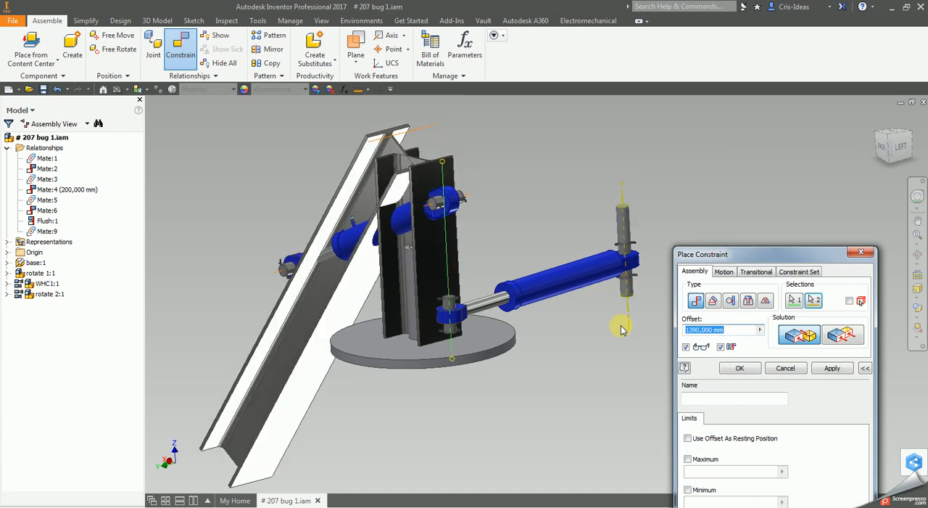
pyautogui.click(740, 368)
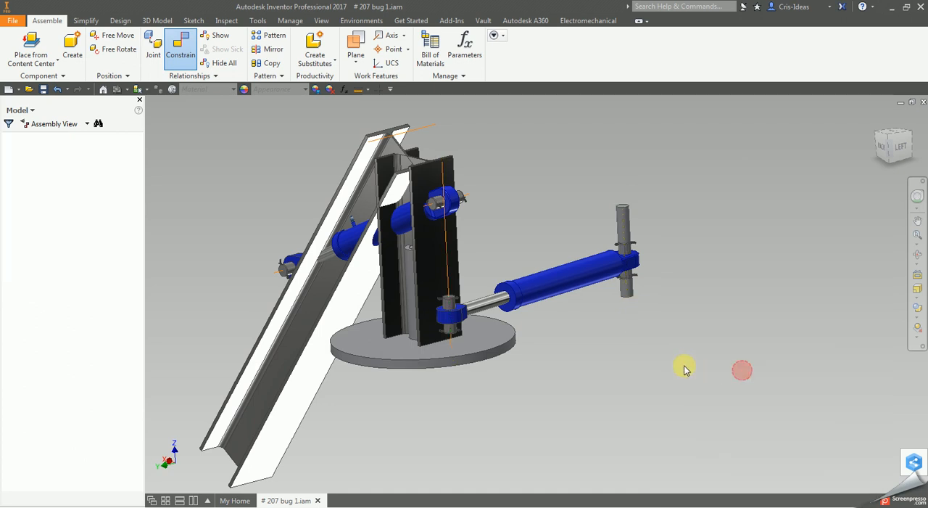
# - Review the inconsistent relationships of WHC1.iam and rotate 2.iam in Design Doctor, and close it without treating them
pyautogui.click(378, 88)
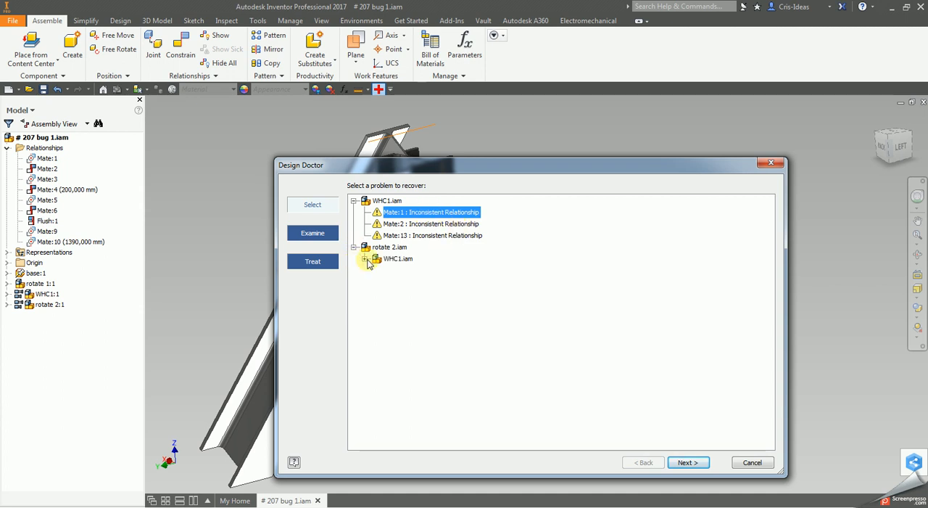
pyautogui.click(365, 259)
pyautogui.moveTo(720, 174); pyautogui.dragTo(732, 410)
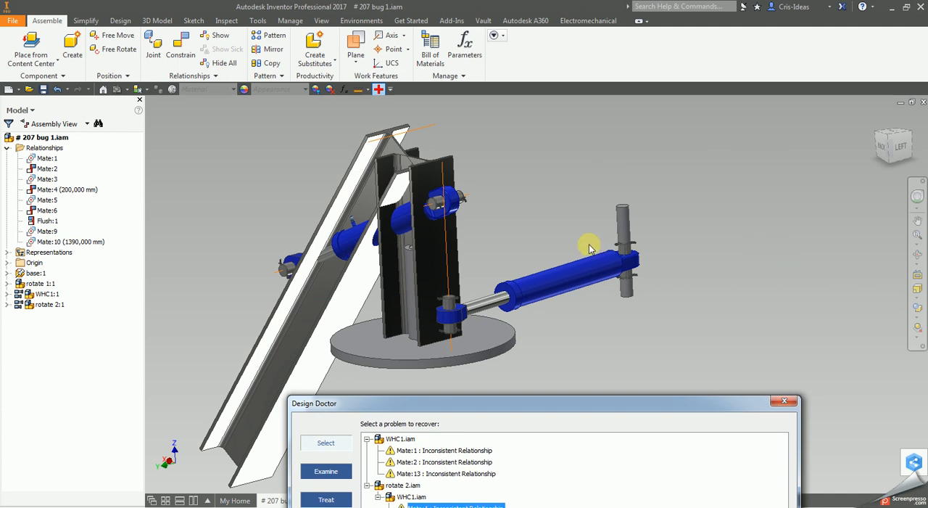
pyautogui.moveTo(580, 403); pyautogui.dragTo(636, 108)
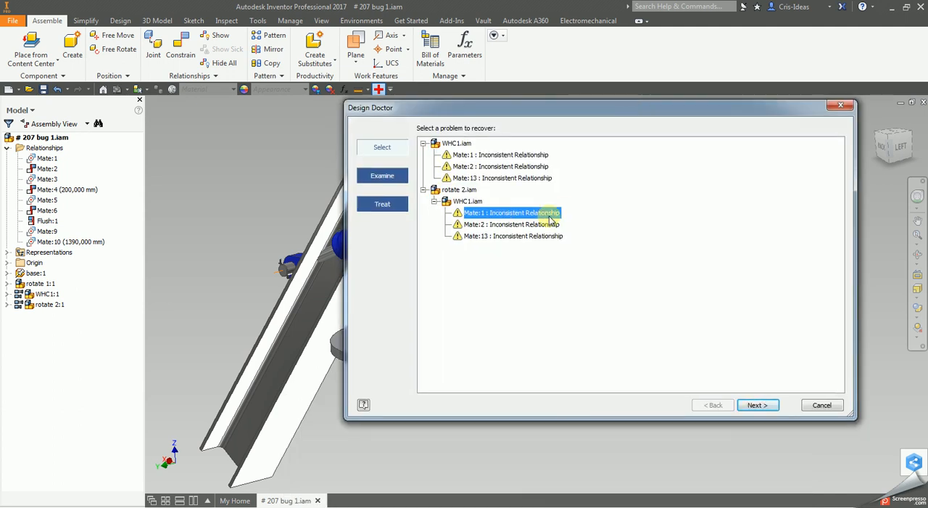
pyautogui.press('Escape')
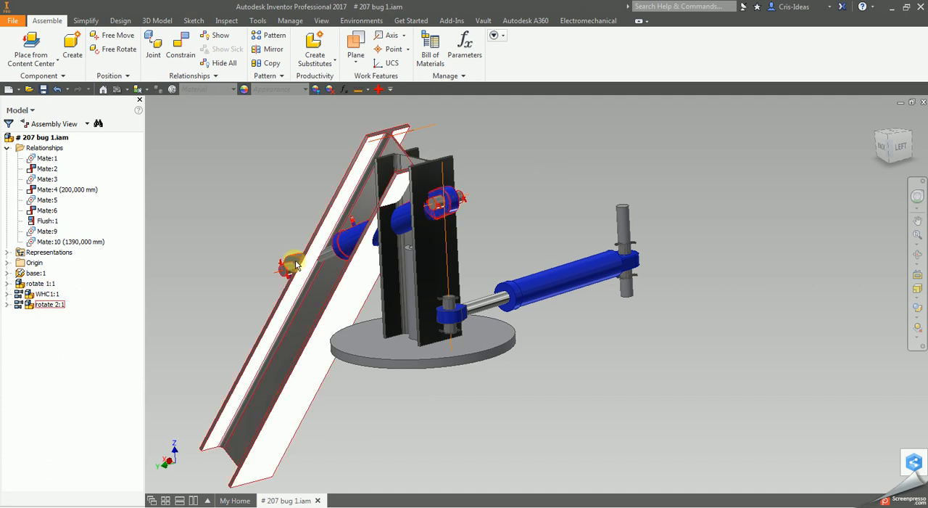
# - Try moving the upper cylinder of rotate 2:1, and expand the contents of WHC1:1 and rotate 2:1
pyautogui.moveTo(293, 271); pyautogui.dragTo(394, 246)
pyautogui.click(542, 169)
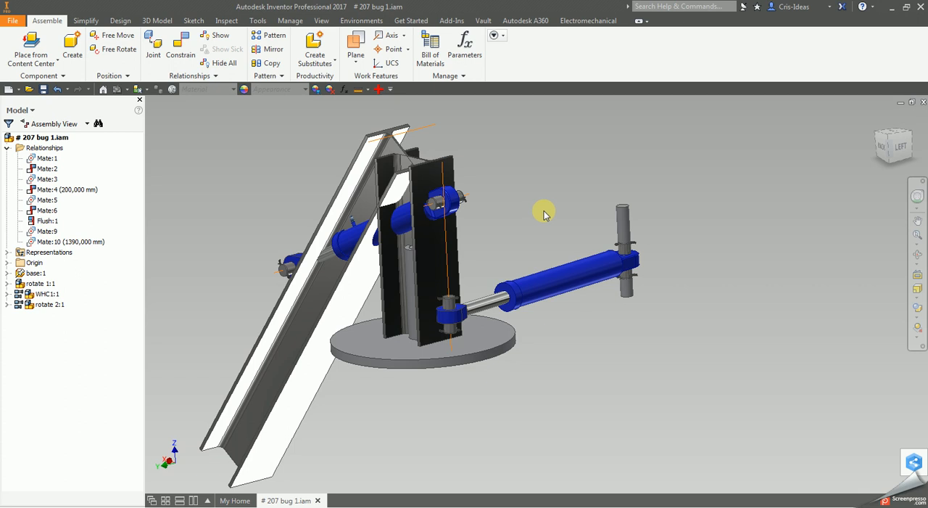
pyautogui.click(7, 294)
pyautogui.click(6, 429)
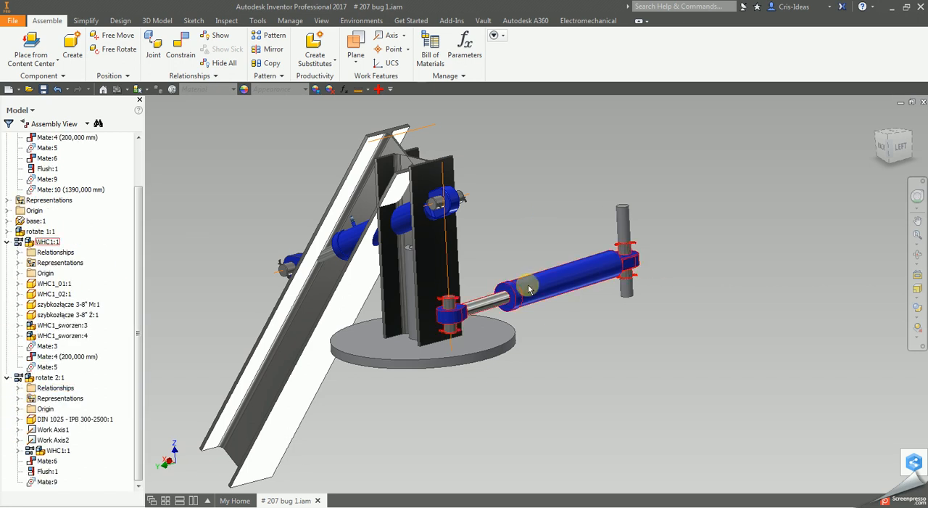
# - Switch the lower cylinder WHC1:1 between the FullRetracted and FullExtended position representations, ending on FullRetracted
pyautogui.click(556, 281)
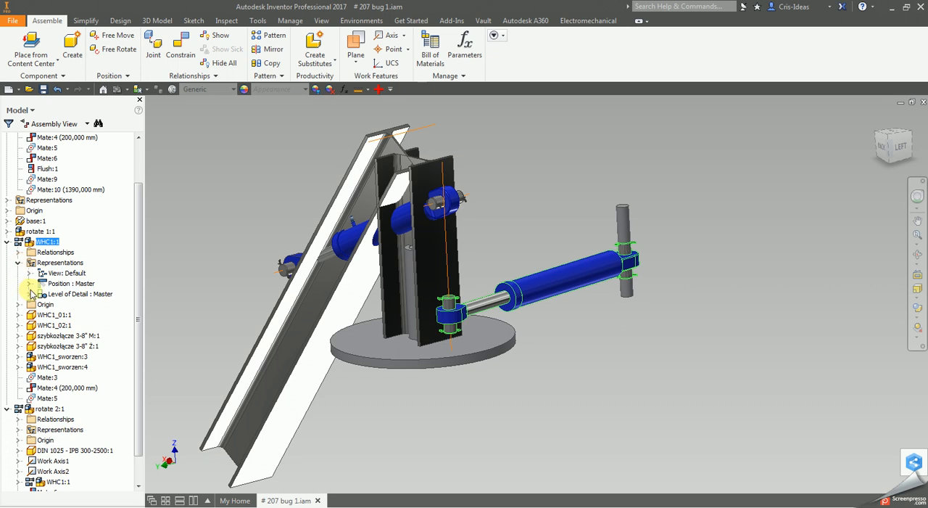
pyautogui.click(29, 282)
pyautogui.click(68, 315)
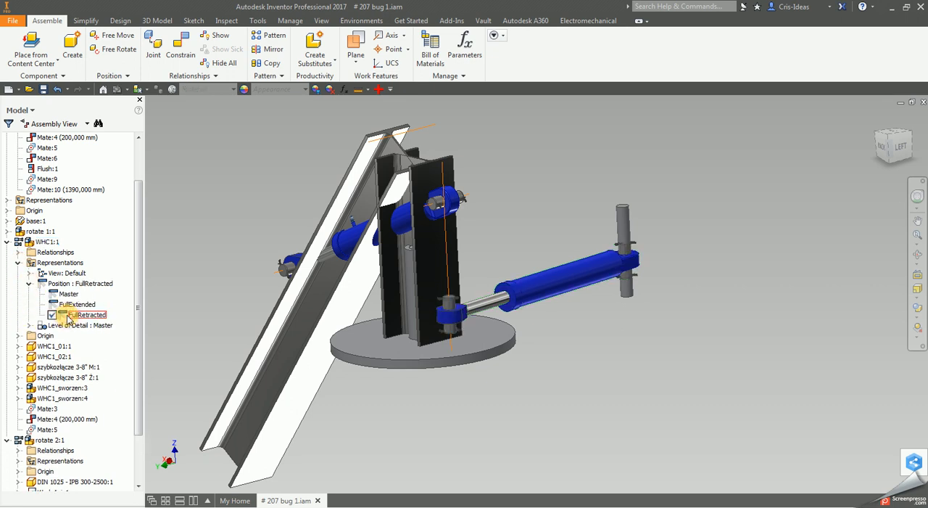
pyautogui.doubleClick(82, 304)
pyautogui.doubleClick(81, 314)
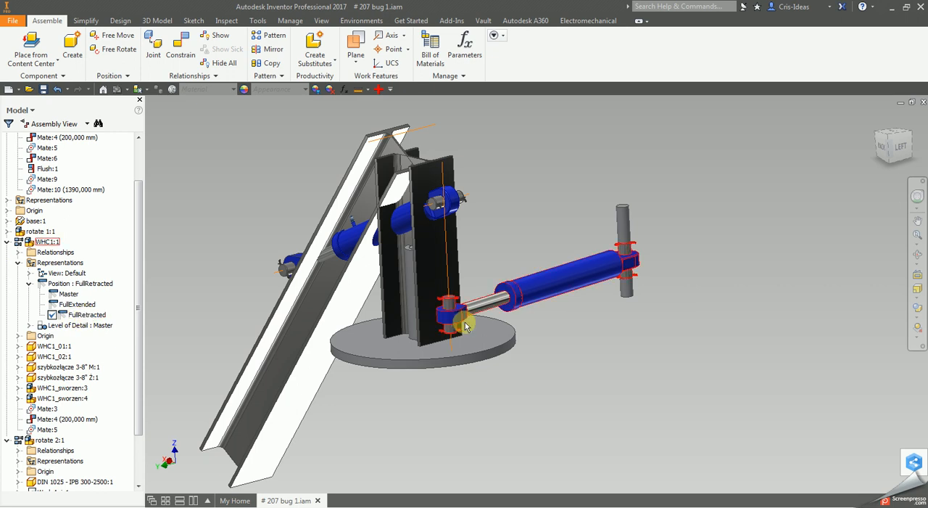